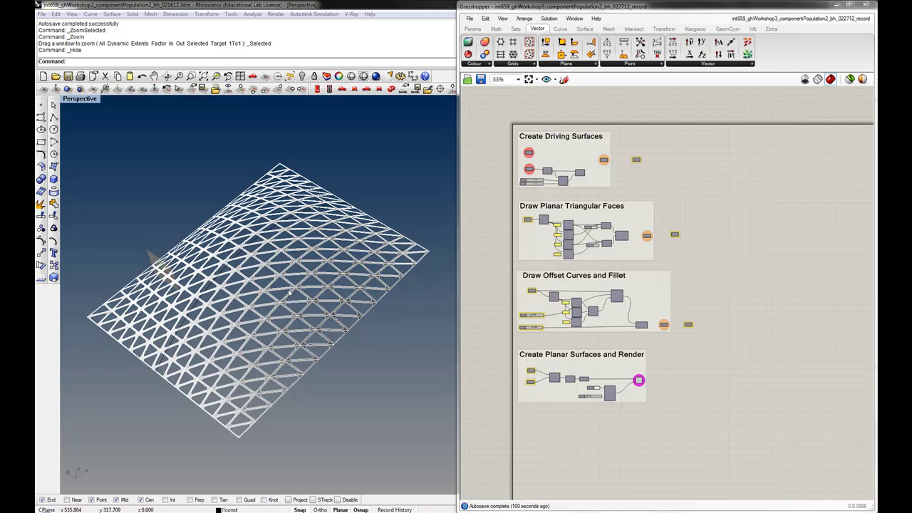
Thicken the lattice members with the offset sliders so the triangular openings shrink.
right_click_drag(372, 320, 289, 282)
scroll(277, 308, "up", 2)
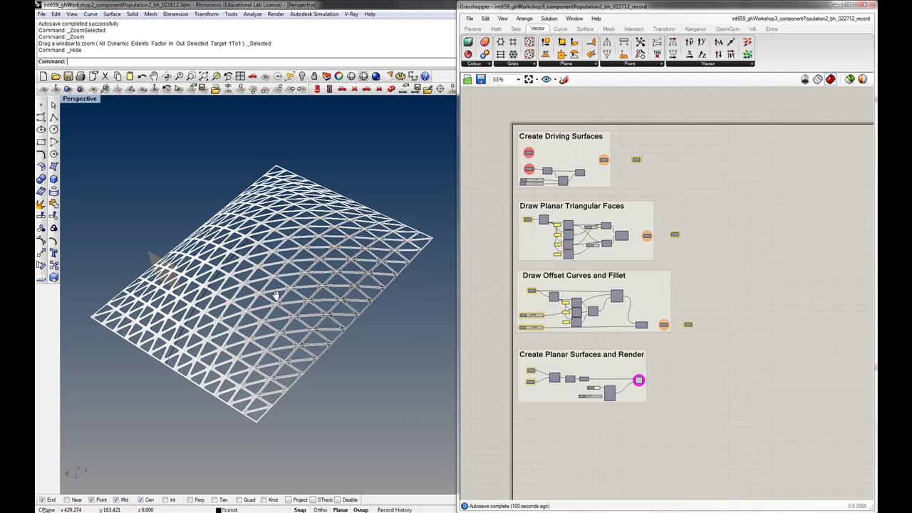
scroll(282, 296, "up", 2)
scroll(284, 291, "up", 2)
scroll(283, 292, "down", 1)
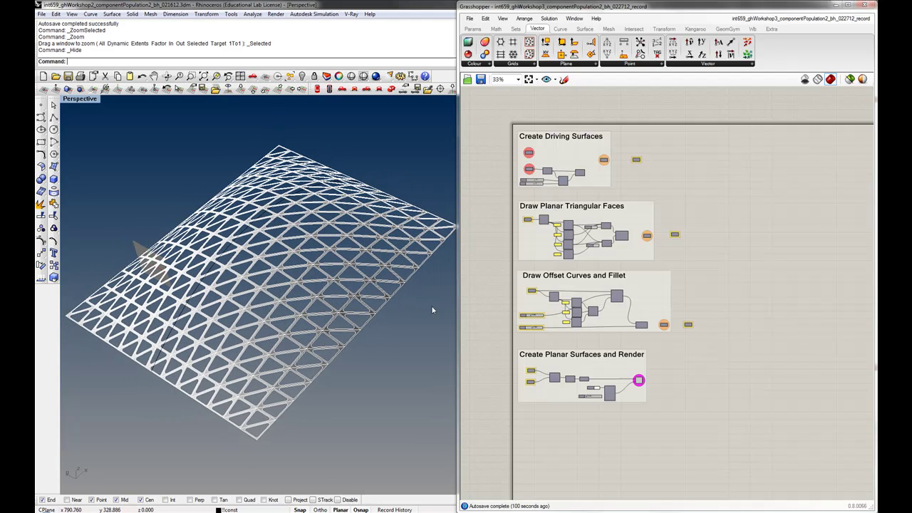
right_click_drag(508, 314, 515, 321)
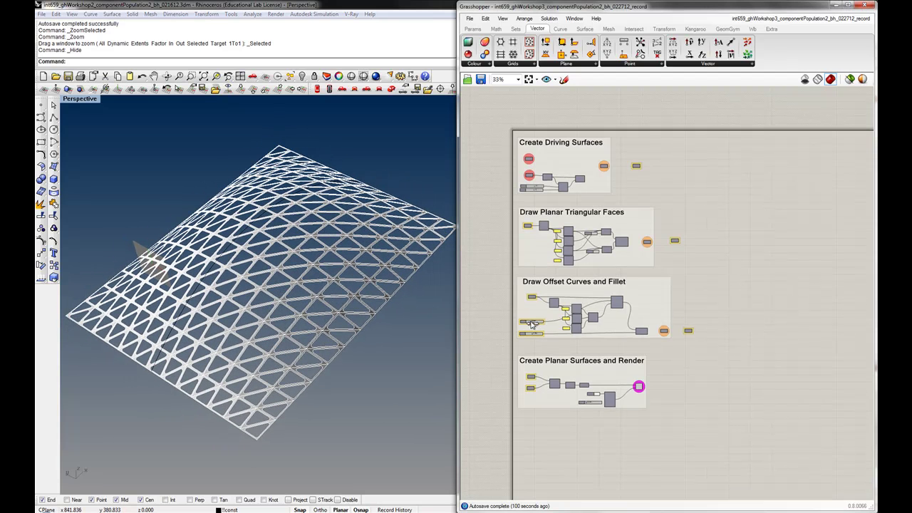
left_click_drag(535, 324, 536, 324)
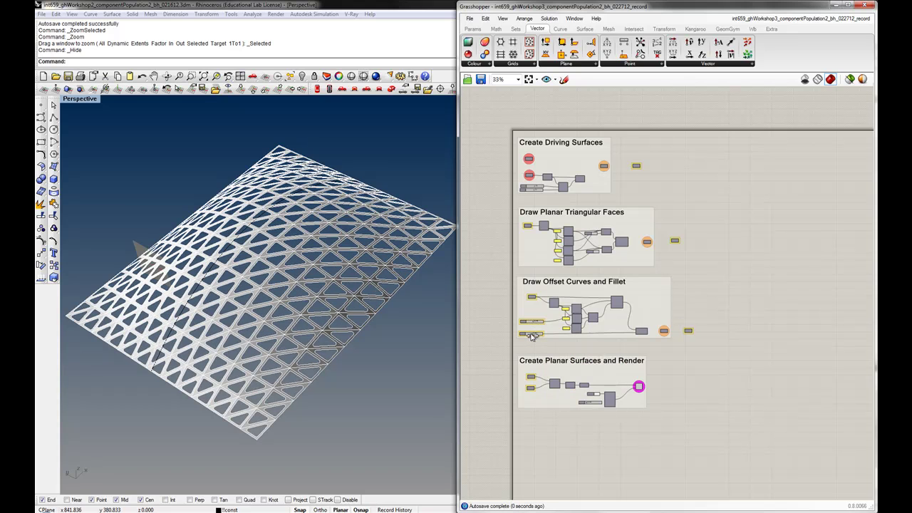
Shrink the openings a bit further and adjust a Driving Surfaces parameter.
left_click_drag(528, 338, 528, 339)
scroll(548, 233, "up", 2)
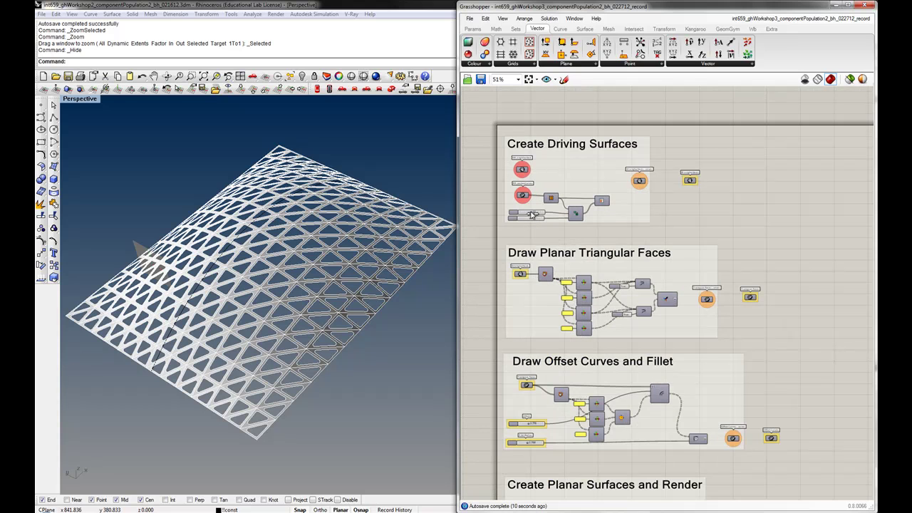
left_click_drag(533, 215, 529, 221)
Enlarge the grid openings, then lift the section curve's top control point to raise the roof.
left_click_drag(531, 222, 527, 222)
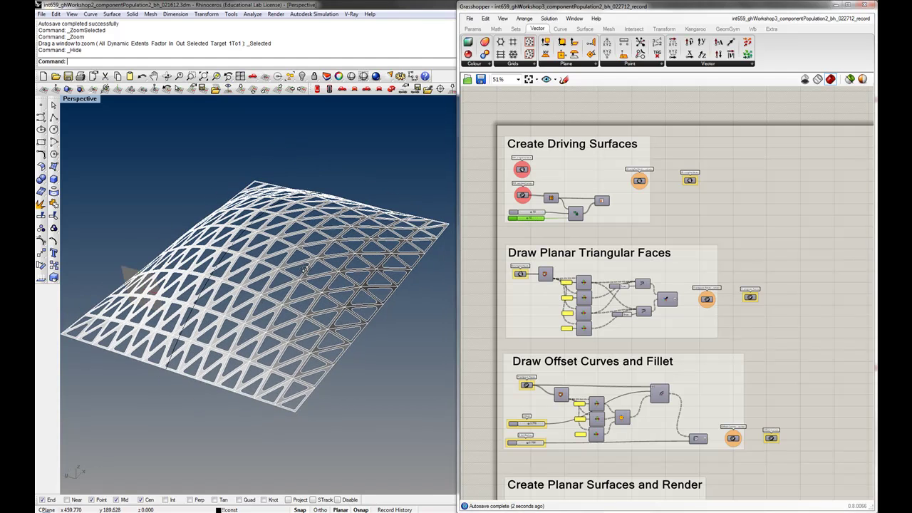
left_click(219, 270)
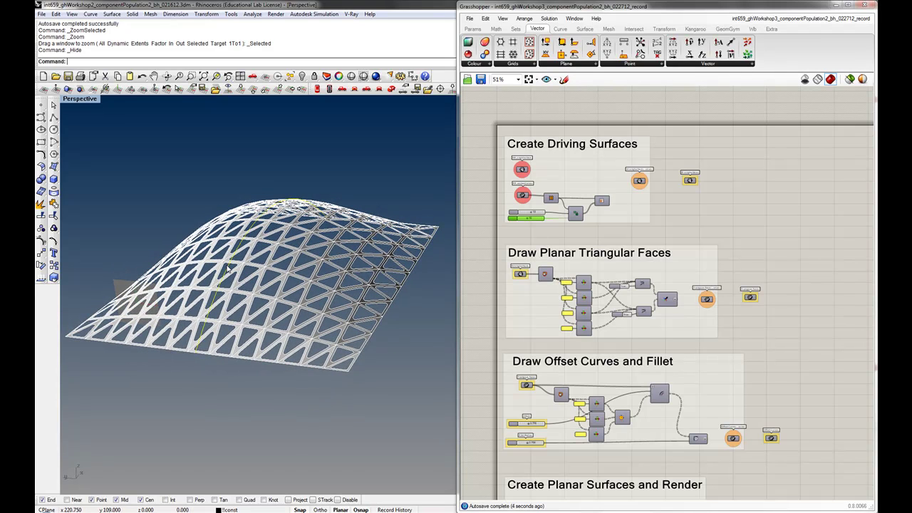
left_click(41, 242)
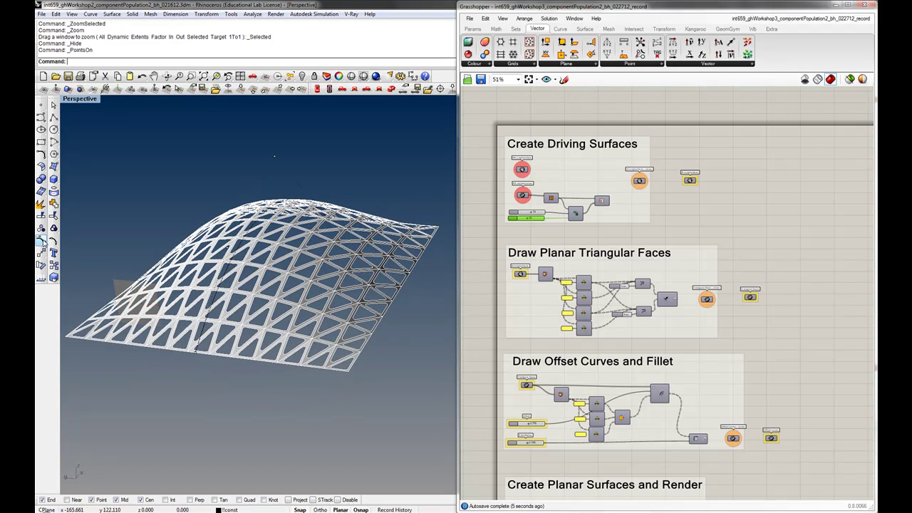
mouse_move(255, 145)
left_mouse_down()
mouse_move(293, 167)
mouse_move(272, 131)
left_mouse_up()
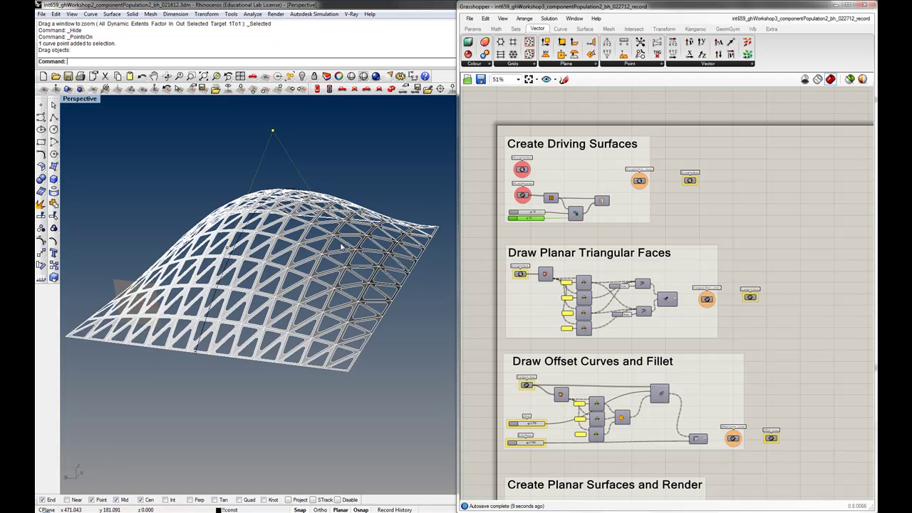
mouse_move(296, 171)
right_mouse_down()
mouse_move(312, 311)
mouse_move(372, 369)
right_mouse_up()
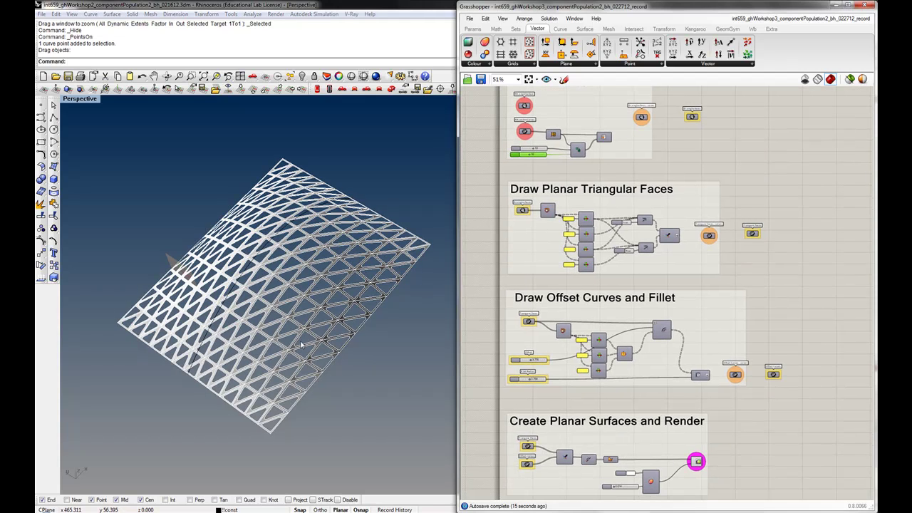
Set the Offset slider to 9.776, leaving small rounded triangular perforations.
right_click_drag(303, 345, 296, 328)
scroll(295, 328, "down", 1)
scroll(306, 292, "up", 2)
scroll(304, 304, "up", 2)
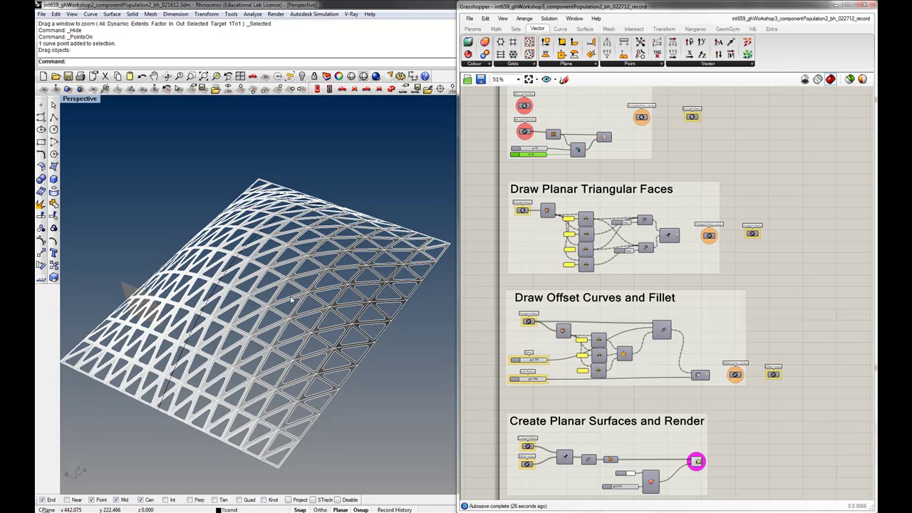
scroll(507, 301, "up", 2)
scroll(510, 314, "up", 3)
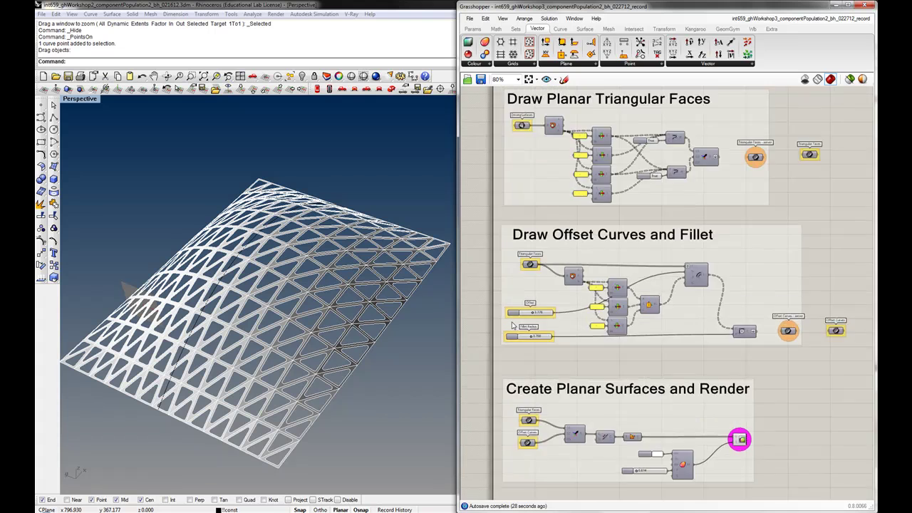
left_click_drag(544, 309, 571, 315)
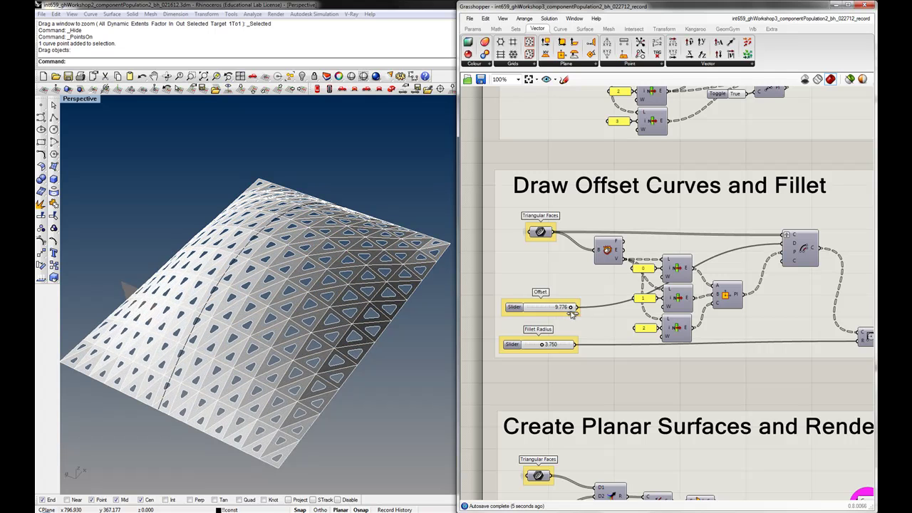
Set the Offset value to 10.
left_click_drag(571, 314, 583, 316)
scroll(570, 269, "up", 2)
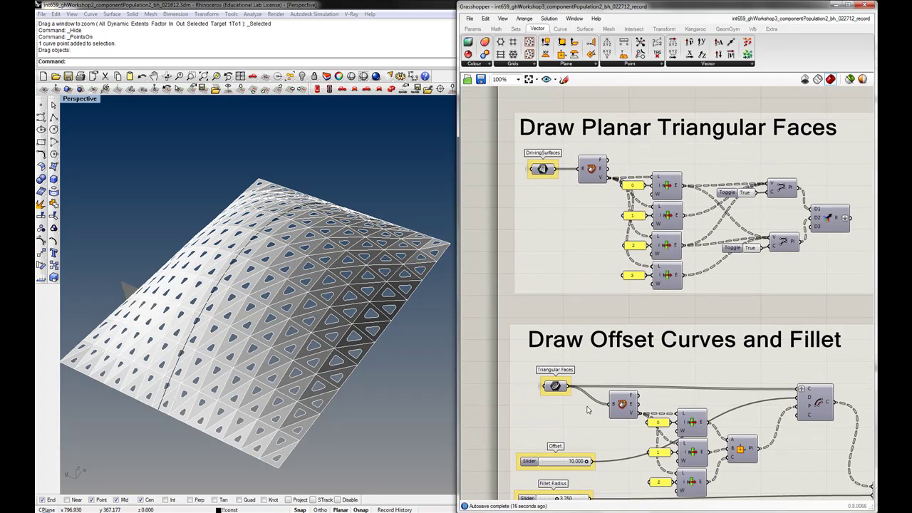
scroll(570, 270, "up", 2)
scroll(569, 271, "up", 2)
scroll(568, 292, "up", 2)
scroll(568, 297, "up", 3)
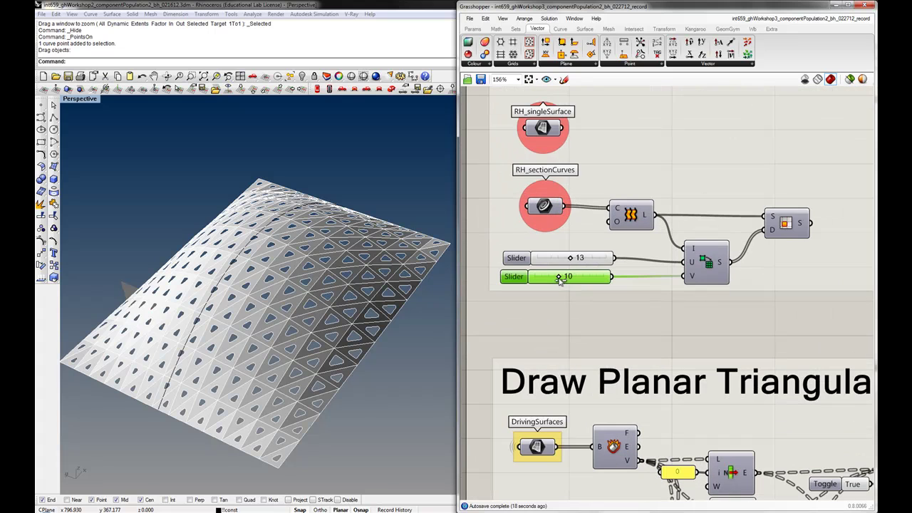
Test a surface subdivision count of 23 and inspect the resulting triangles in the viewport.
left_click_drag(568, 280, 593, 280)
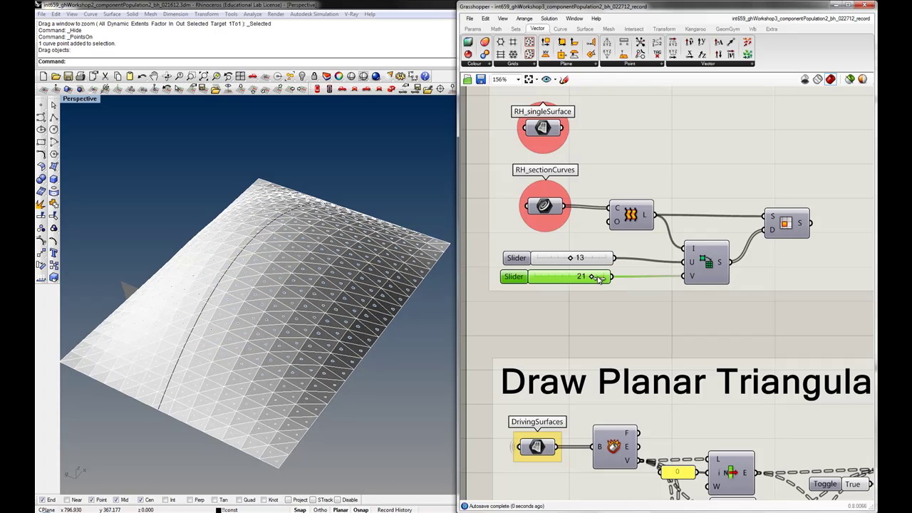
left_click_drag(599, 278, 604, 278)
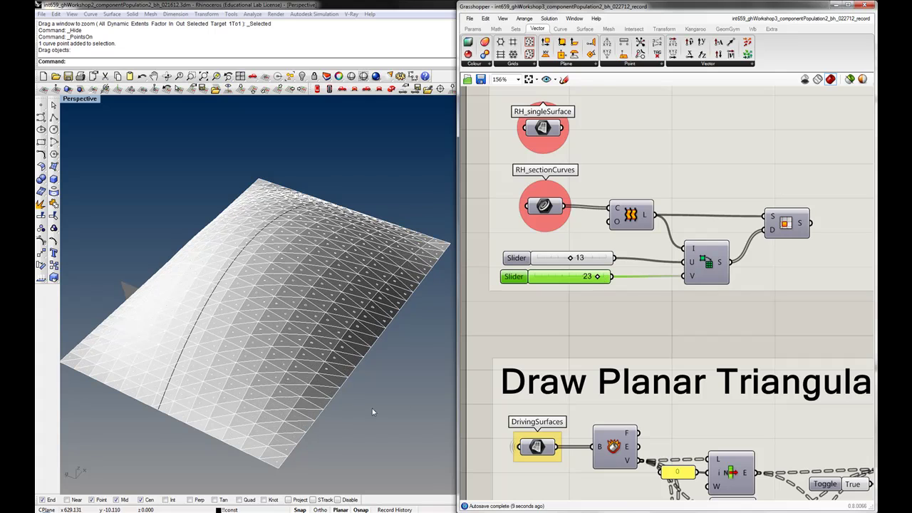
right_click_drag(372, 409, 329, 403)
scroll(315, 326, "up", 5)
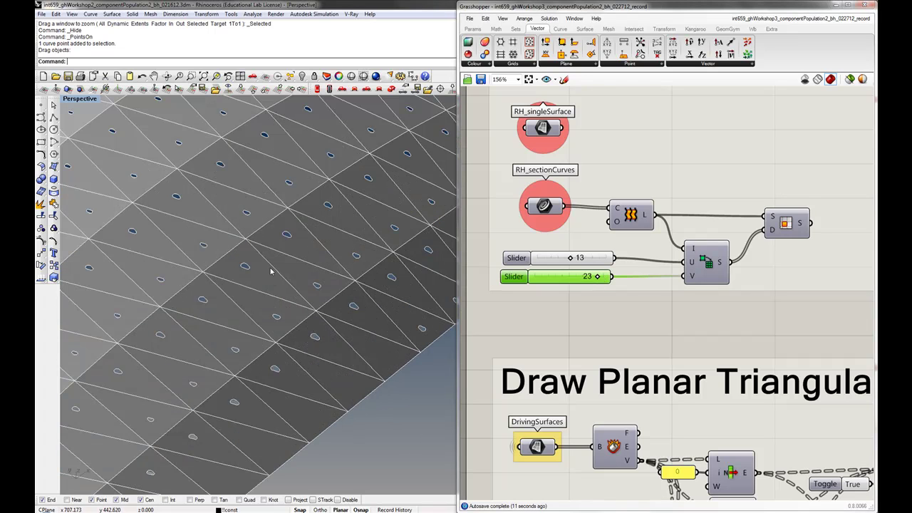
scroll(241, 269, "up", 2)
scroll(240, 269, "down", 5)
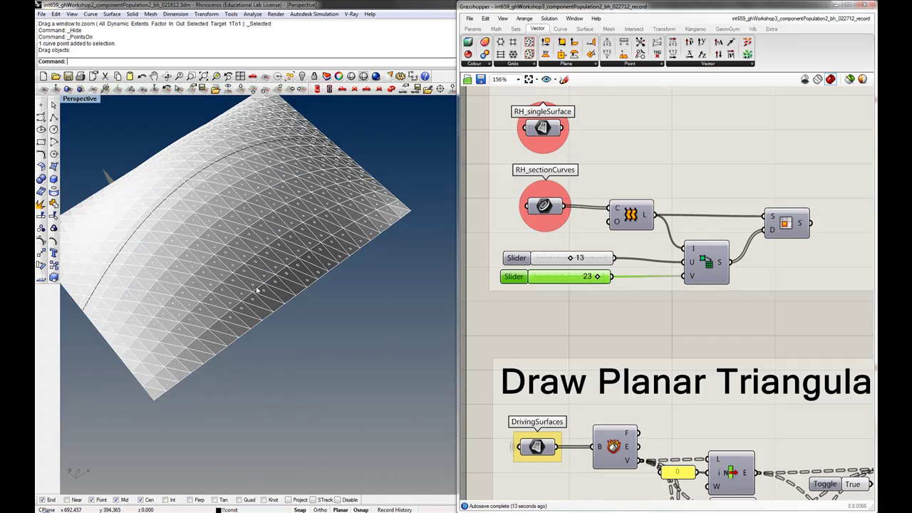
scroll(166, 377, "up", 2)
scroll(146, 402, "up", 2)
scroll(146, 402, "down", 5)
scroll(197, 377, "up", 5)
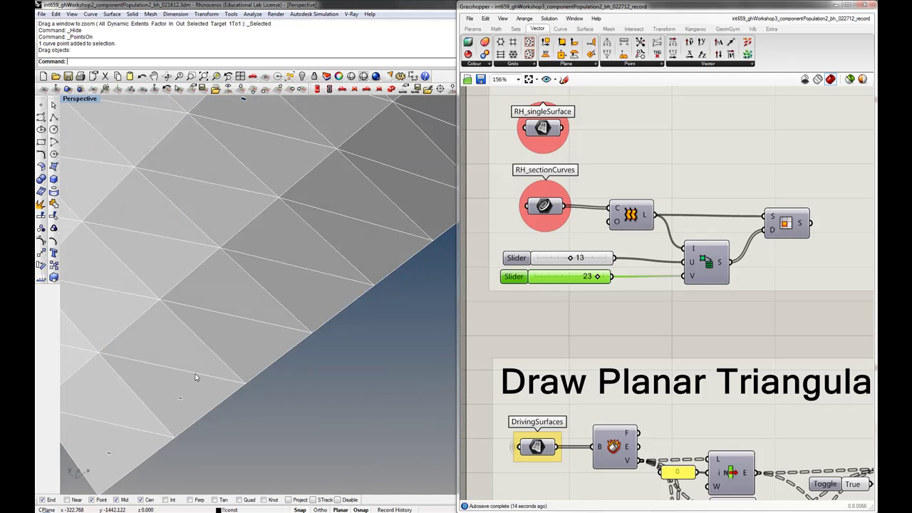
scroll(224, 338, "up", 2)
scroll(233, 336, "down", 1)
scroll(245, 322, "down", 3)
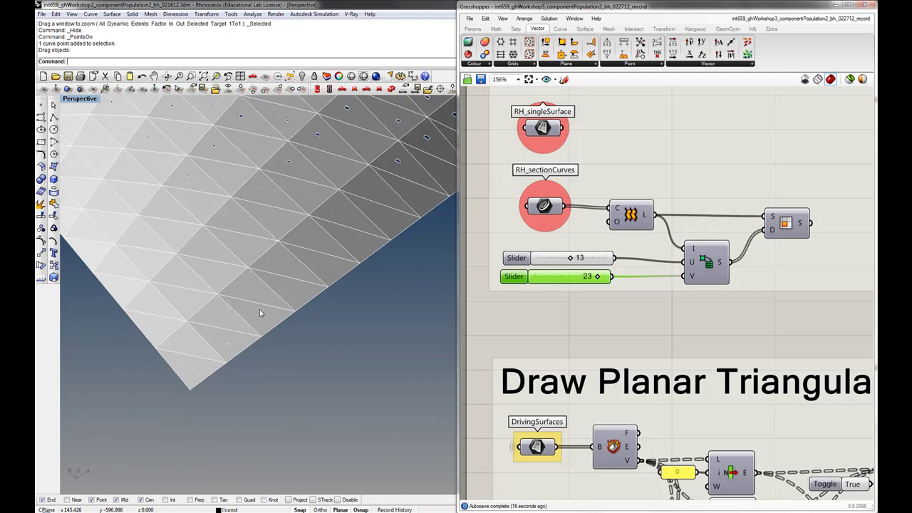
scroll(258, 322, "down", 2)
scroll(249, 328, "up", 1)
Lower both U and V subdivision counts to 9 for larger panels.
mouse_move(244, 320)
right_mouse_down()
mouse_move(241, 222)
mouse_move(305, 226)
mouse_move(305, 265)
mouse_move(285, 235)
right_mouse_up()
scroll(305, 226, "up", 3)
scroll(305, 226, "down", 3)
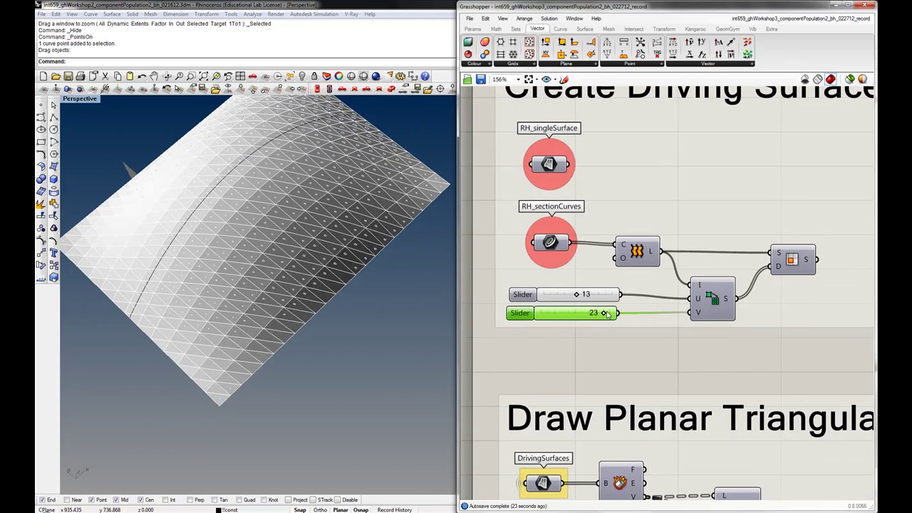
mouse_move(597, 318)
left_mouse_down()
mouse_move(550, 322)
mouse_move(564, 294)
mouse_move(563, 315)
left_mouse_up()
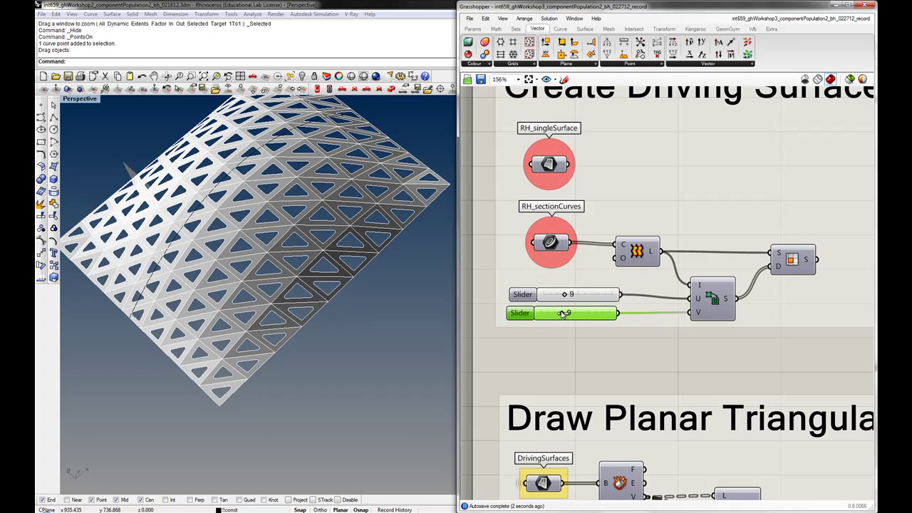
Lower the Offset value slightly to enlarge the openings.
scroll(563, 314, "down", 5)
right_click_drag(544, 472, 533, 249)
scroll(557, 363, "up", 2)
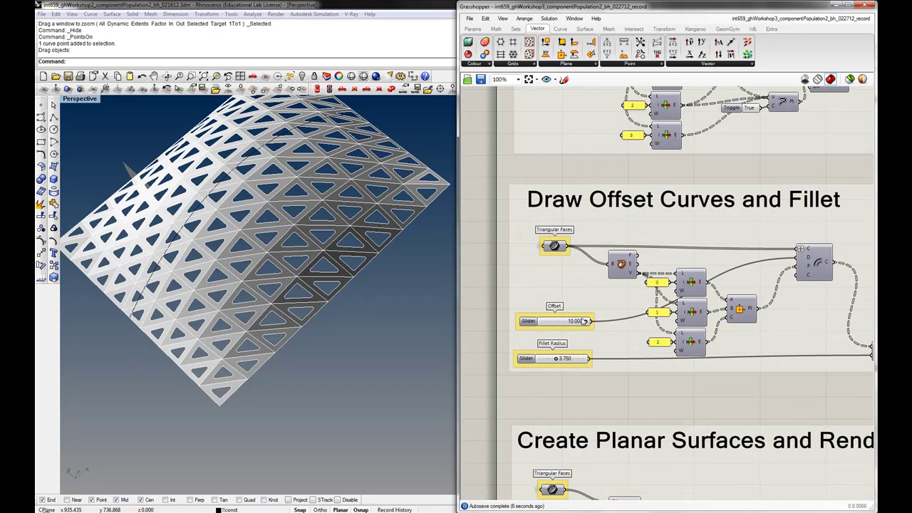
mouse_move(587, 322)
left_mouse_down()
mouse_move(570, 324)
mouse_move(568, 338)
left_mouse_up()
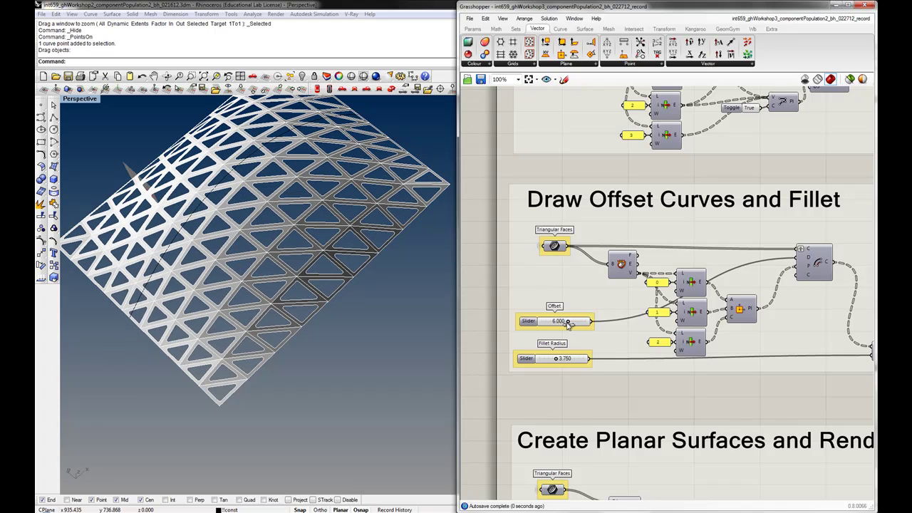
Move the Create Planar Surfaces and Render group lower, apart from the offset-and-fillet group.
scroll(569, 338, "down", 4)
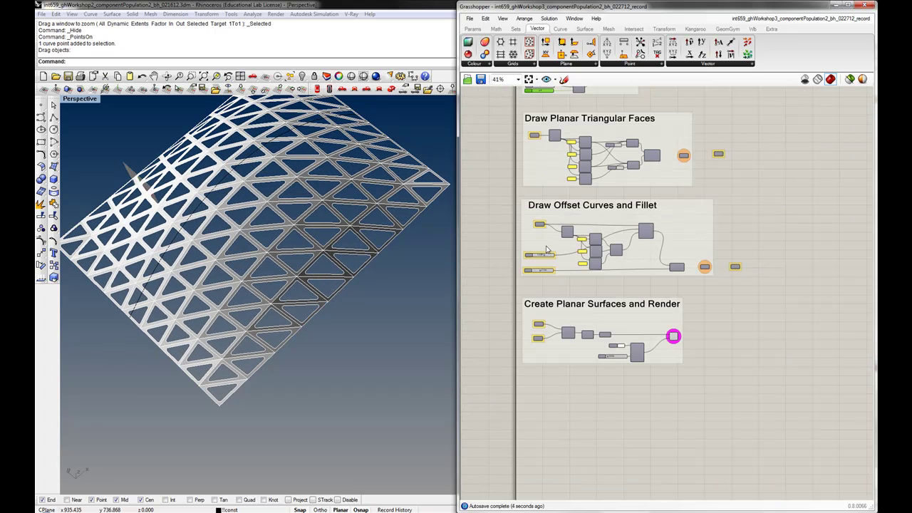
scroll(556, 318, "down", 2)
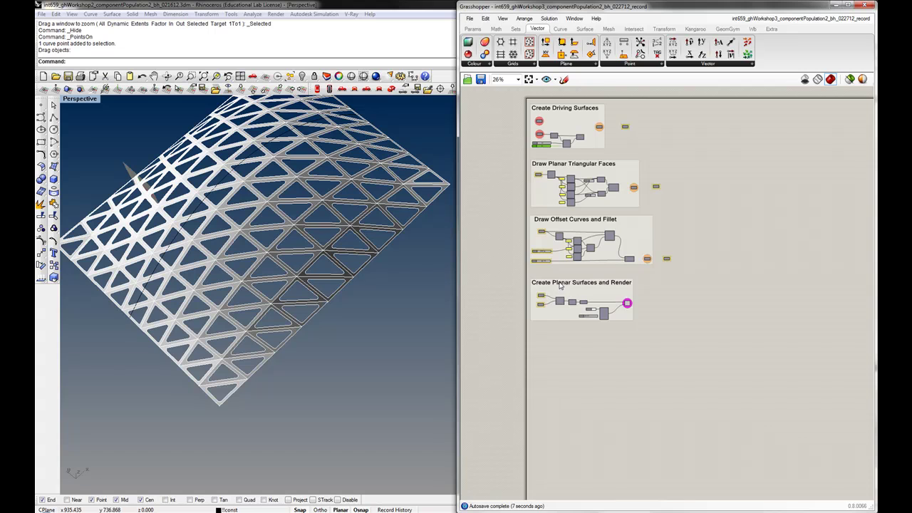
right_click_drag(560, 285, 563, 302)
left_click_drag(688, 379, 522, 289)
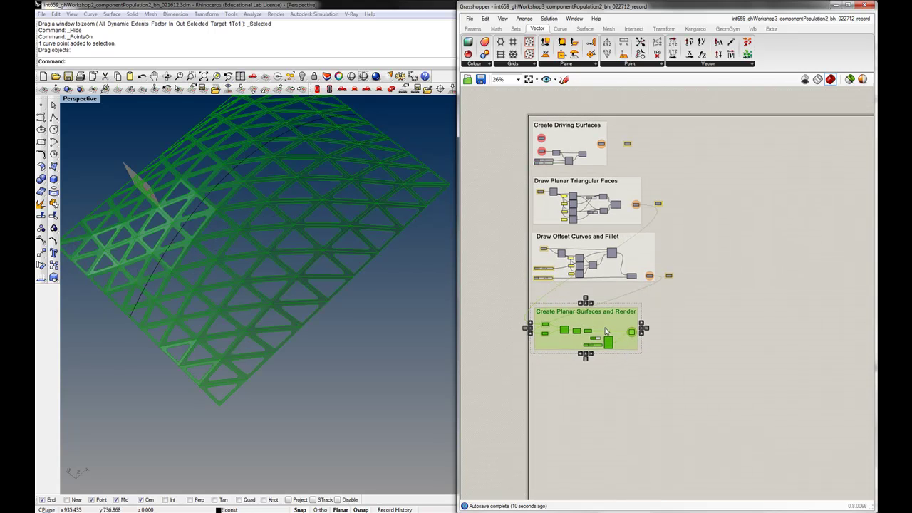
left_click_drag(603, 317, 609, 394)
left_click(598, 330)
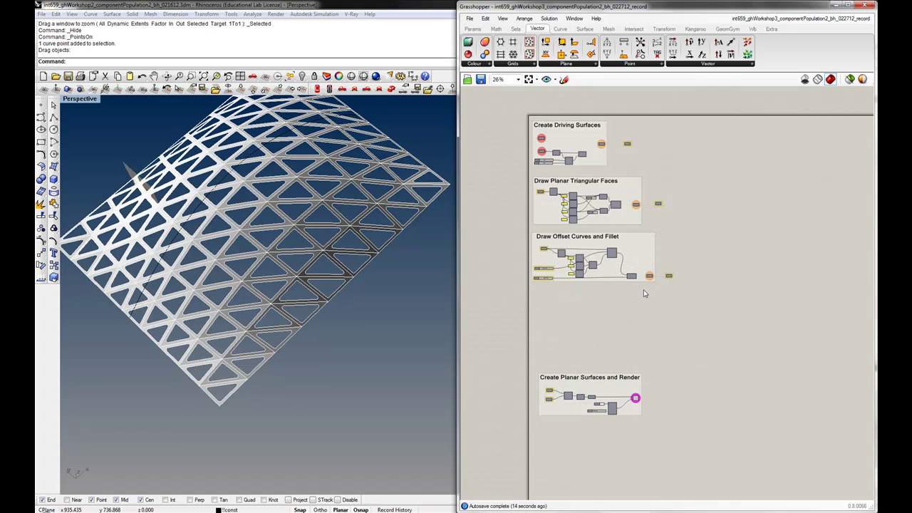
left_click(639, 253)
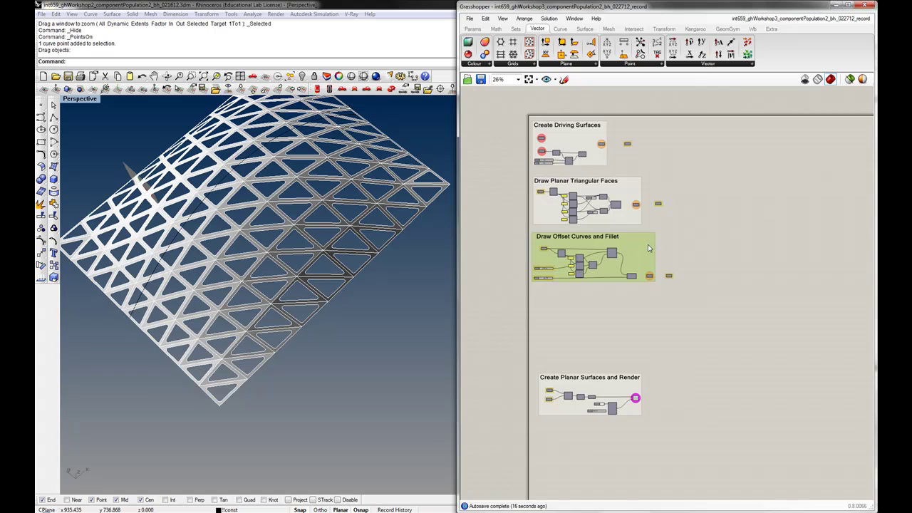
left_click(681, 239)
scroll(674, 253, "up", 3)
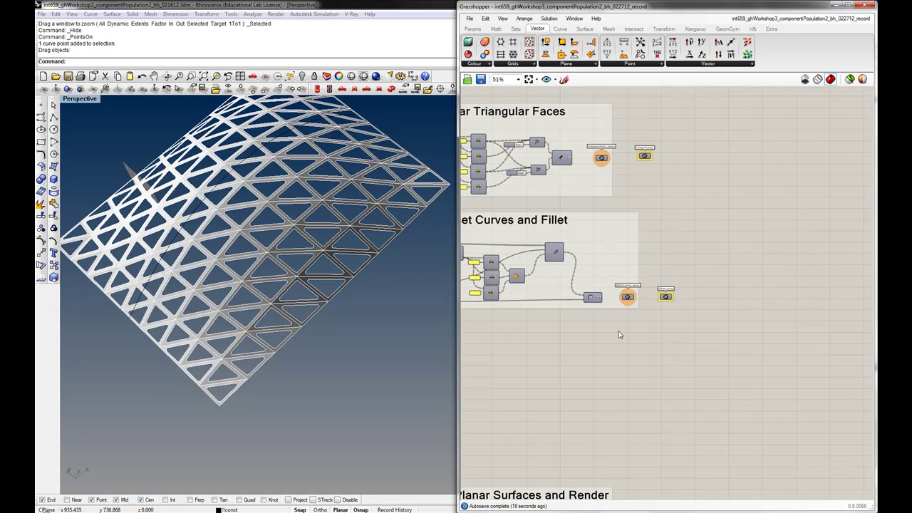
Remove the Offset Curves parameter from the Draw Offset Curves and Fillet group.
left_click_drag(613, 335, 703, 255)
left_click(682, 257)
scroll(656, 261, "up", 2)
left_click_drag(582, 365, 643, 273)
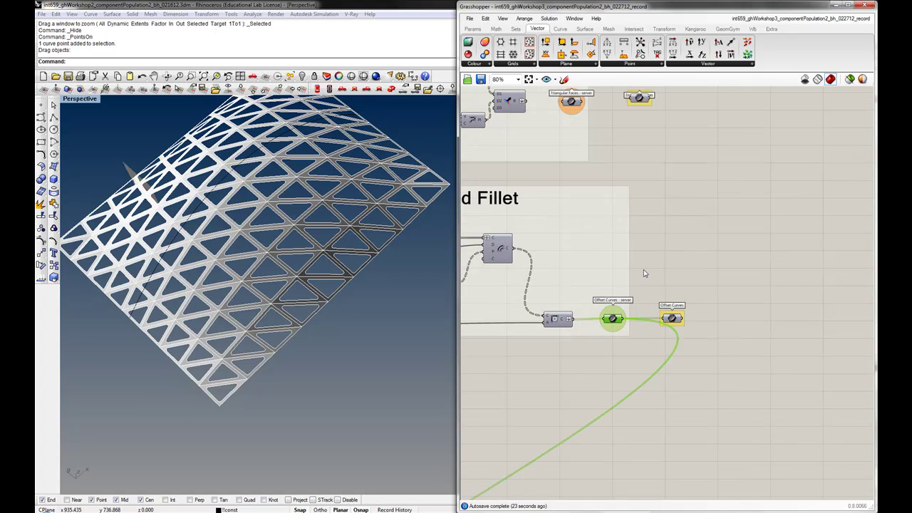
right_click_drag(570, 255, 650, 254)
right_click(658, 246)
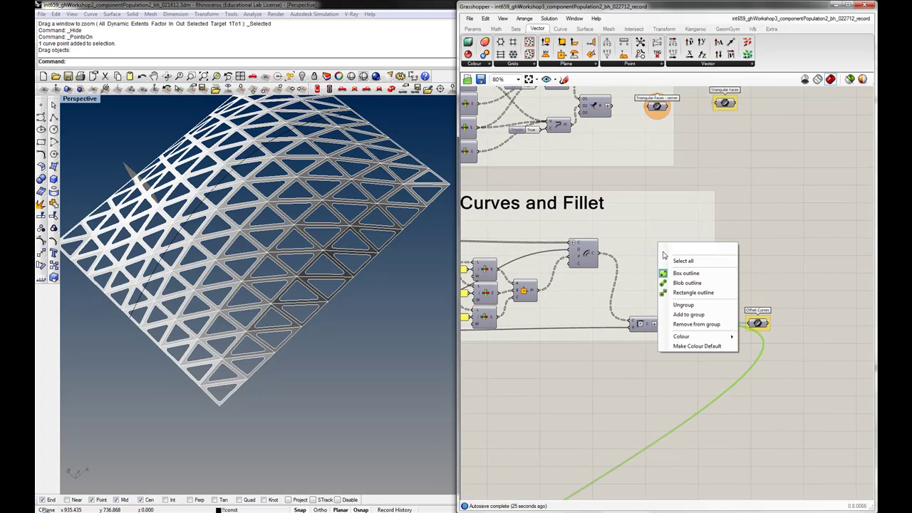
left_click(694, 325)
Move both Offset Curves parameters down and right into the open canvas.
scroll(712, 285, "down", 2)
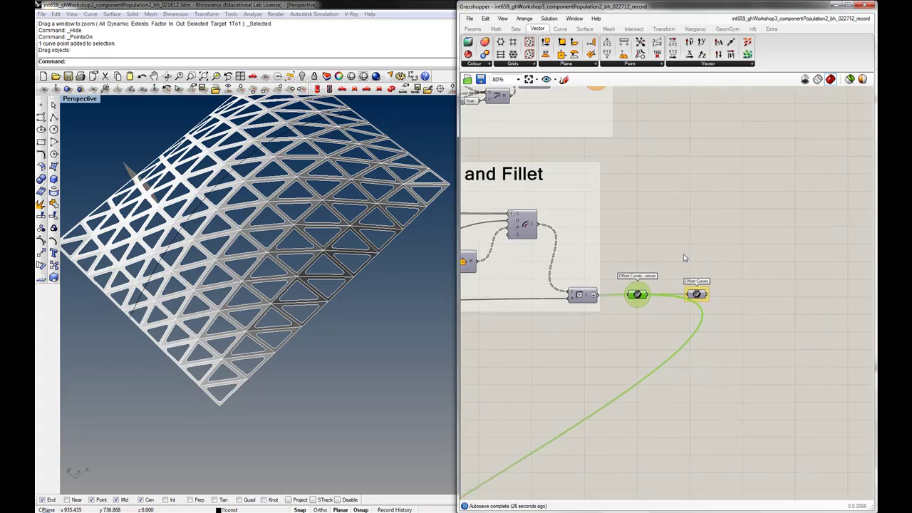
left_click_drag(638, 250, 702, 307)
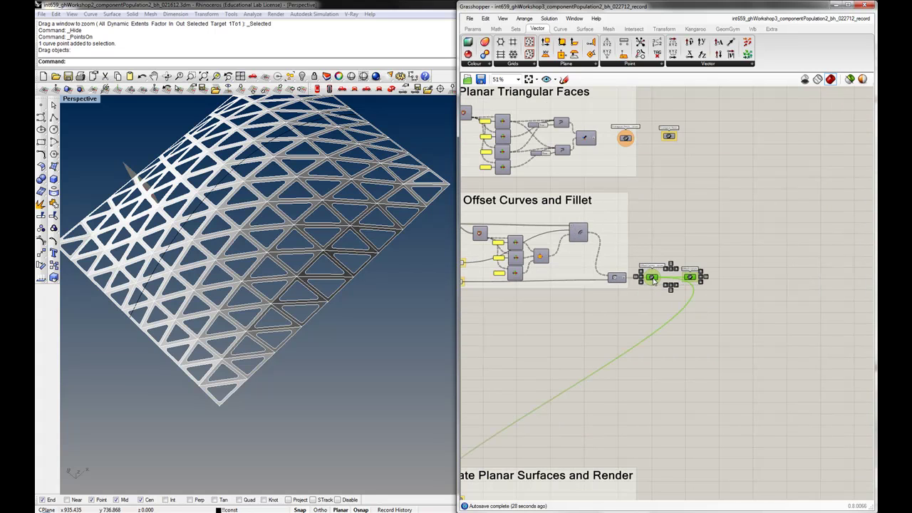
mouse_move(653, 280)
left_mouse_down()
mouse_move(779, 321)
mouse_move(578, 422)
left_mouse_up()
scroll(576, 321, "down", 2)
Duplicate the Draw Offset Curves and Fillet group below the original.
left_click_drag(646, 365, 643, 383)
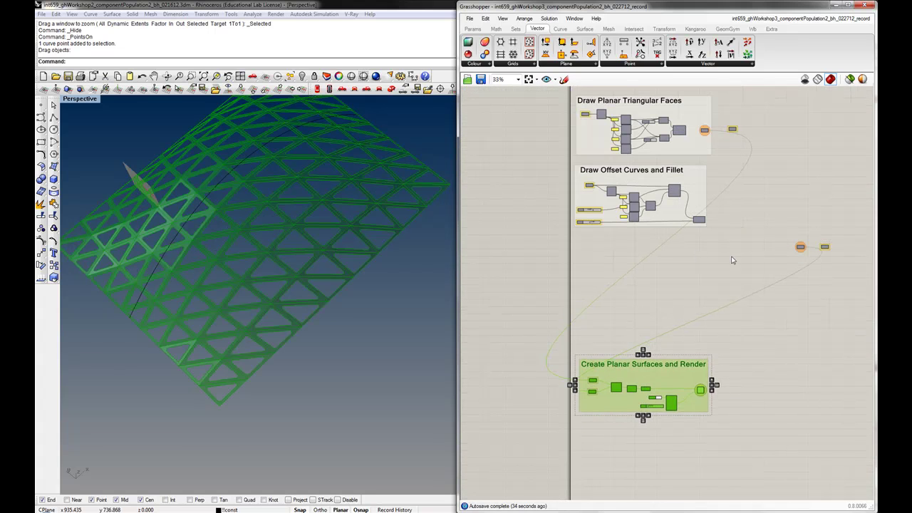
left_click_drag(730, 249, 572, 164)
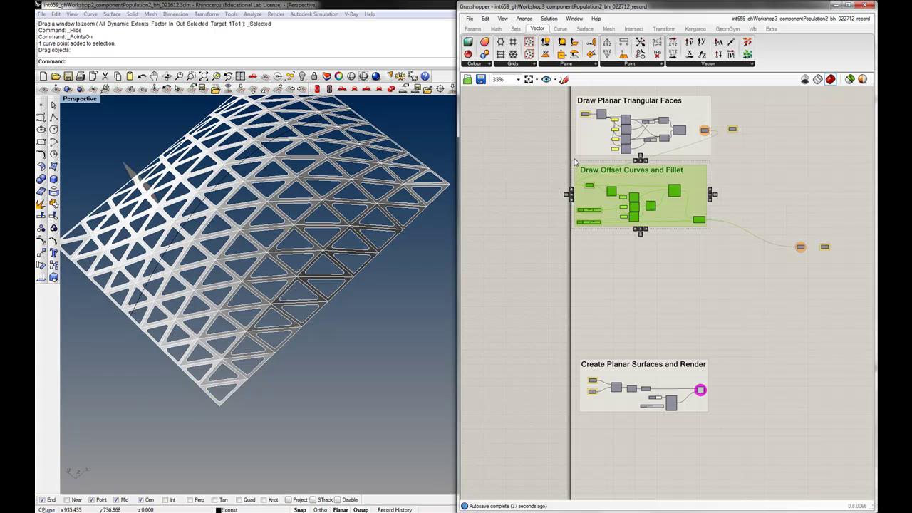
left_click_drag(641, 184, 642, 278, "alt")
left_click(656, 244)
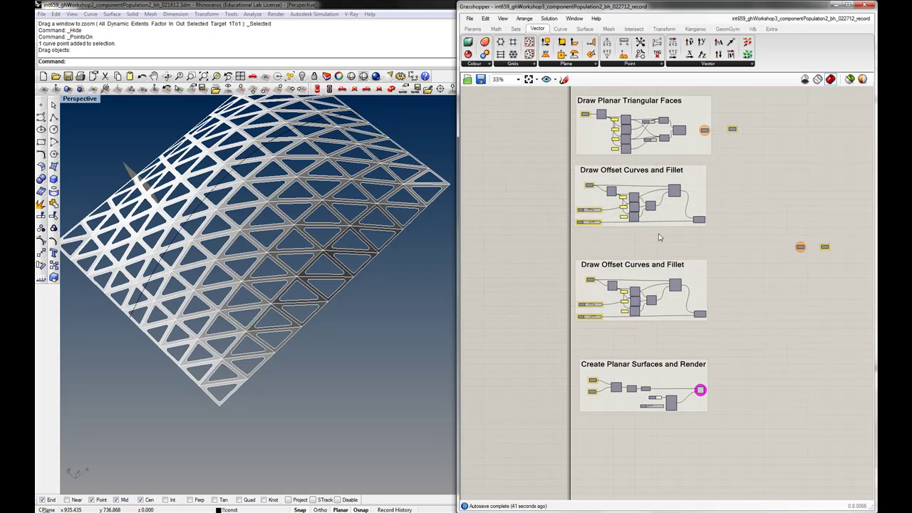
scroll(657, 242, "up", 2)
scroll(606, 271, "up", 2)
scroll(498, 277, "up", 2)
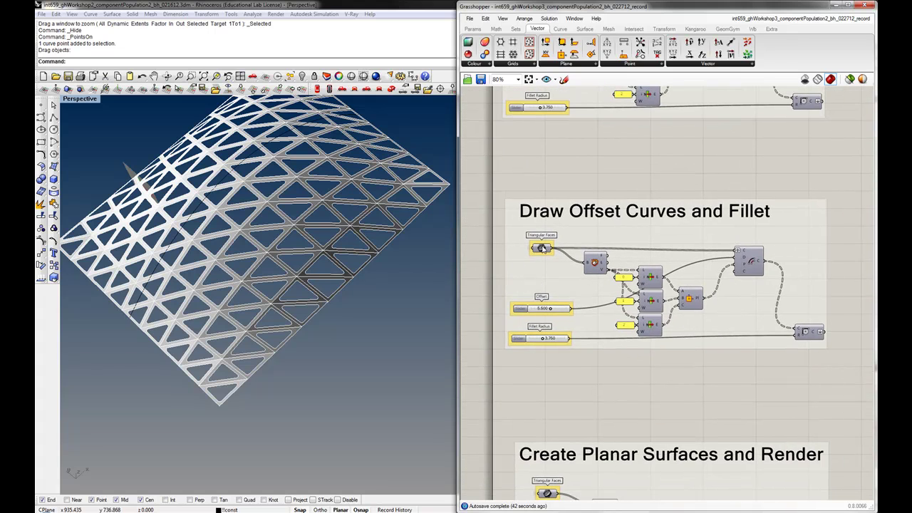
scroll(542, 247, "down", 1)
Retitle the copied group 'Offset Curves by Area'.
left_click_drag(539, 249, 585, 200)
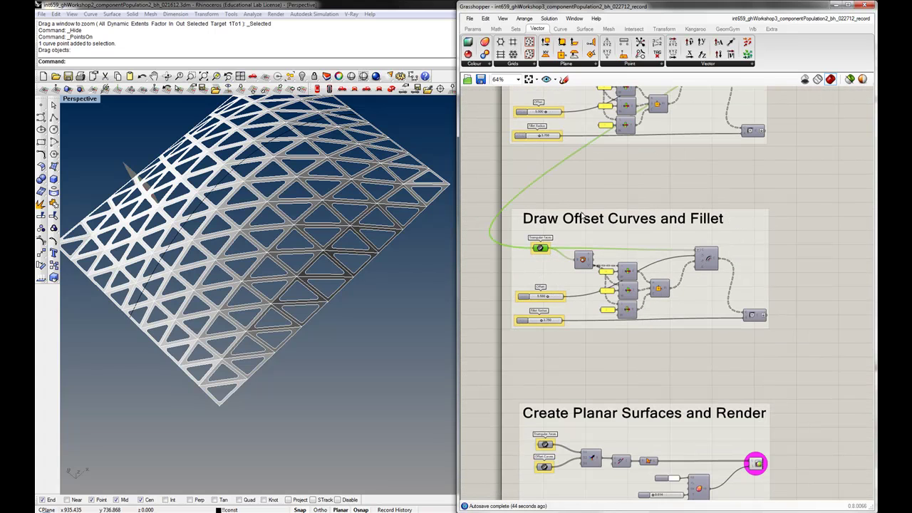
left_click(622, 241)
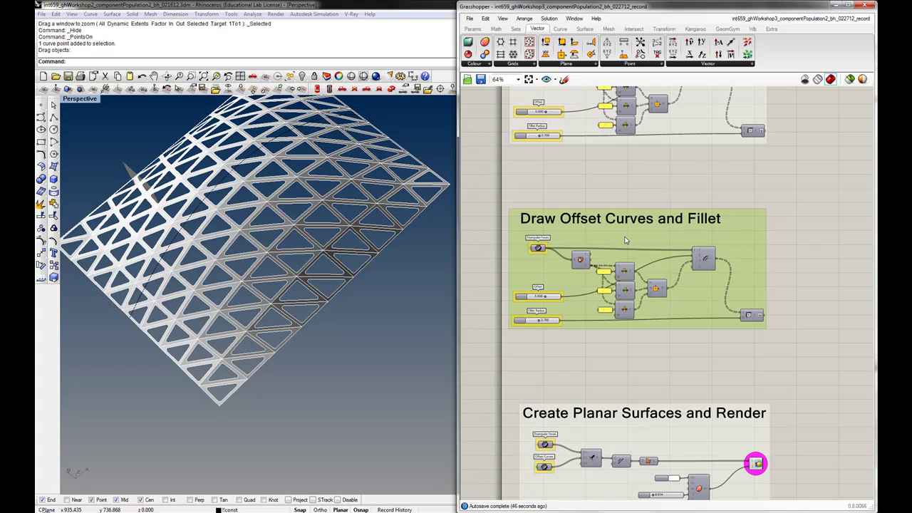
scroll(639, 245, "down", 1)
scroll(639, 245, "up", 2)
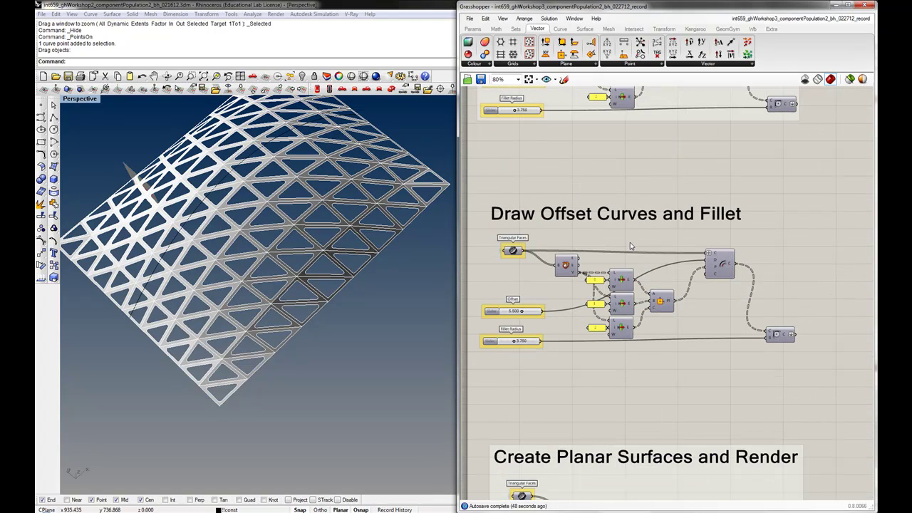
double_click(639, 214)
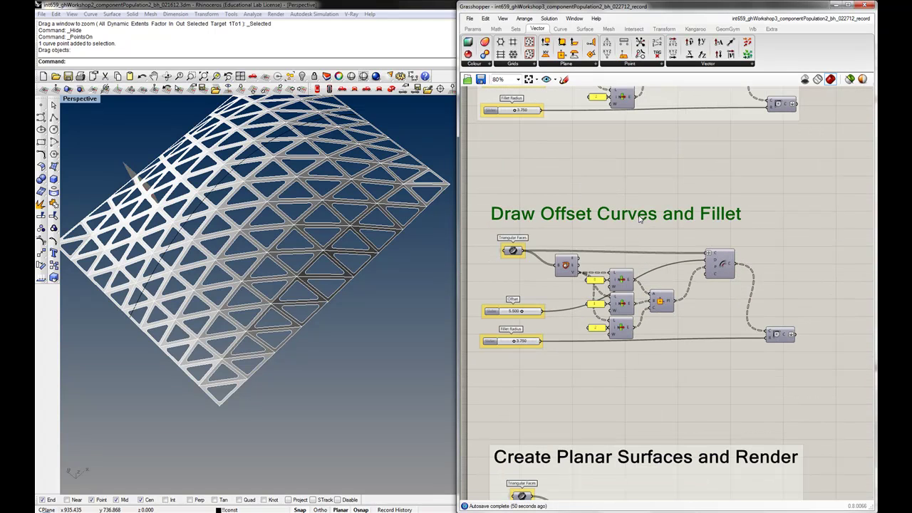
left_click_drag(676, 178, 541, 173)
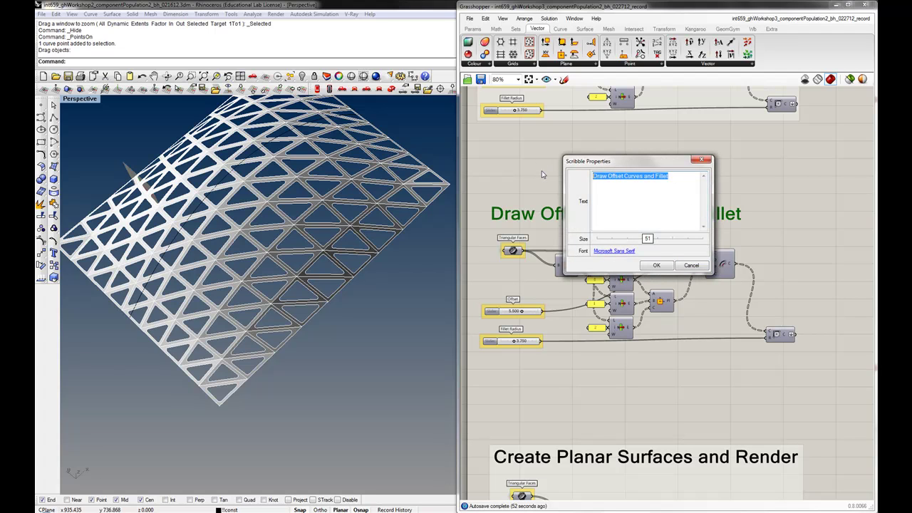
type("O")
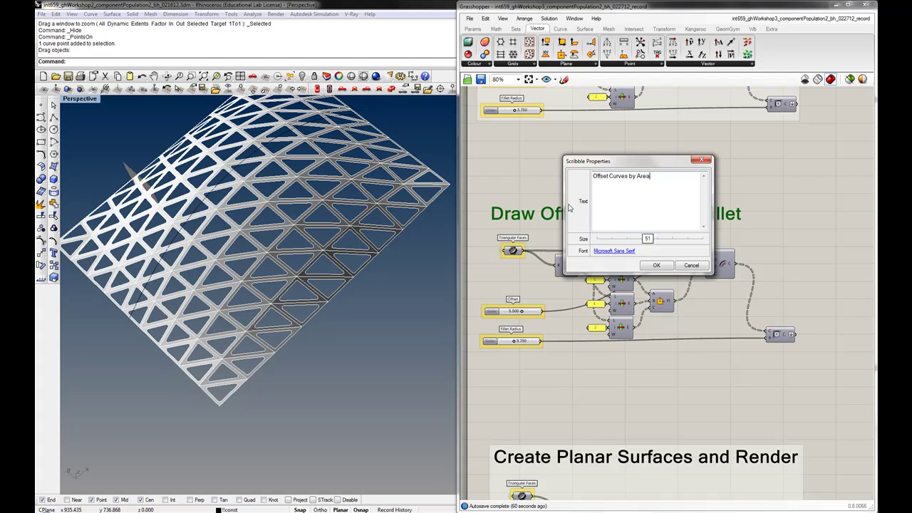
left_click(657, 266)
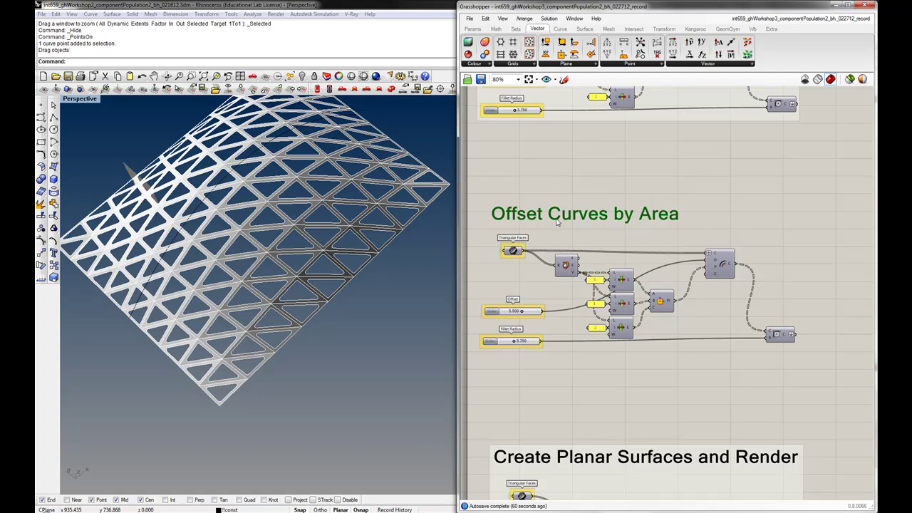
Tidy the new title and Triangular Faces parameter positions.
left_click_drag(557, 223, 554, 191)
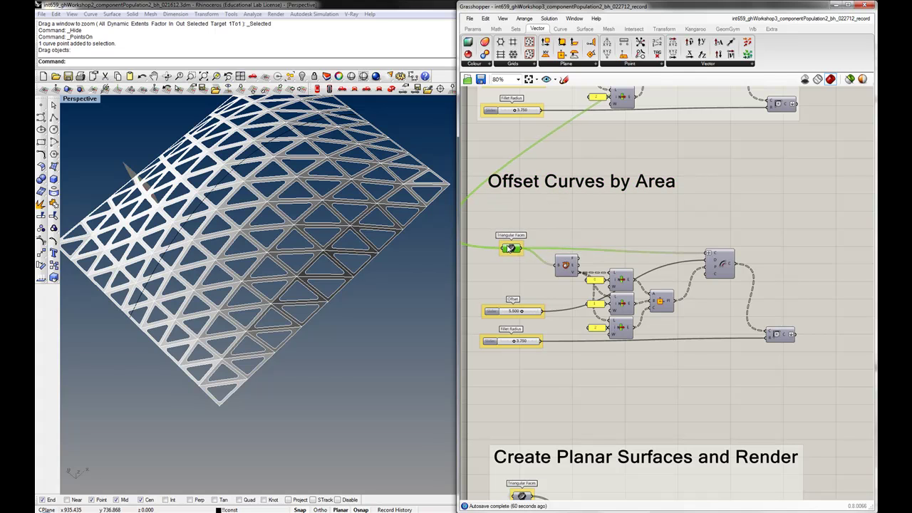
left_click_drag(511, 248, 507, 246)
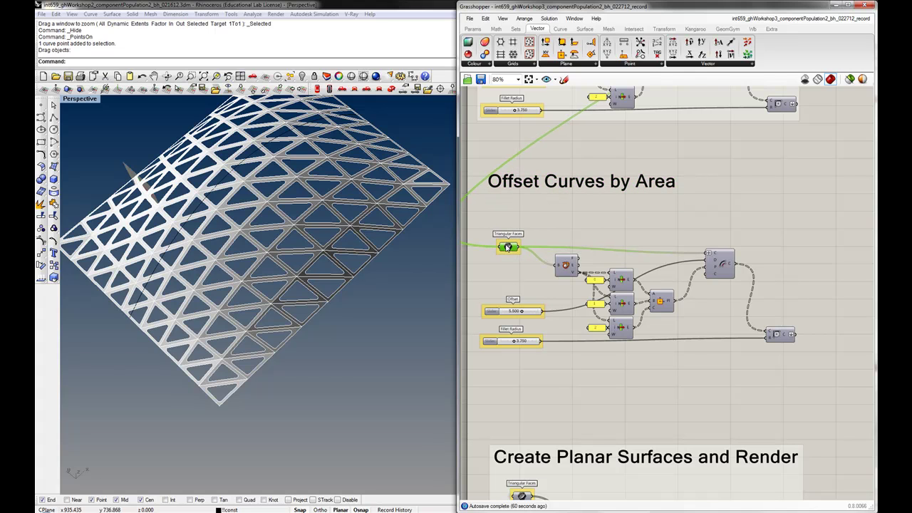
left_click(547, 226)
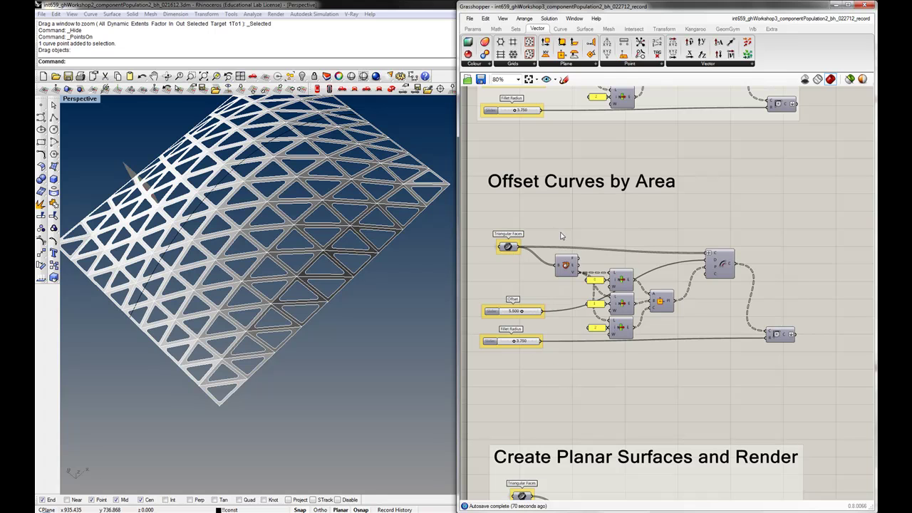
Maximize Grasshopper and place a Surface Area component on the canvas.
left_click(853, 6)
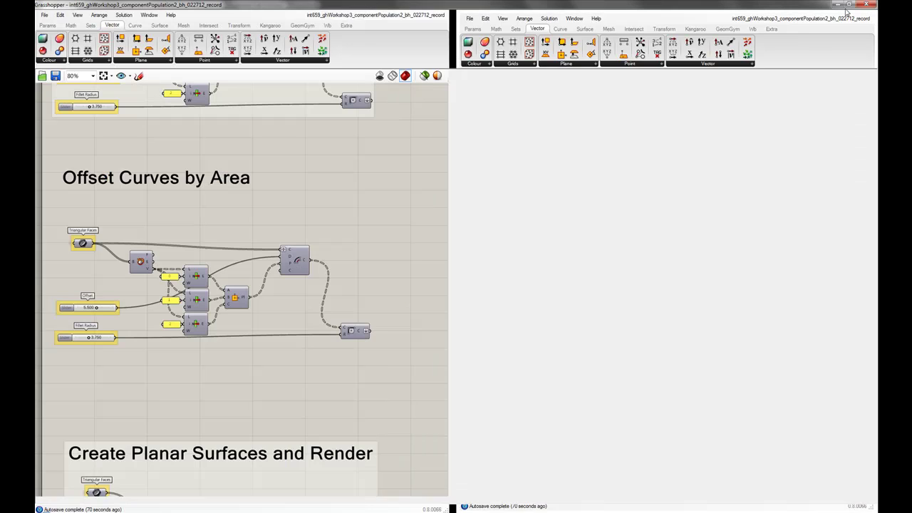
scroll(323, 284, "up", 5)
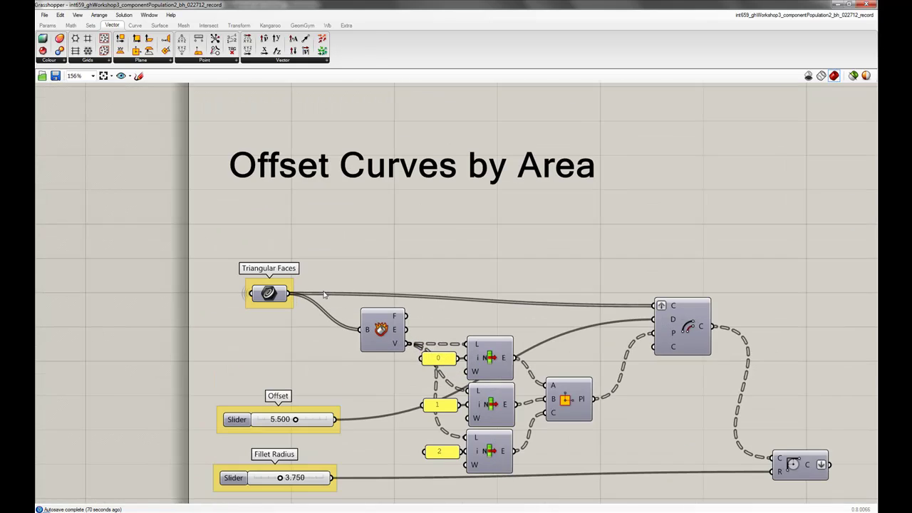
right_click_drag(323, 284, 296, 288)
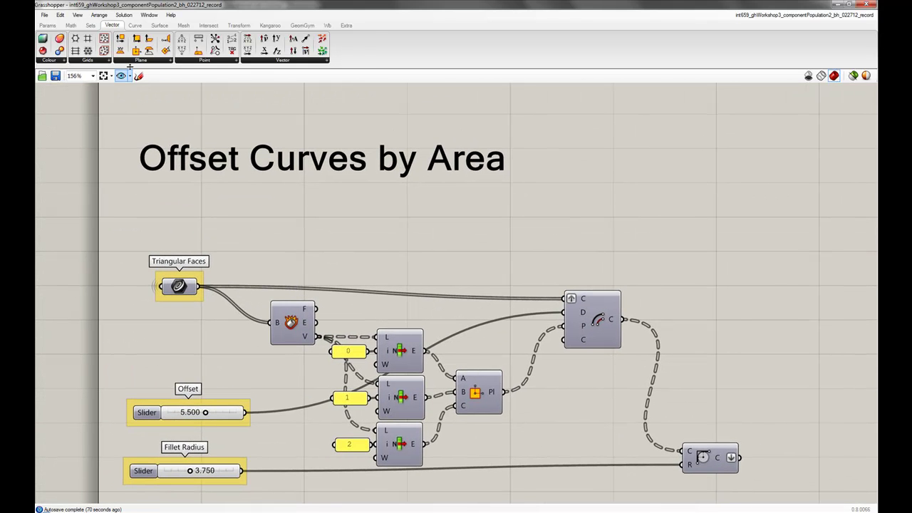
left_click(47, 26)
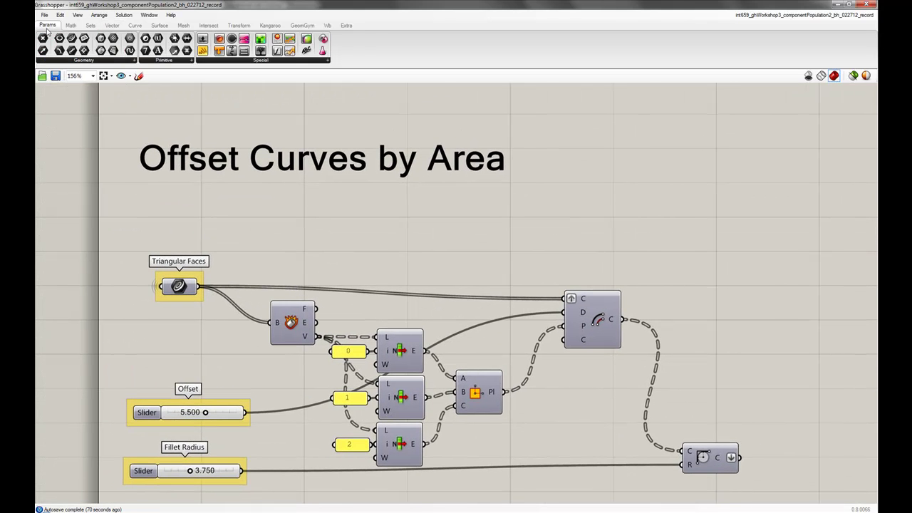
left_click(134, 26)
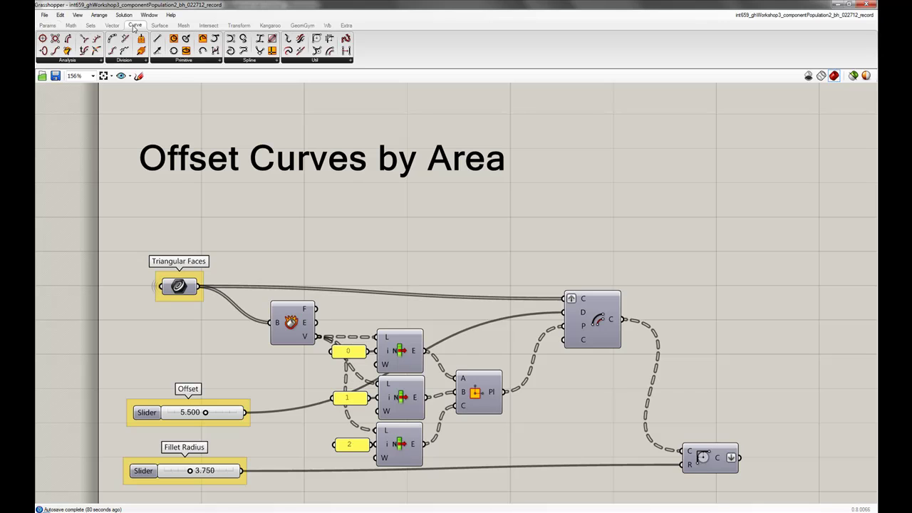
left_click(82, 65)
left_click(160, 26)
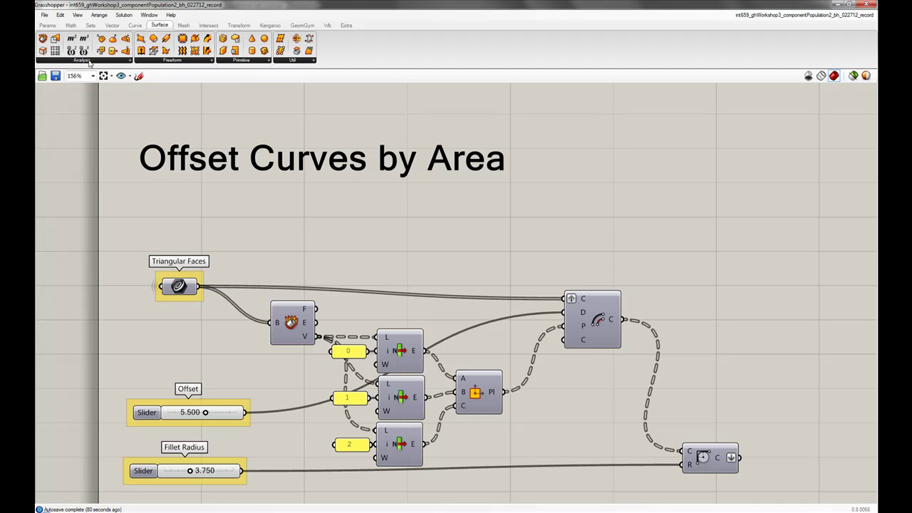
left_click(72, 40)
left_click(307, 260)
left_click_drag(308, 262, 310, 248)
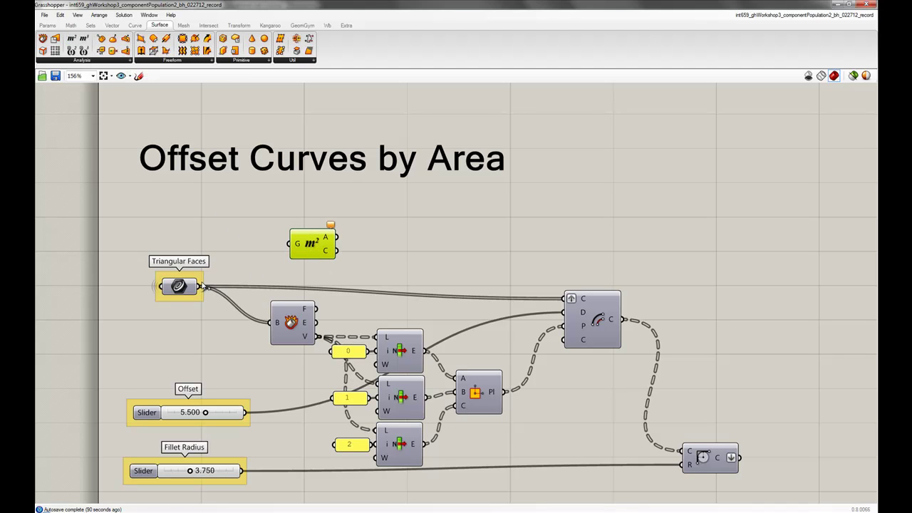
Wire Triangular Faces into Area and list the face areas in a lengthened Panel.
left_click_drag(203, 286, 306, 245)
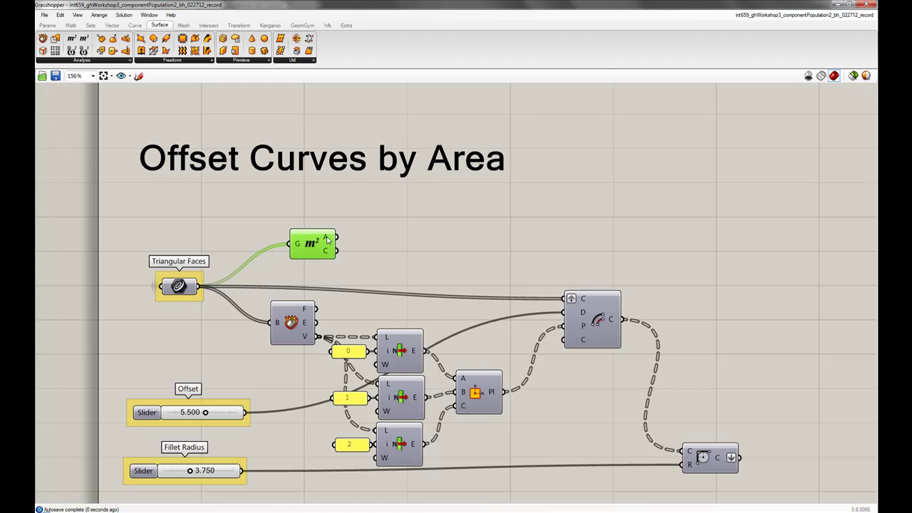
left_click(48, 26)
left_click_drag(202, 50, 441, 221)
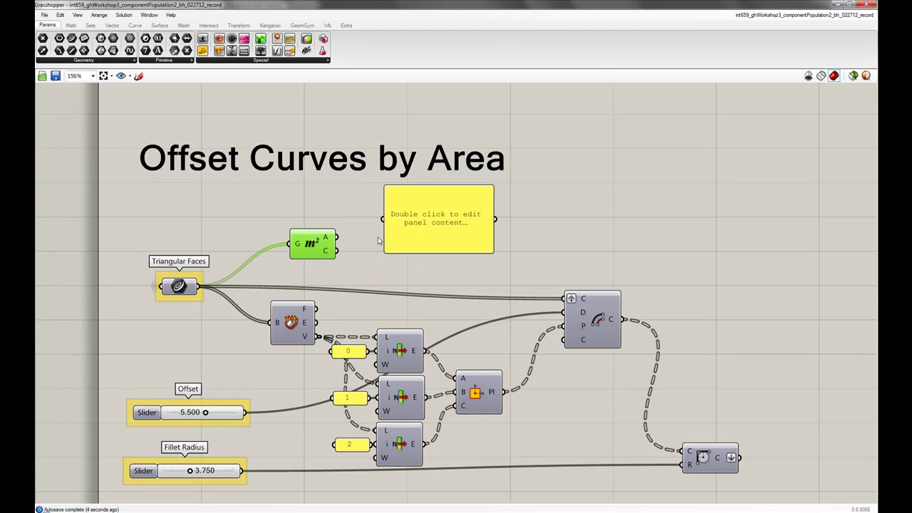
left_click_drag(337, 237, 384, 221)
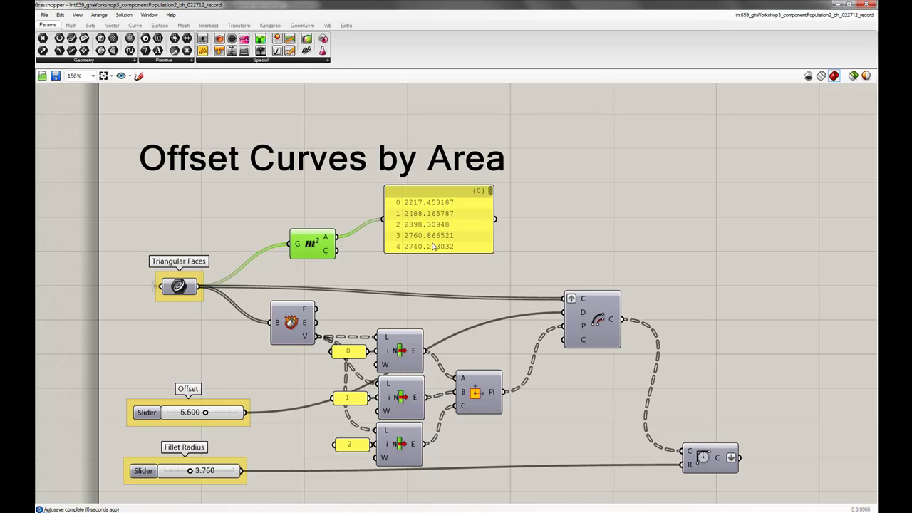
left_click_drag(439, 251, 440, 402)
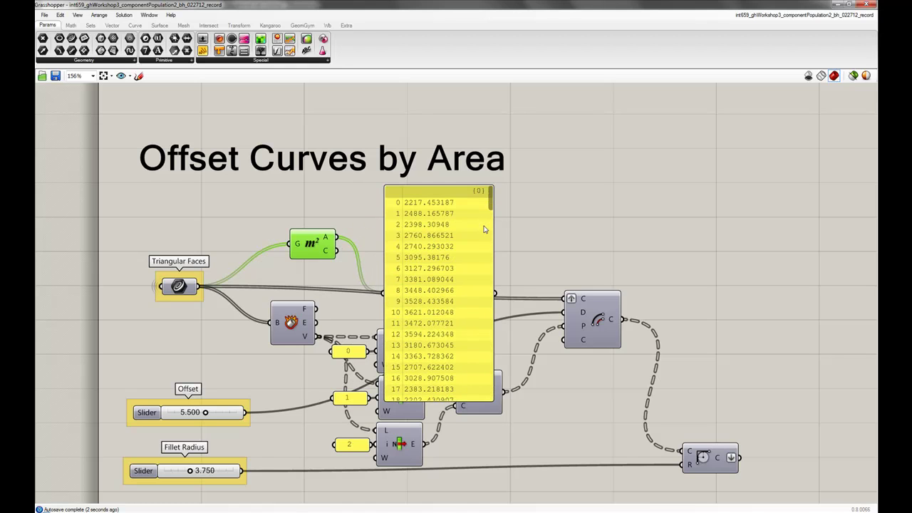
mouse_move(491, 200)
left_mouse_down()
mouse_move(485, 310)
mouse_move(472, 192)
left_mouse_up()
Show the Rhino viewport beside the definition and orbit the roof model.
left_click(847, 5)
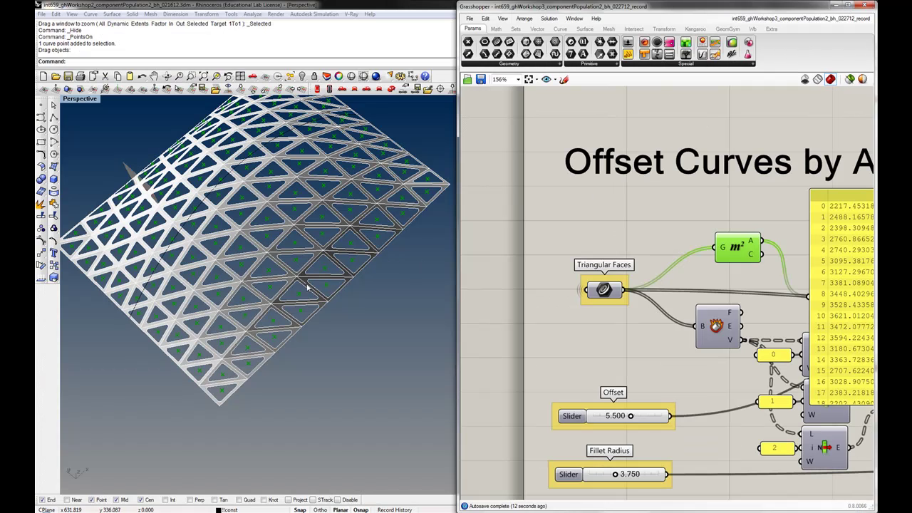
right_click_drag(272, 230, 264, 285)
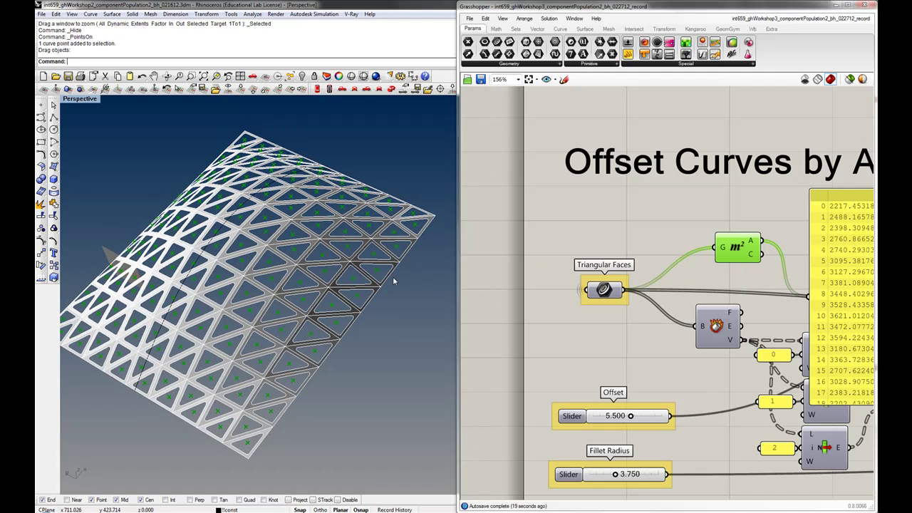
right_click_drag(755, 272, 524, 268)
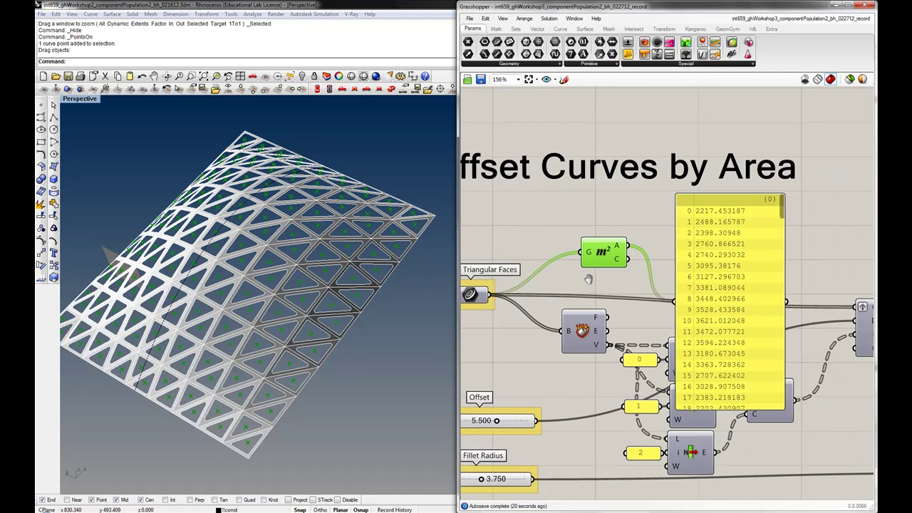
scroll(649, 229, "down", 5)
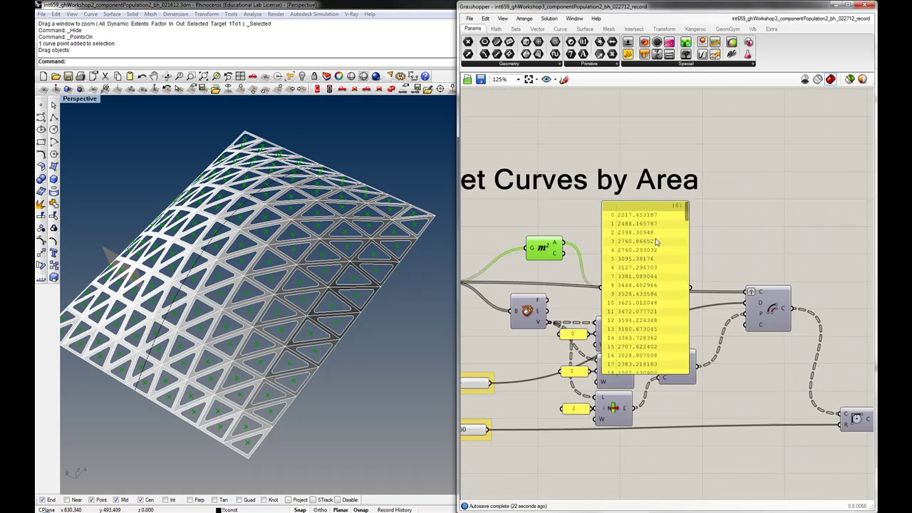
scroll(651, 275, "up", 1)
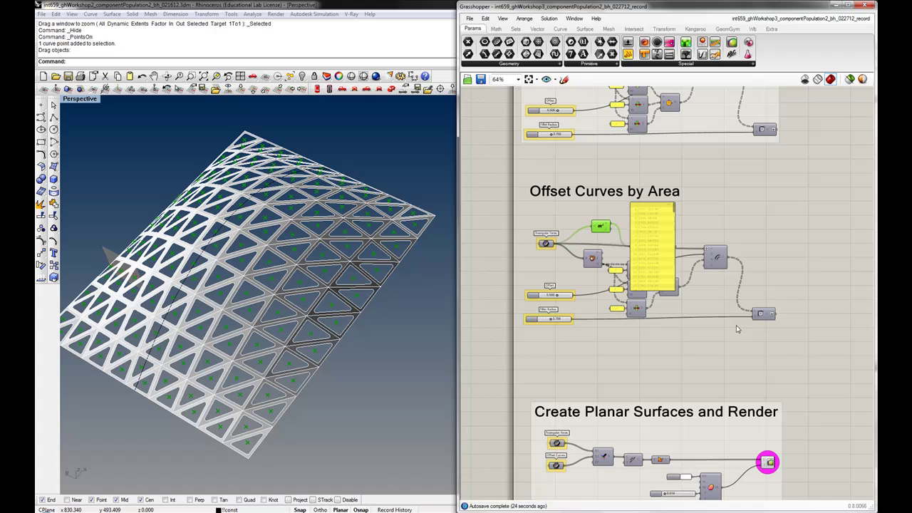
Move the area readout panel up and right, clear of the offset components.
left_click(657, 247)
left_click_drag(656, 248, 794, 212)
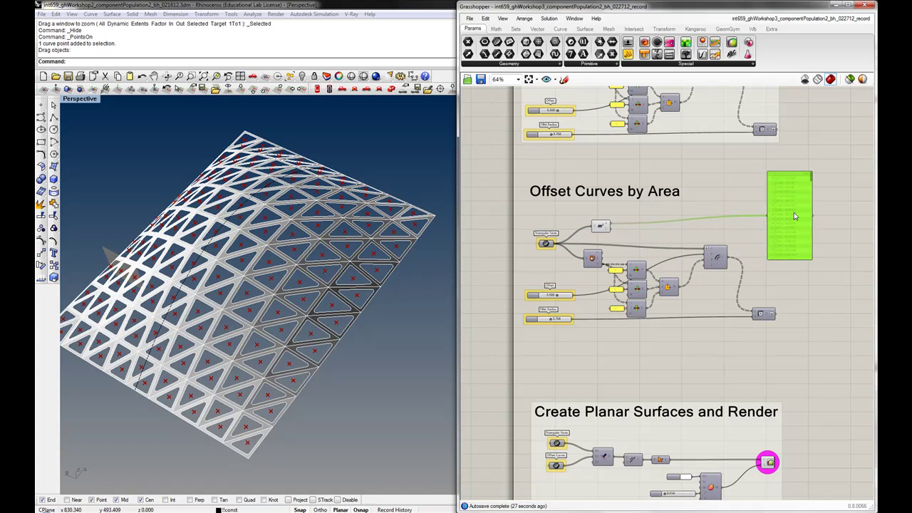
mouse_move(799, 363)
left_mouse_down()
mouse_move(541, 285)
mouse_move(591, 254)
mouse_move(603, 291)
left_mouse_up()
left_click(687, 259)
left_click_drag(804, 260, 815, 233)
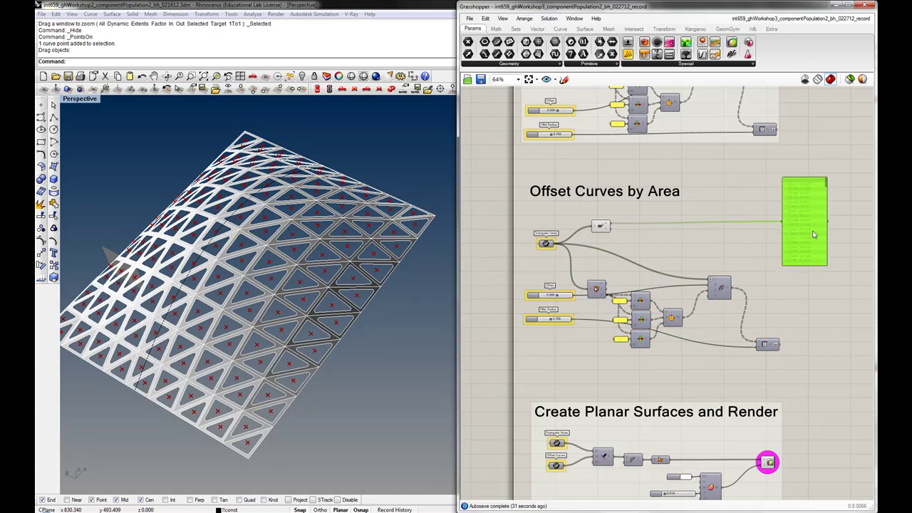
left_click(755, 260)
Duplicate the Offset slider and place the copy below the original.
scroll(539, 308, "up", 2)
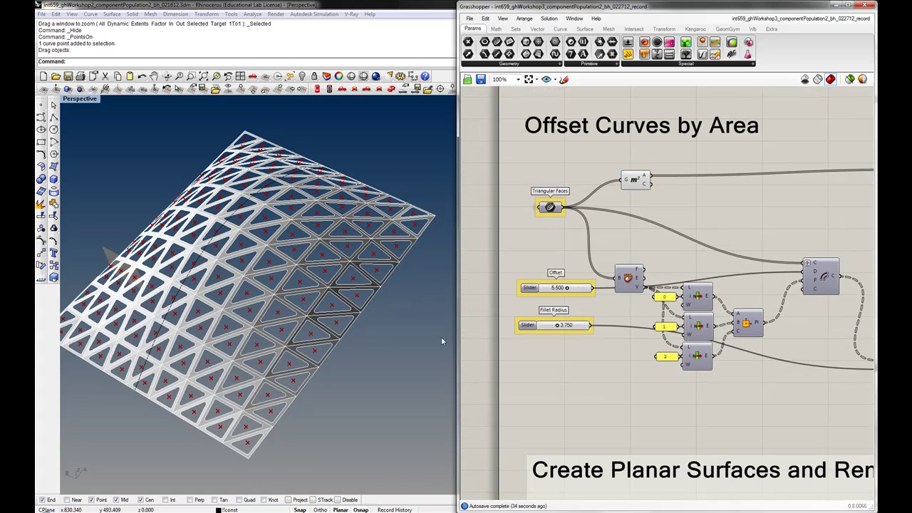
left_click_drag(533, 291, 529, 254)
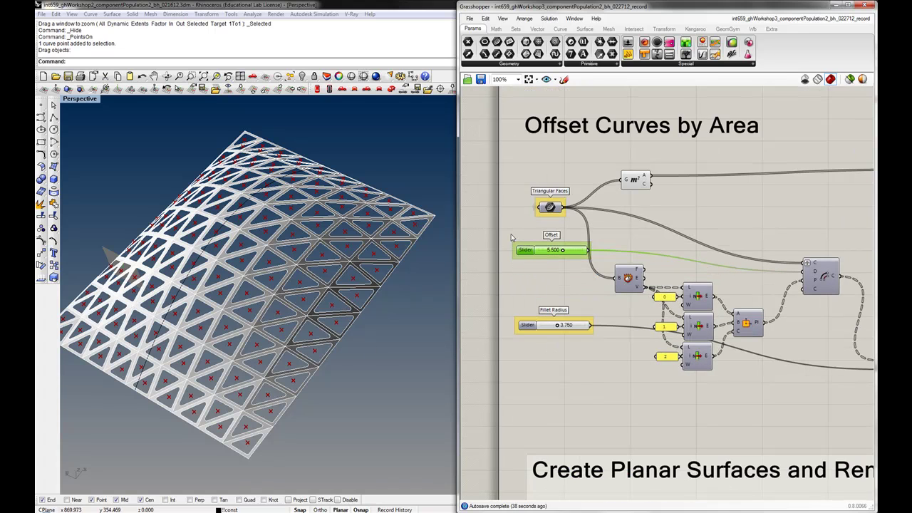
key("ctrl+c")
key("ctrl+v")
left_click_drag(527, 251, 524, 281)
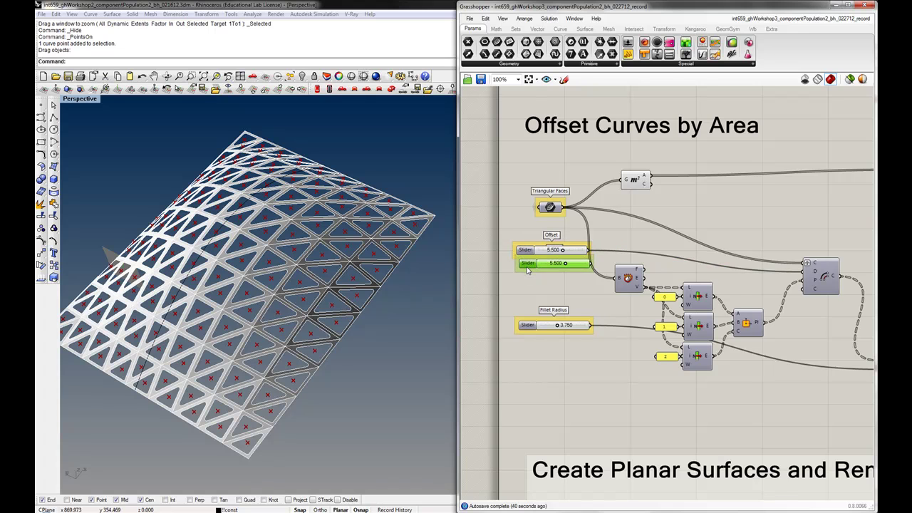
left_click(518, 271)
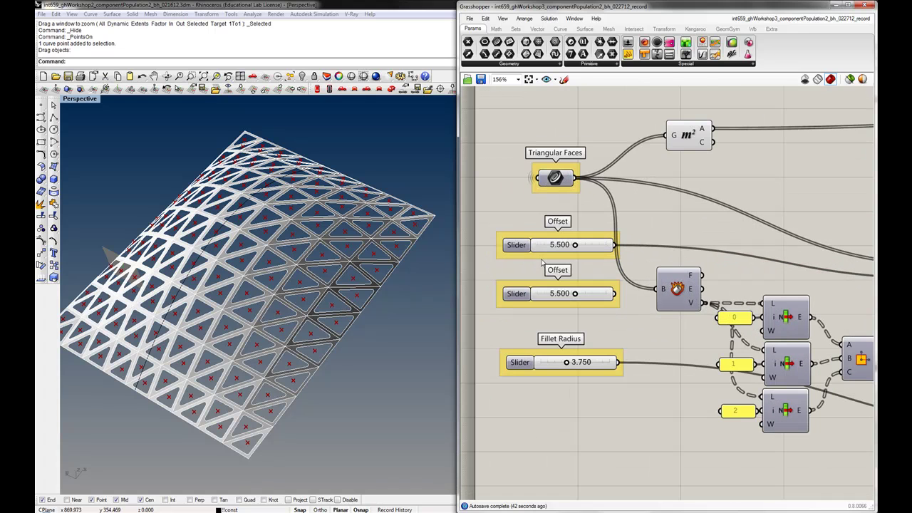
Name the upper slider 'Min Offset' and the lower one 'Max Offset'.
scroll(543, 261, "up", 2)
right_click(523, 259)
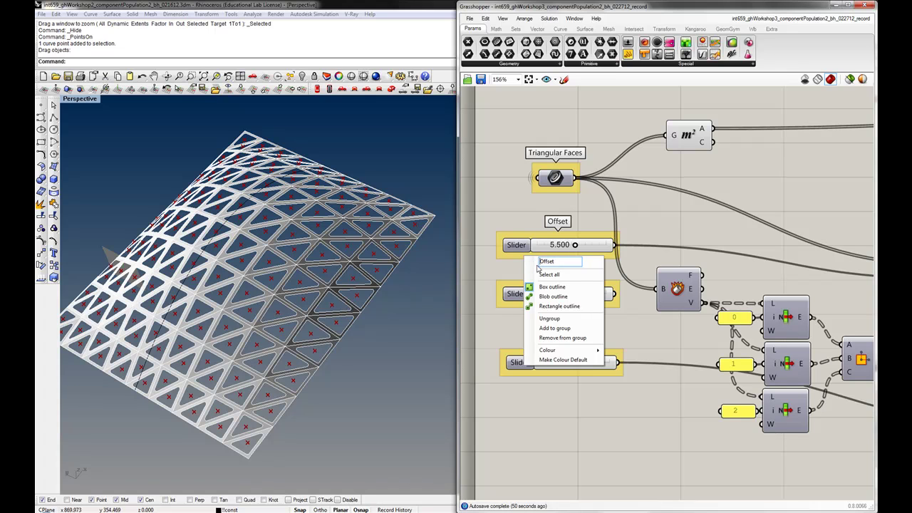
type("Ma")
key("BackSpace")
type("in")
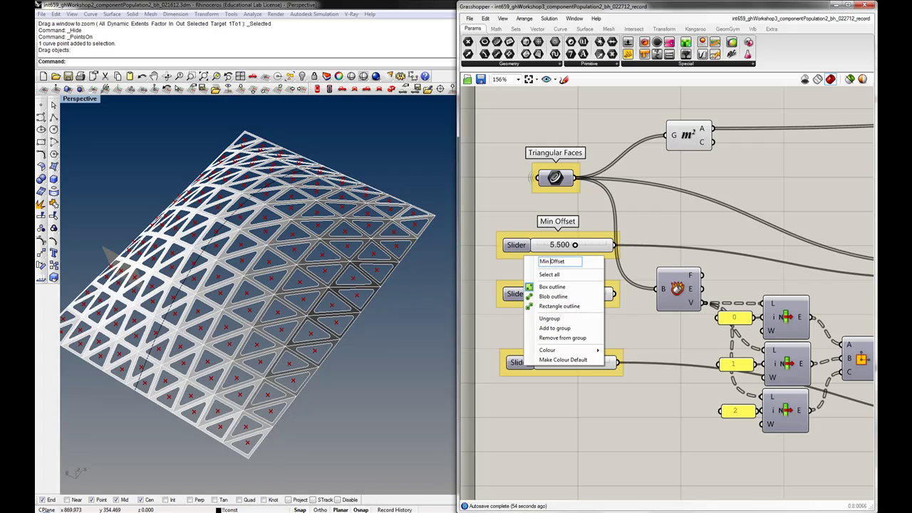
left_click(514, 233)
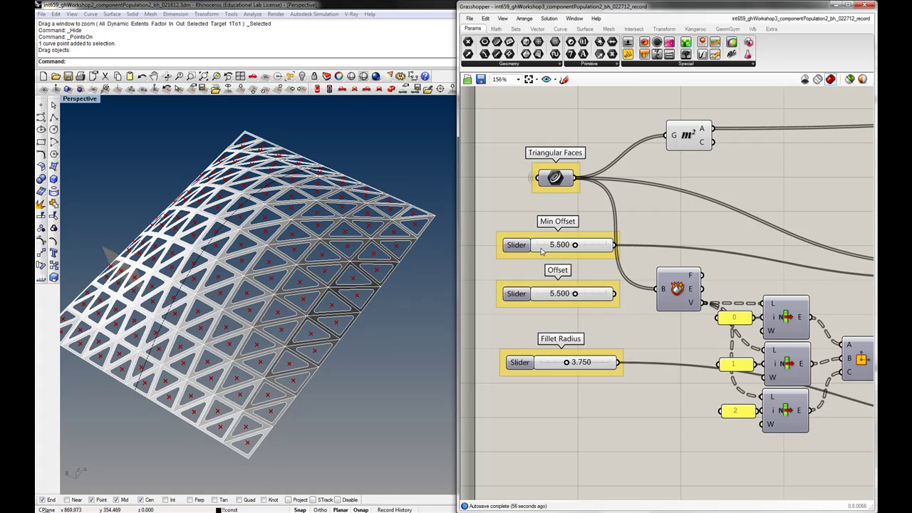
right_click(540, 285)
type("M")
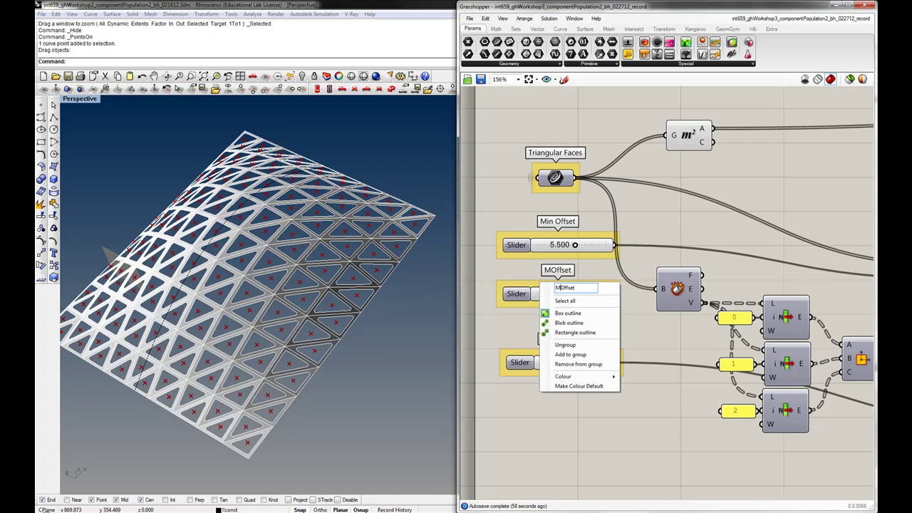
type("ax")
key("Return")
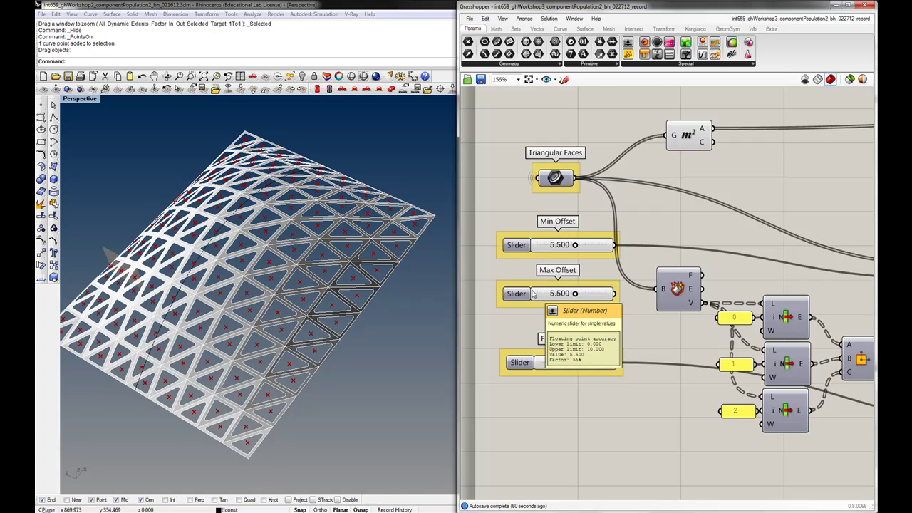
scroll(590, 304, "down", 3)
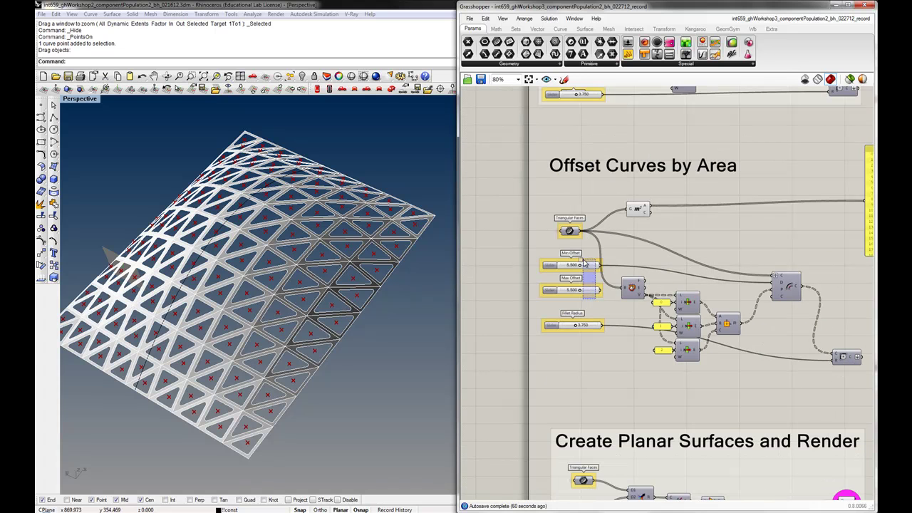
Move the Min Offset and Max Offset sliders up and right, near the offset step.
left_click_drag(598, 306, 534, 247)
left_click_drag(602, 268, 757, 226)
scroll(757, 226, "up", 2)
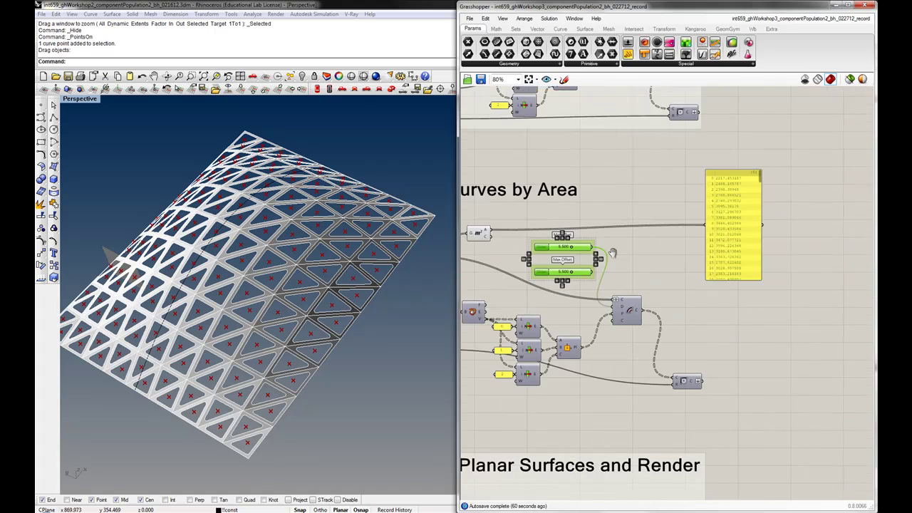
right_click_drag(799, 231, 614, 258)
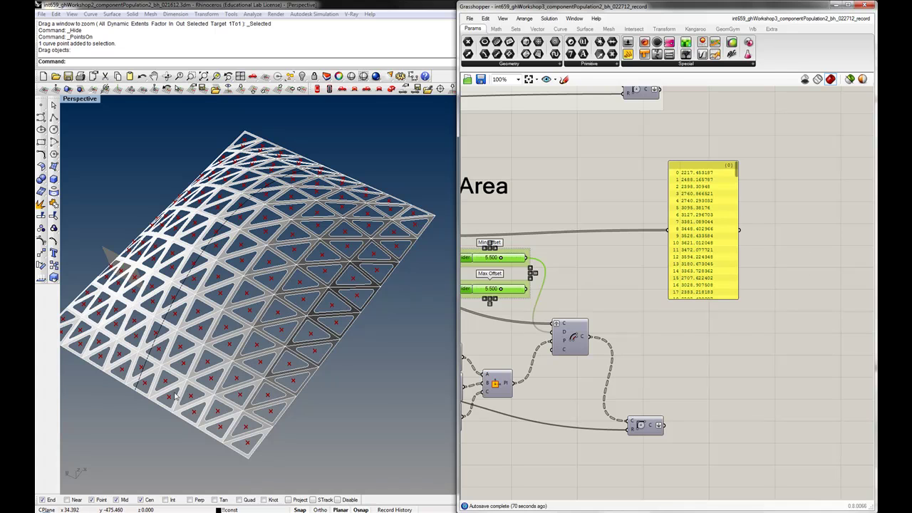
scroll(335, 249, "down", 1)
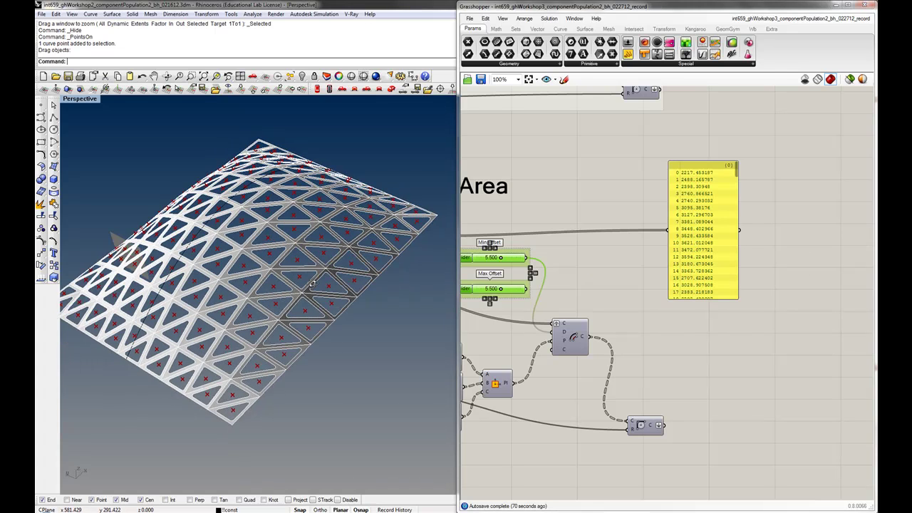
scroll(314, 281, "down", 1)
scroll(305, 288, "down", 1)
scroll(291, 303, "down", 1)
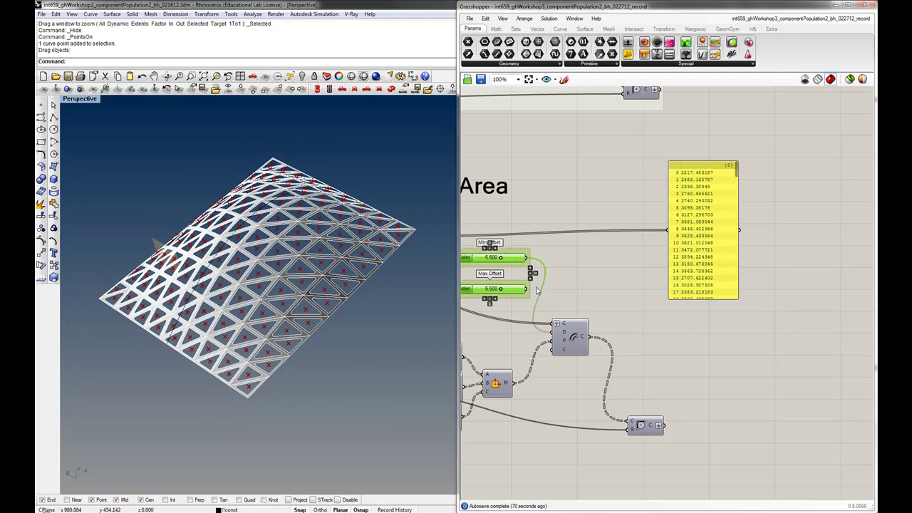
right_click_drag(489, 277, 548, 280)
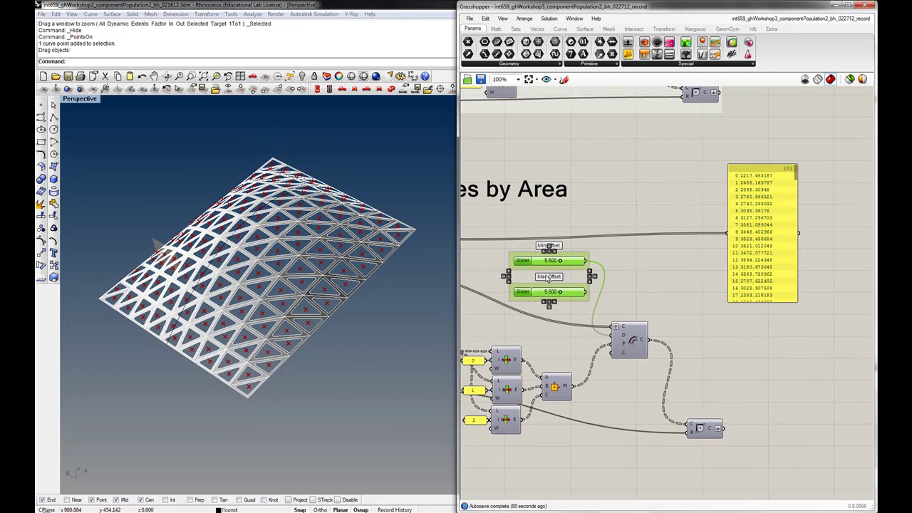
scroll(548, 280, "up", 1)
Set Min Offset to 1.100 and Max Offset to 7.660.
left_click(628, 272)
left_click_drag(561, 258, 539, 258)
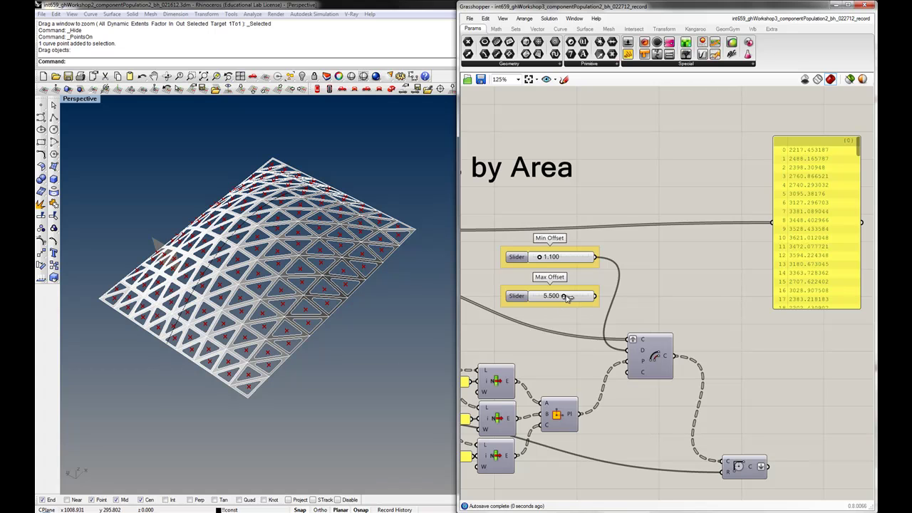
left_click_drag(562, 296, 575, 295)
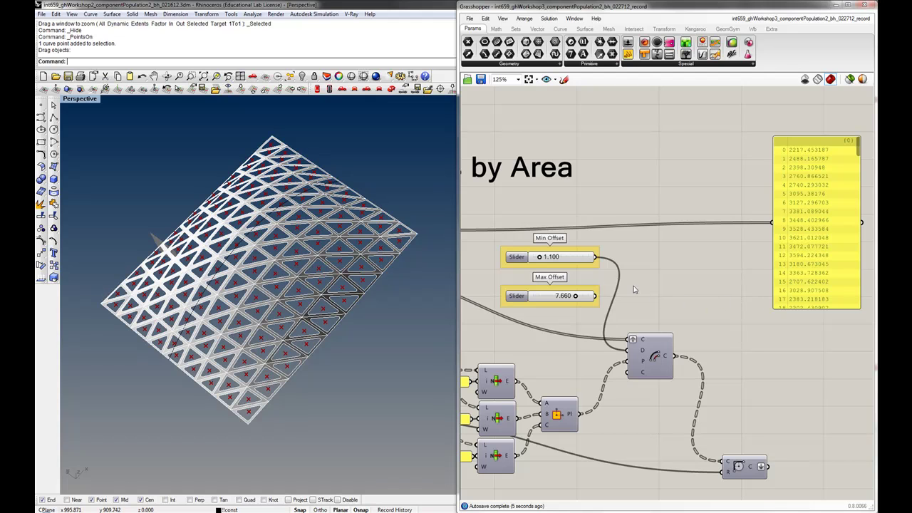
left_click(587, 263)
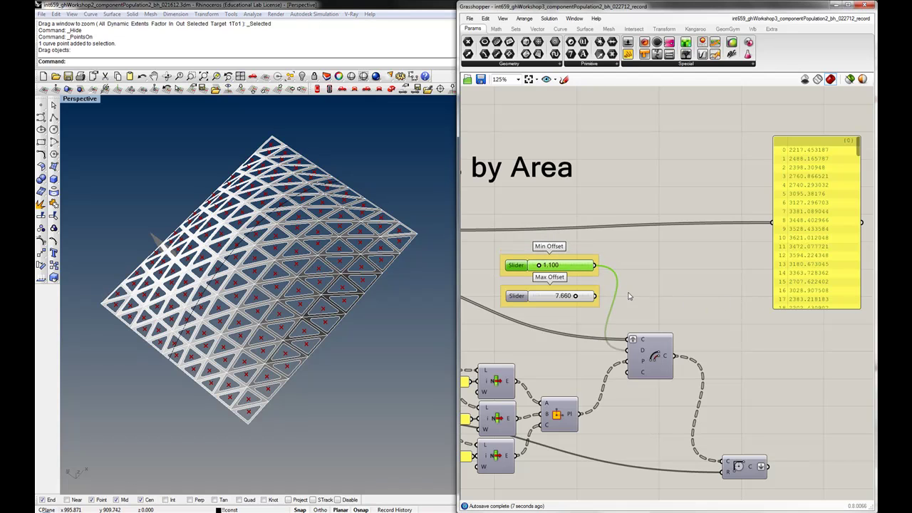
mouse_move(637, 287)
right_mouse_down()
mouse_move(686, 319)
mouse_move(695, 344)
right_mouse_up()
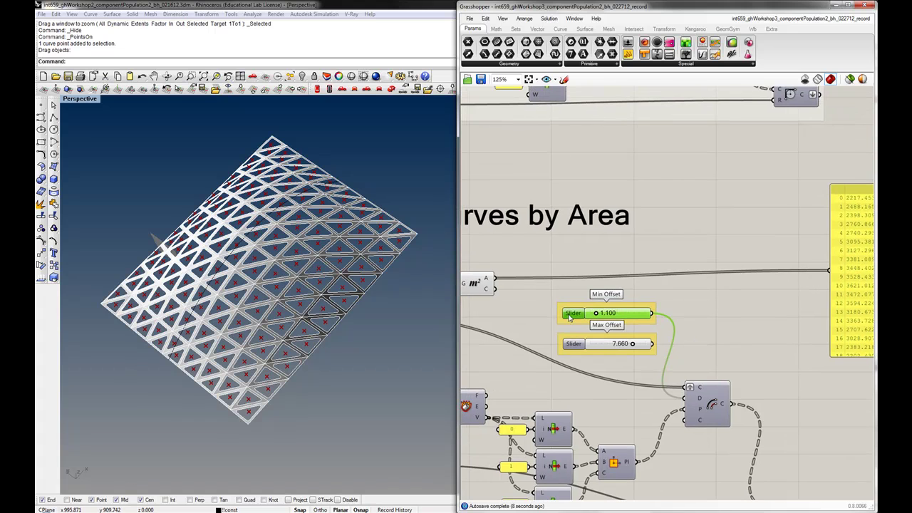
left_click(484, 279)
Add a Remap Numbers component from Math > Domain and wire the Area output into its V input.
left_click(573, 248)
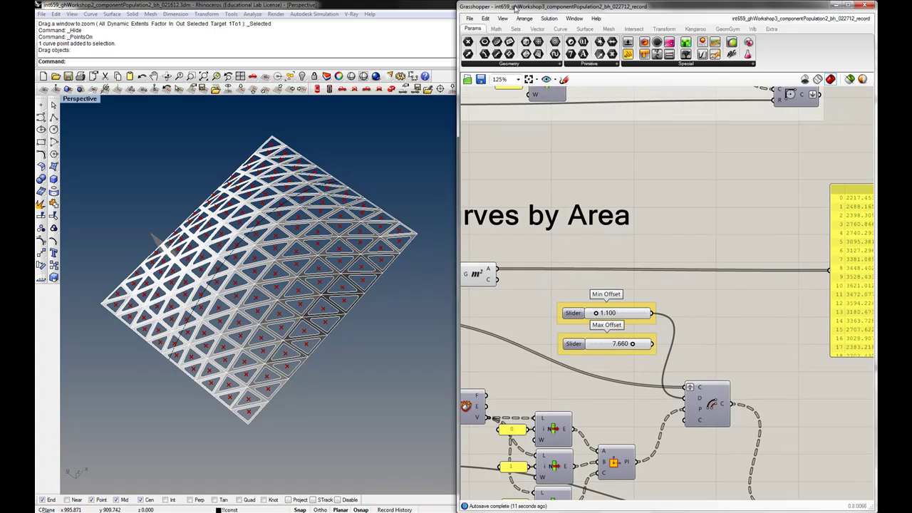
left_click(497, 30)
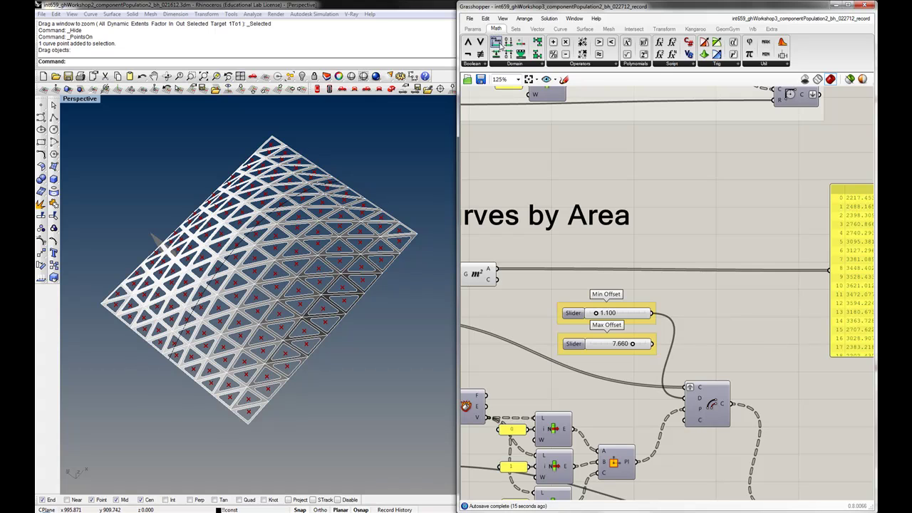
left_click(509, 65)
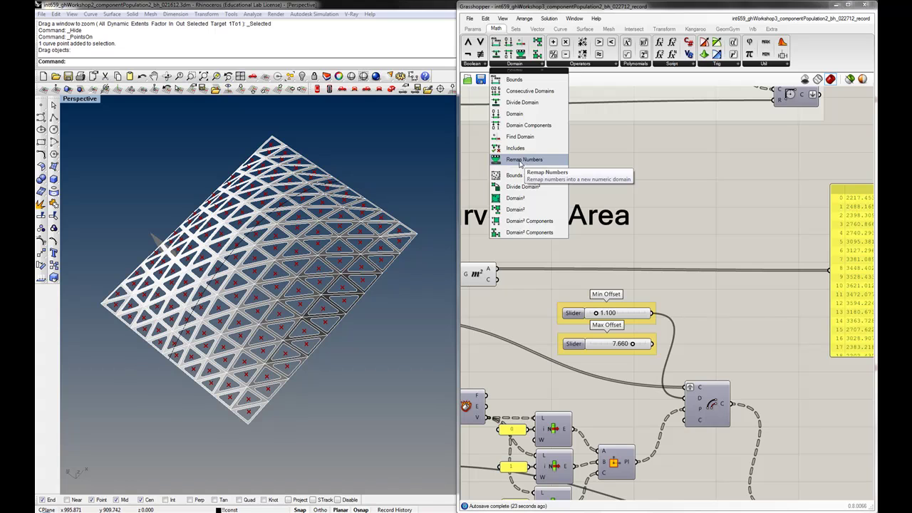
left_click_drag(521, 164, 750, 311)
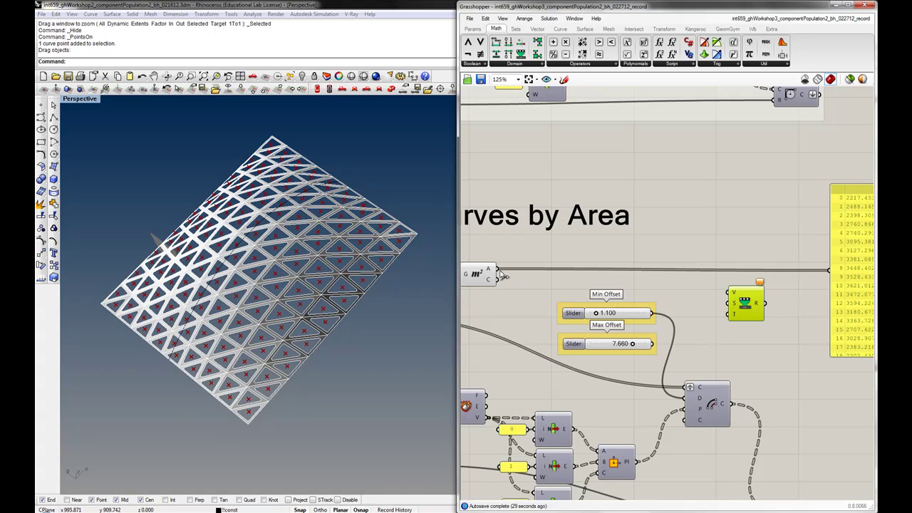
left_click_drag(497, 269, 730, 292)
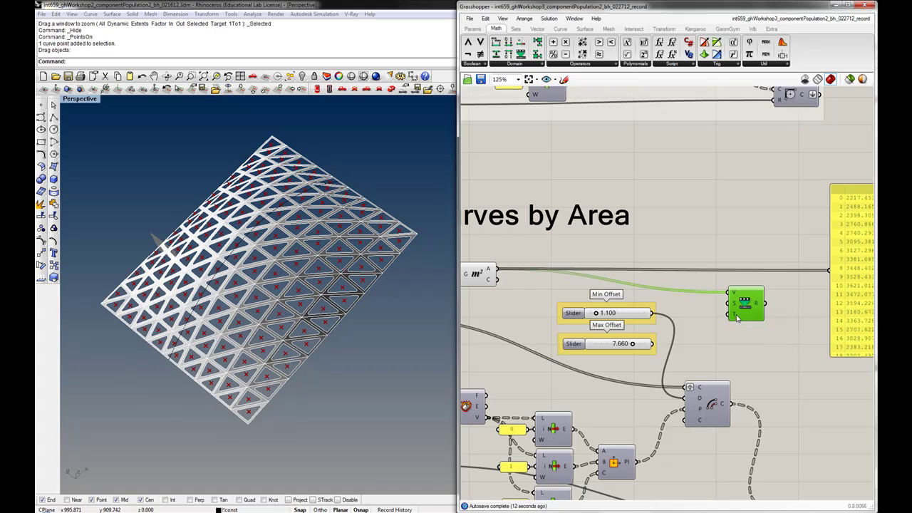
left_click(712, 314)
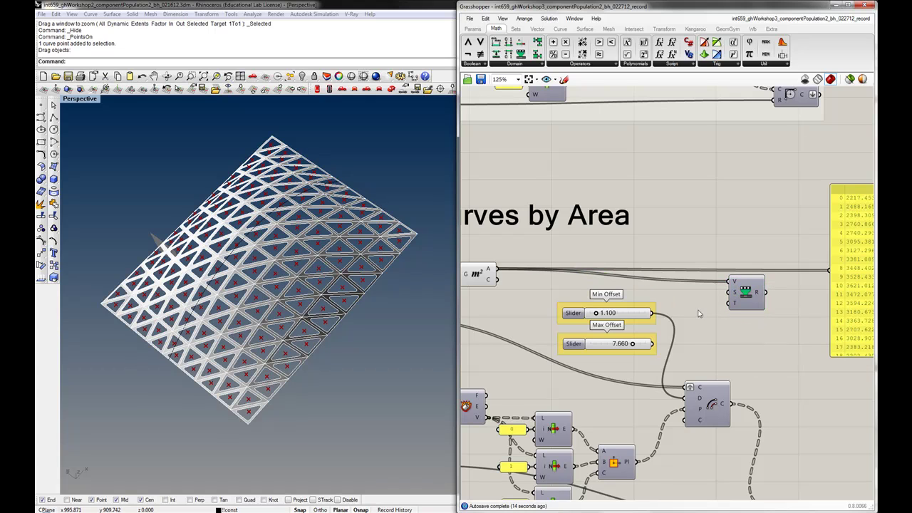
right_click_drag(700, 314, 724, 309)
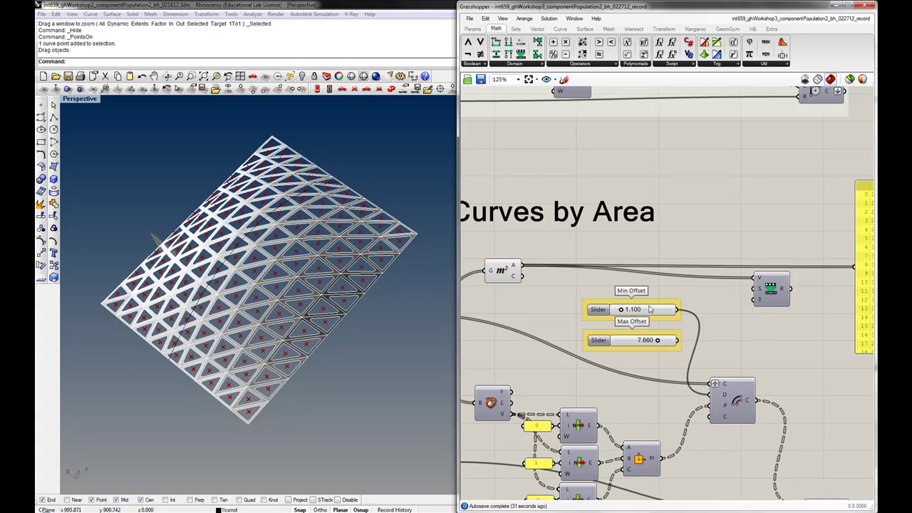
left_click_drag(776, 292, 798, 288)
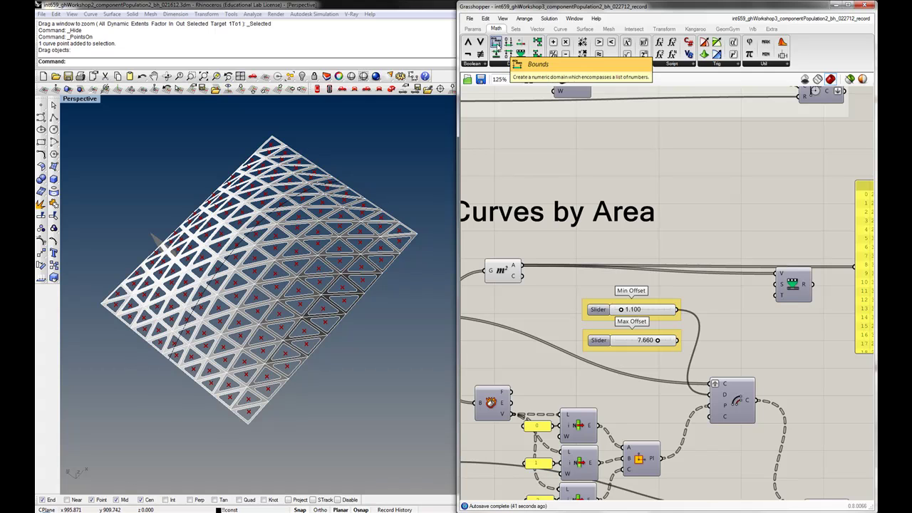
Add a Bounds component fed by the areas and use it as ReMap's source domain.
left_click_drag(496, 43, 660, 257)
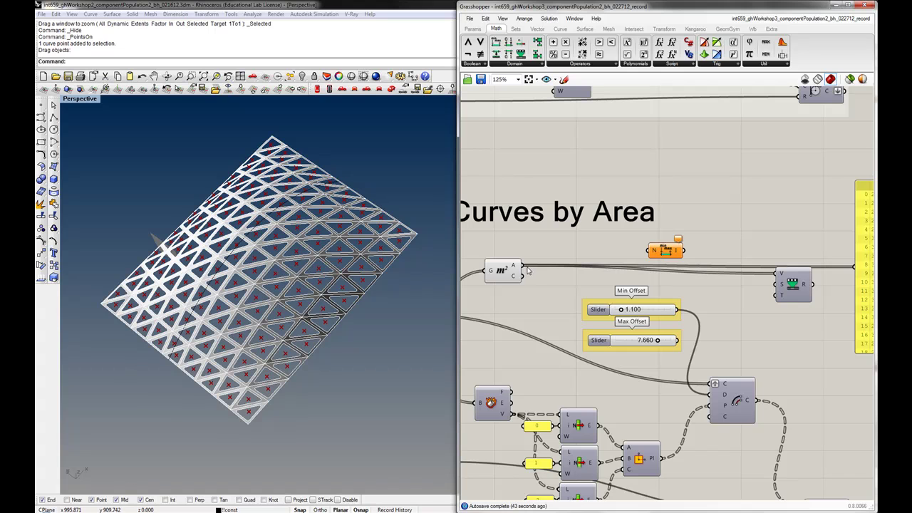
left_click_drag(524, 266, 650, 251)
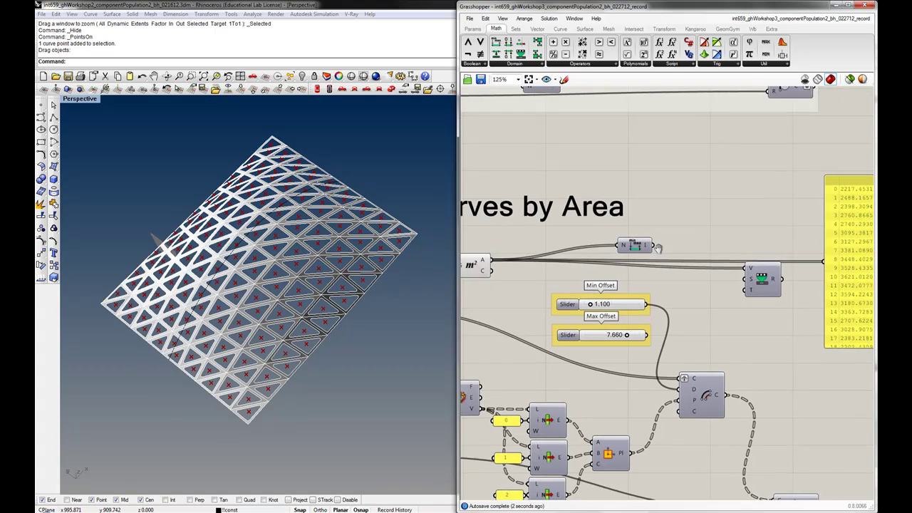
right_click_drag(679, 250, 639, 242)
left_click_drag(644, 243, 736, 277)
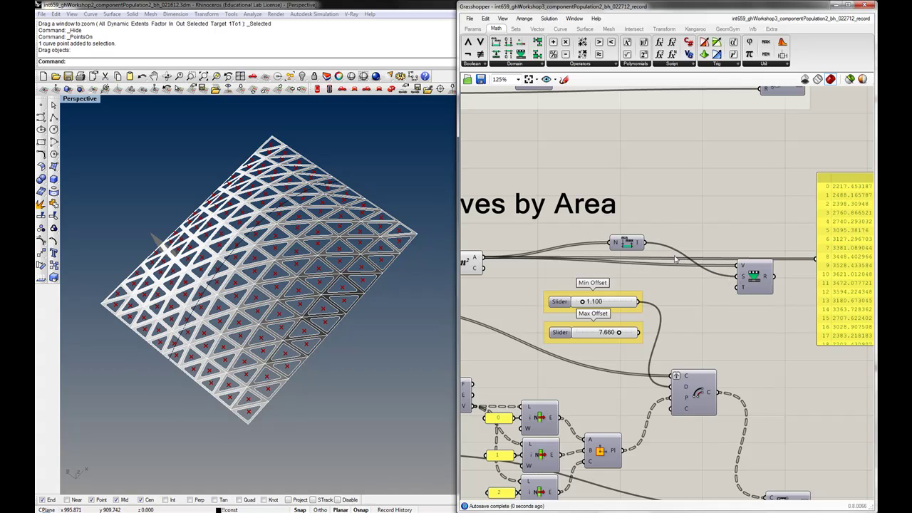
left_click_drag(627, 242, 709, 277)
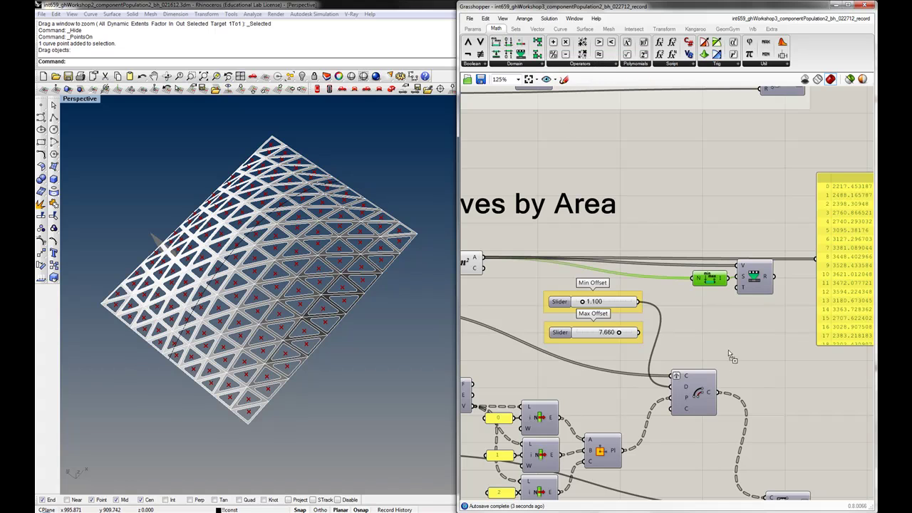
Build a Construct Domain from Min Offset and Max Offset as ReMap's target domain.
left_click_drag(508, 41, 722, 335)
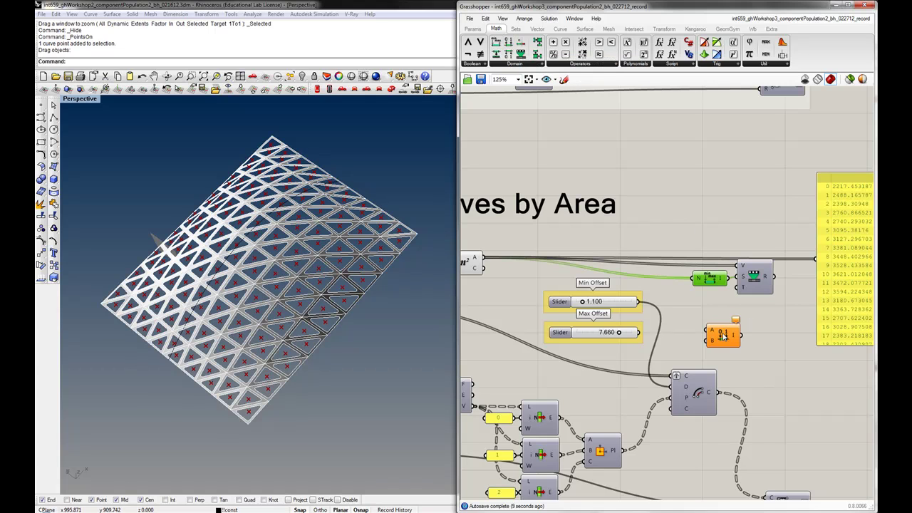
left_click_drag(723, 337, 715, 327)
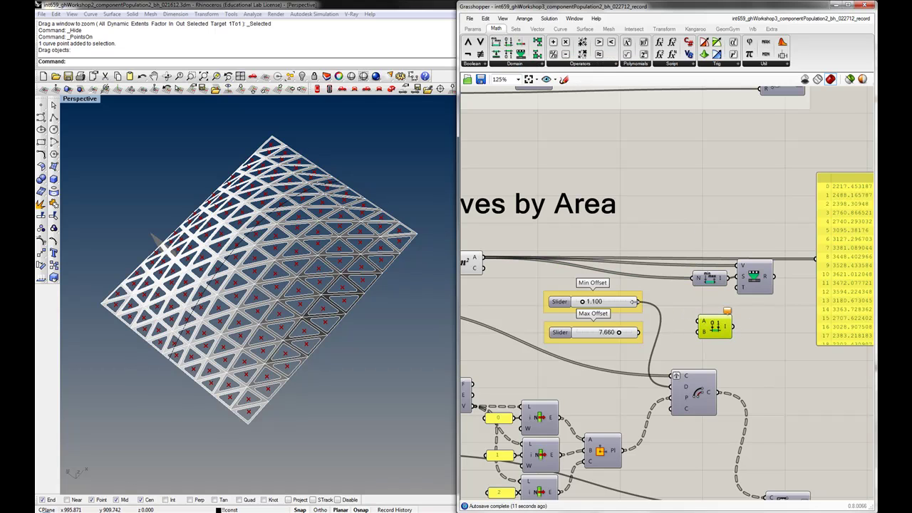
left_click_drag(636, 301, 700, 322)
mouse_move(639, 332)
left_mouse_down()
mouse_move(715, 330)
mouse_move(738, 287)
left_mouse_up()
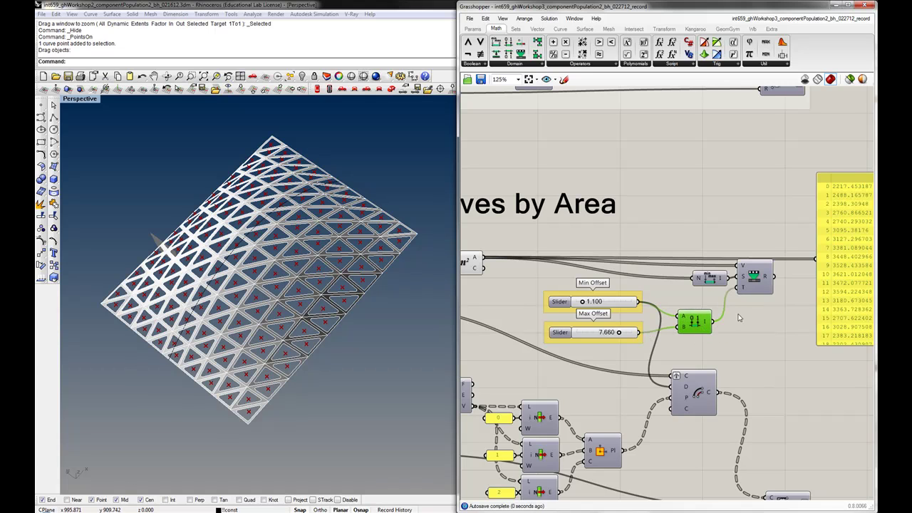
left_click_drag(699, 324, 717, 304)
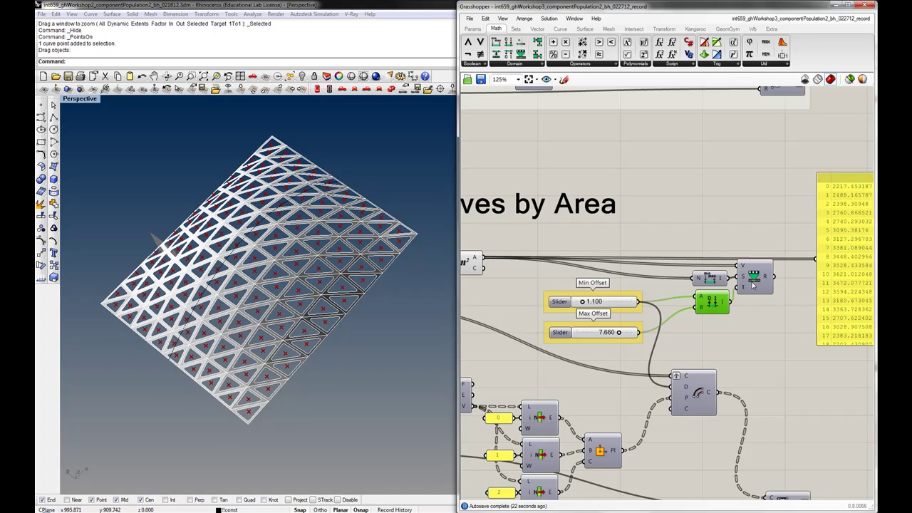
Rewire the yellow panel to list ReMap results instead of areas, and raise Min Offset to 1.2.
scroll(753, 276, "up", 1)
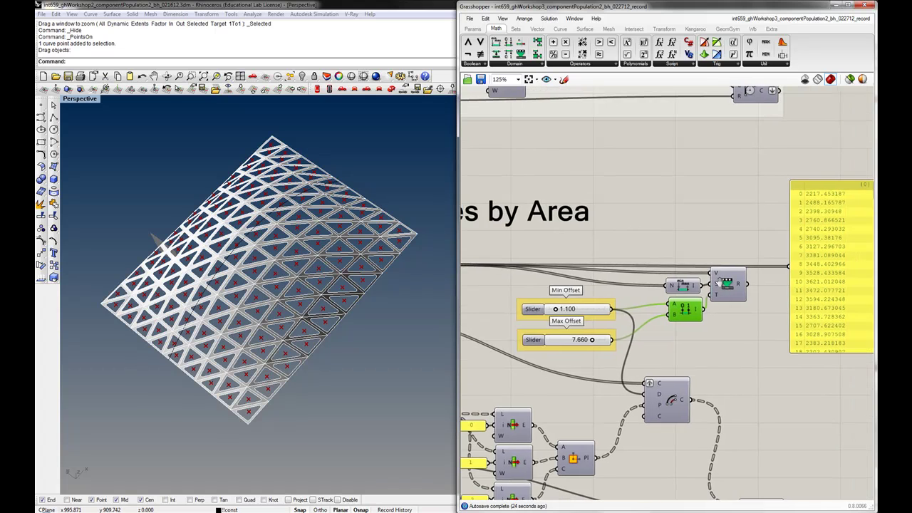
scroll(741, 277, "up", 2)
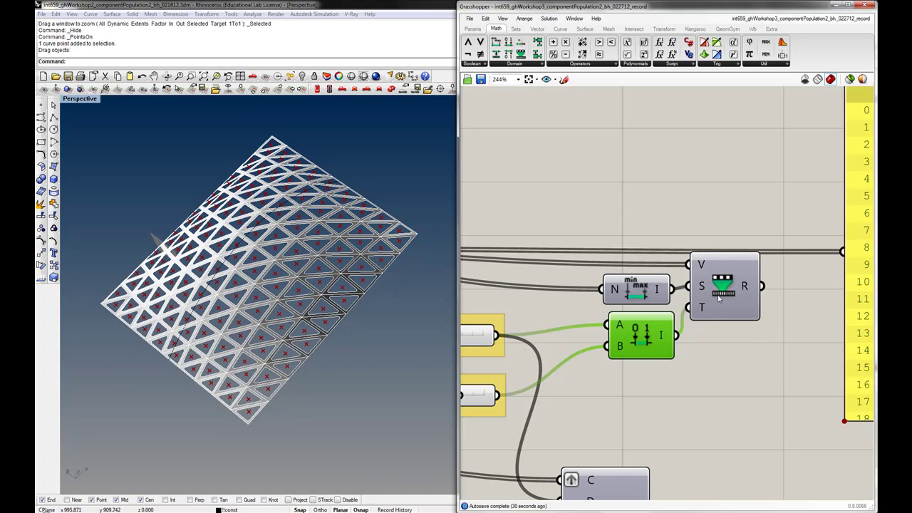
scroll(716, 303, "down", 3)
right_click_drag(705, 312, 696, 317)
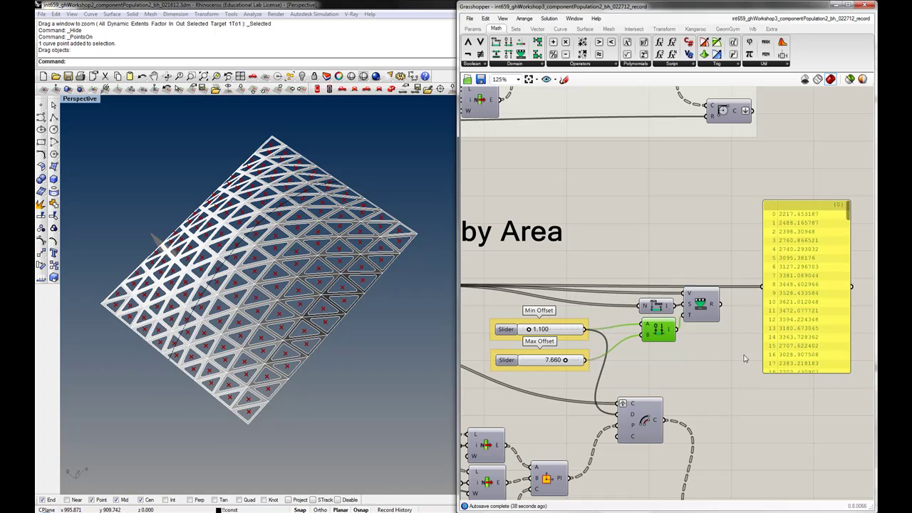
left_click(790, 352)
scroll(793, 324, "down", 3)
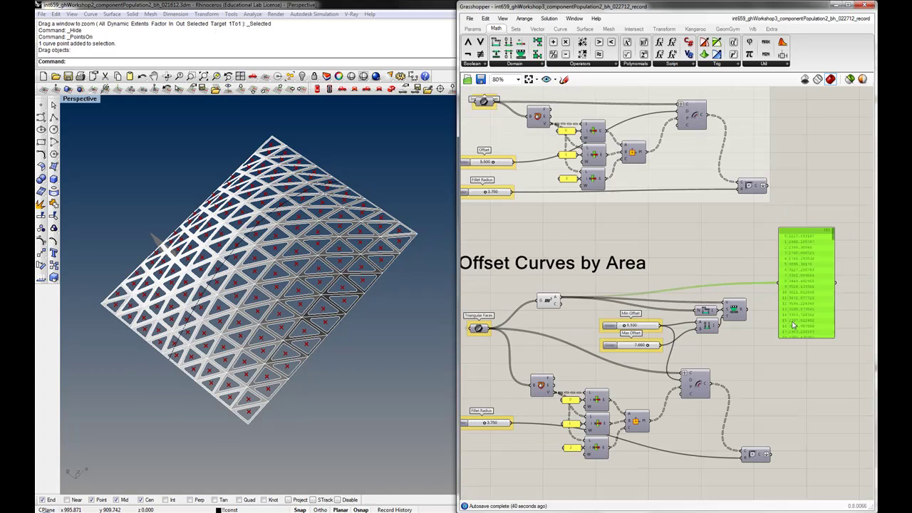
left_click_drag(745, 309, 778, 284)
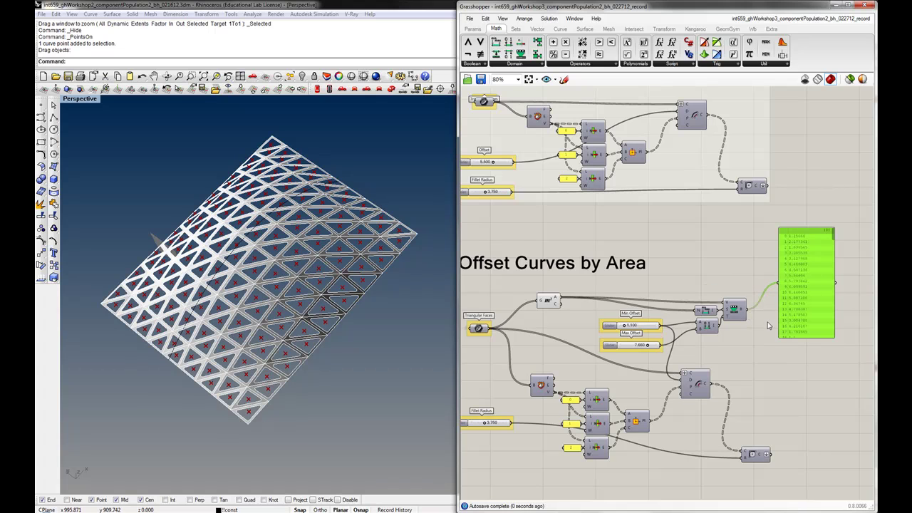
scroll(768, 325, "up", 2)
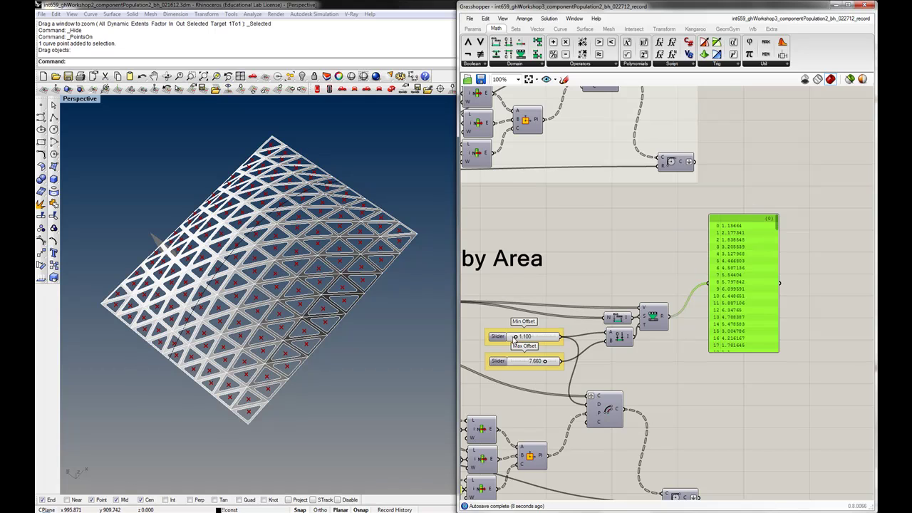
left_click_drag(515, 337, 517, 336)
scroll(715, 267, "down", 2)
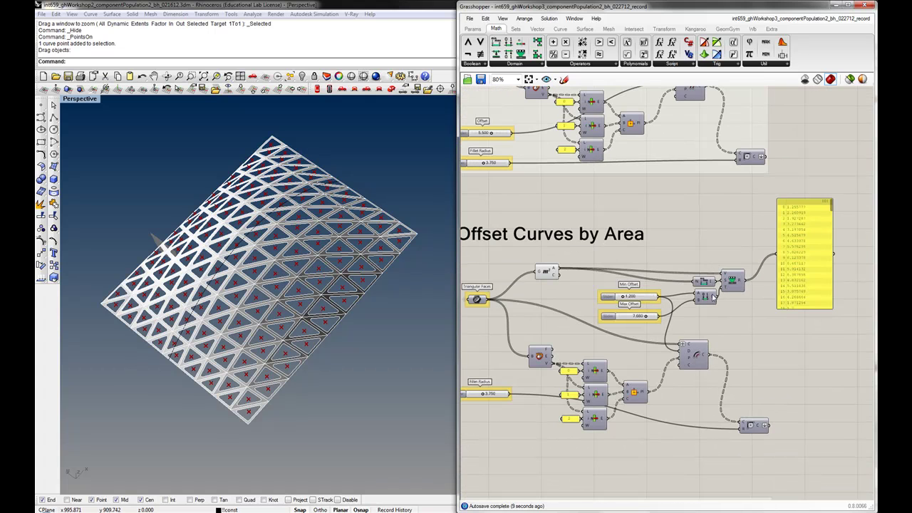
Feed the remapped values into the Offset Curve distance input and reposition the output component.
right_click_drag(735, 336, 713, 334)
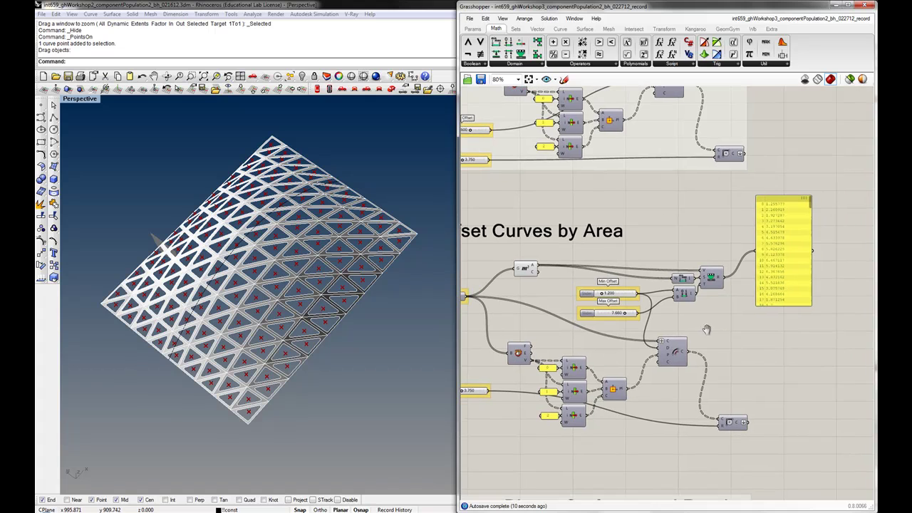
left_click(675, 356)
left_click_drag(676, 356, 678, 356)
left_click_drag(735, 423, 785, 415)
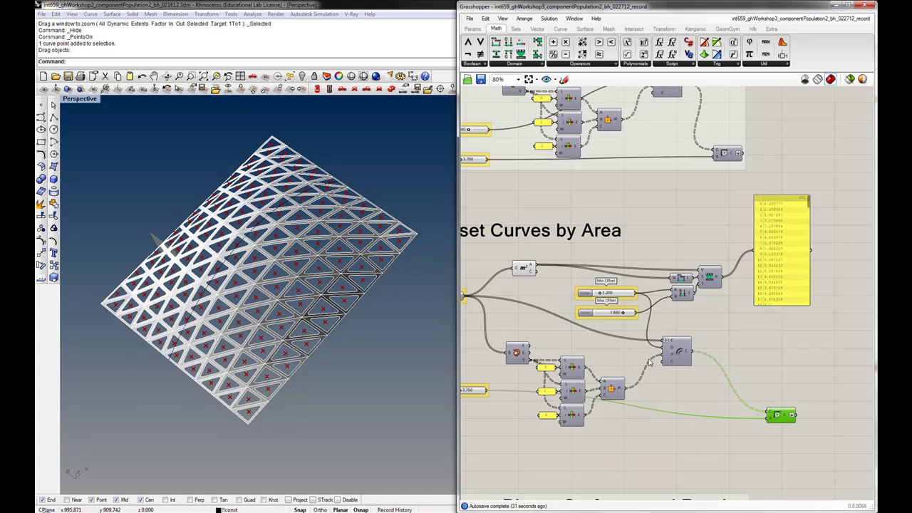
left_click_drag(721, 284, 666, 347)
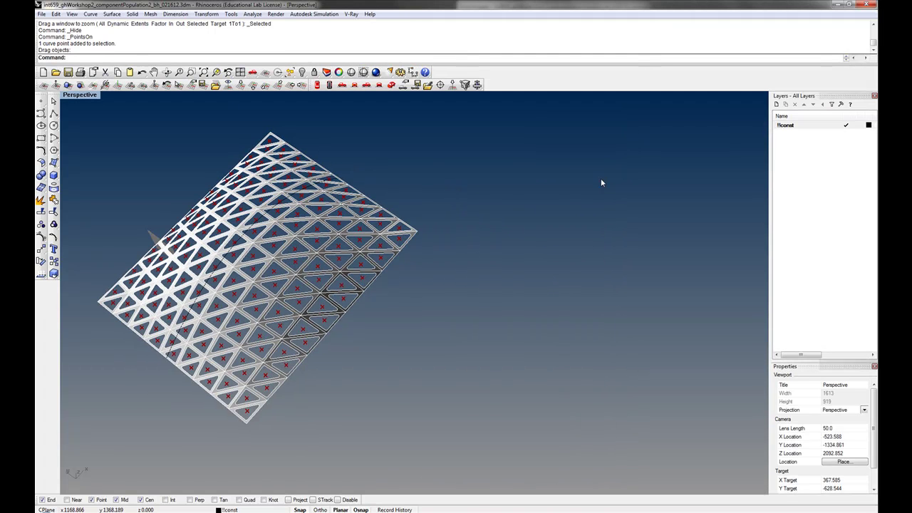
Reopen Grasshopper and graft the Offset Curve distance input so each opening gets its own offset.
right_click_drag(456, 265, 468, 263)
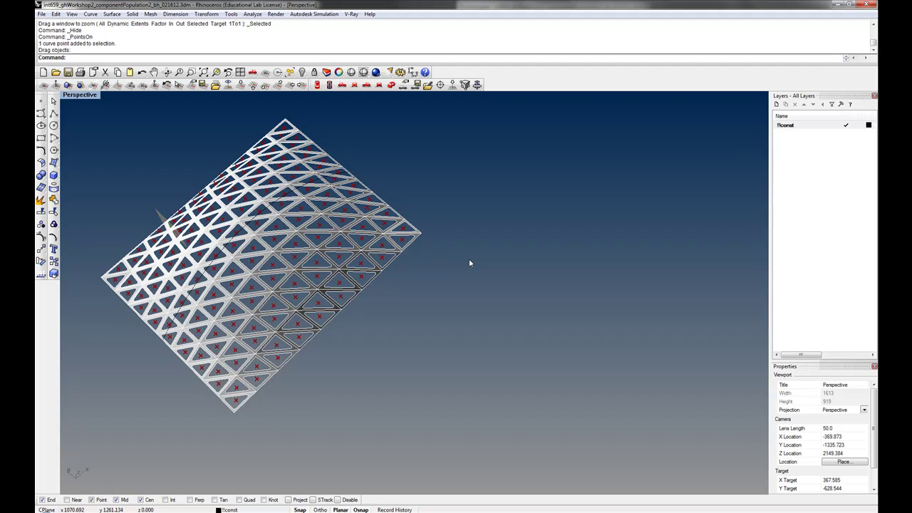
type("Gra")
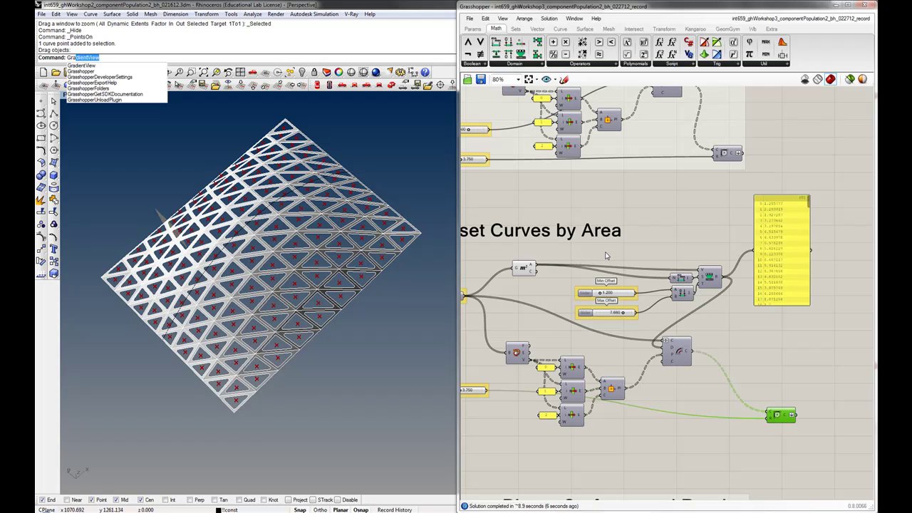
type("sshopper")
key("Return")
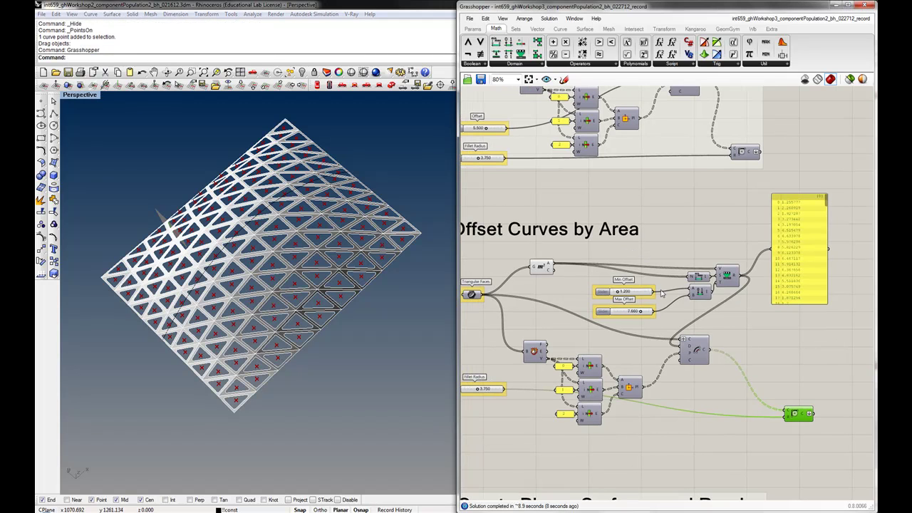
right_click(692, 351)
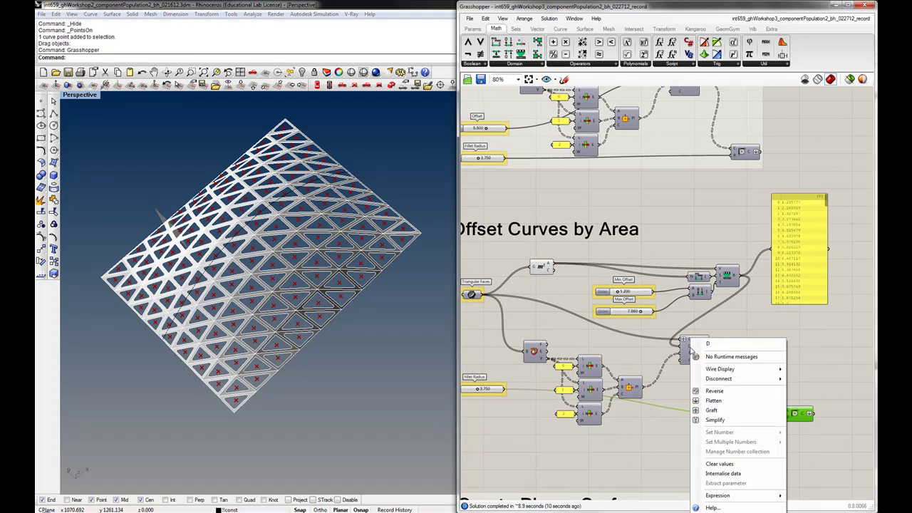
left_click(709, 411)
left_click(696, 358)
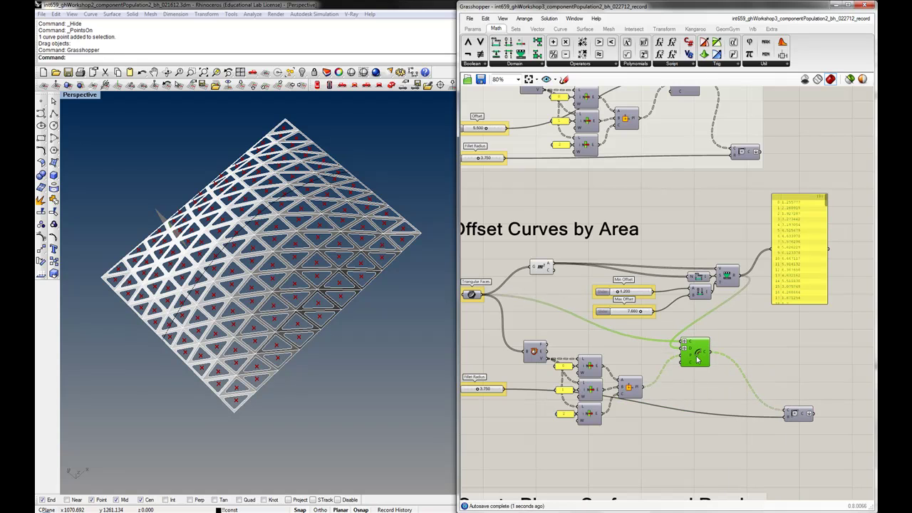
Delete the number panel and reframe the roof and the Offset Curves by Area group.
right_click_drag(647, 346, 577, 324)
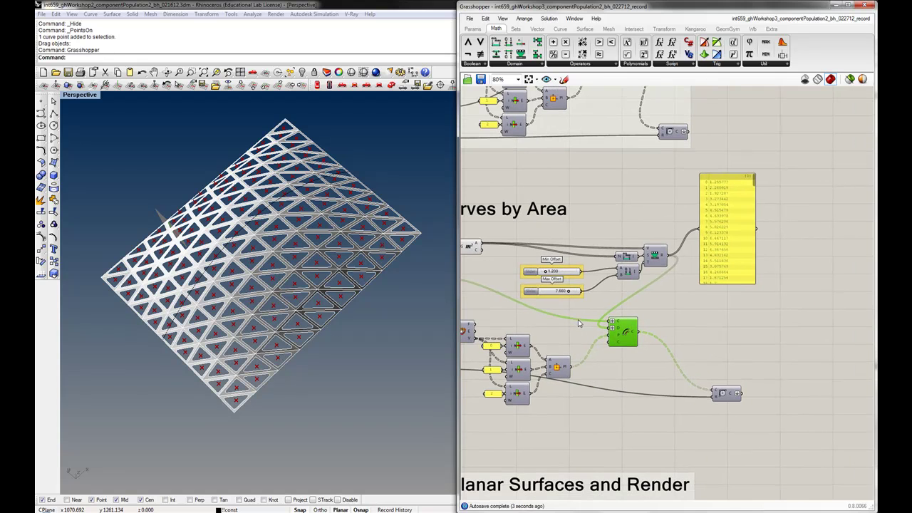
left_click(712, 255)
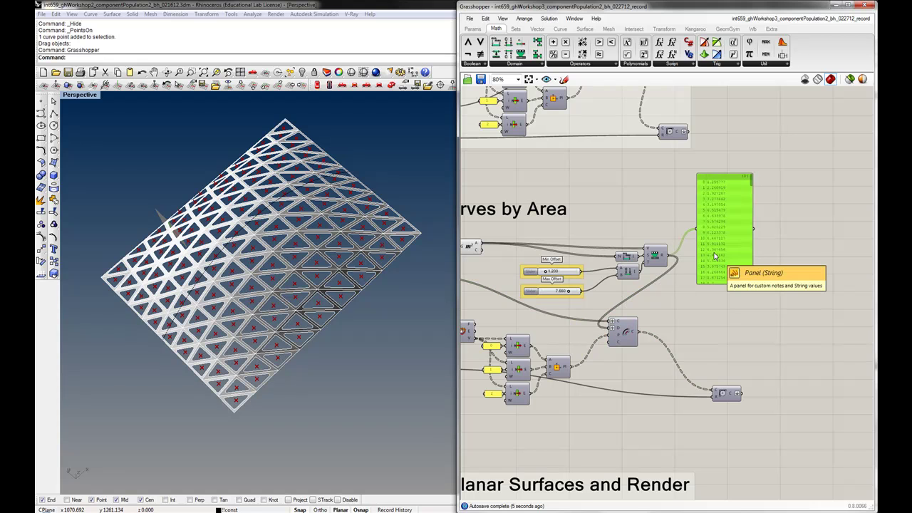
key("Delete")
right_click_drag(628, 305, 724, 280)
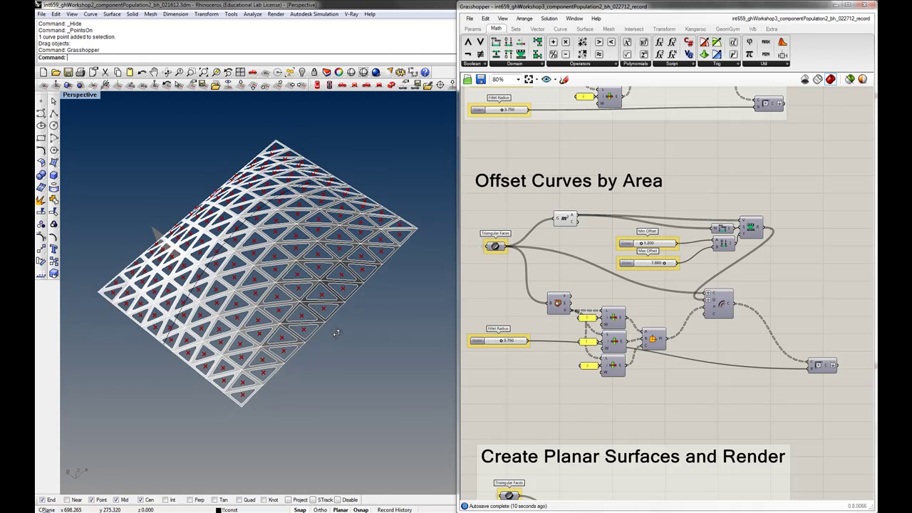
right_click_drag(183, 278, 340, 296)
scroll(340, 296, "down", 2)
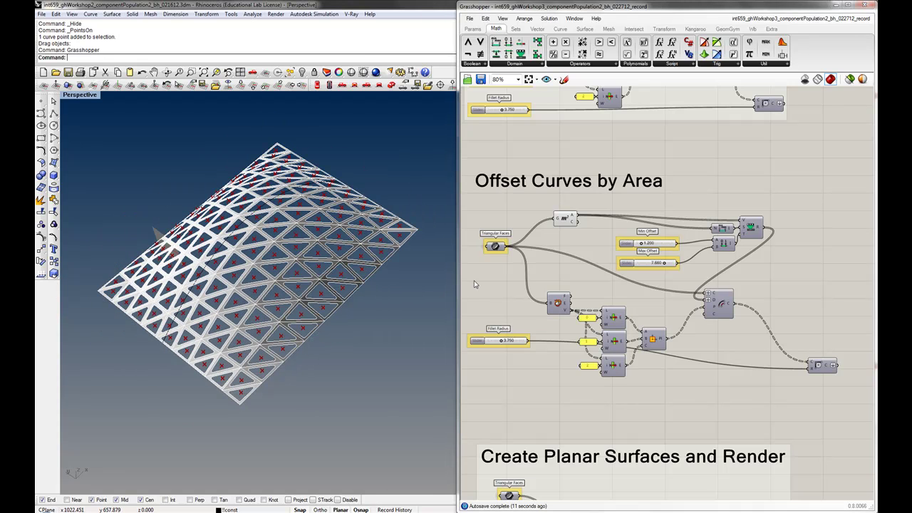
right_click_drag(538, 306, 574, 340)
Reposition the area offset output component and turn on its Preview.
scroll(574, 341, "down", 2)
right_click_drag(546, 261, 552, 352)
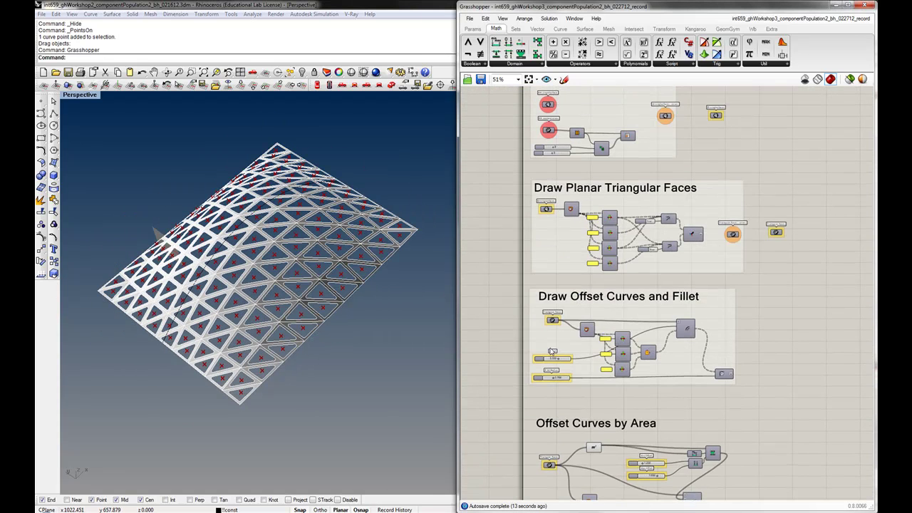
mouse_move(527, 249)
right_mouse_down()
mouse_move(527, 376)
mouse_move(521, 213)
right_mouse_up()
right_click_drag(762, 371, 766, 199)
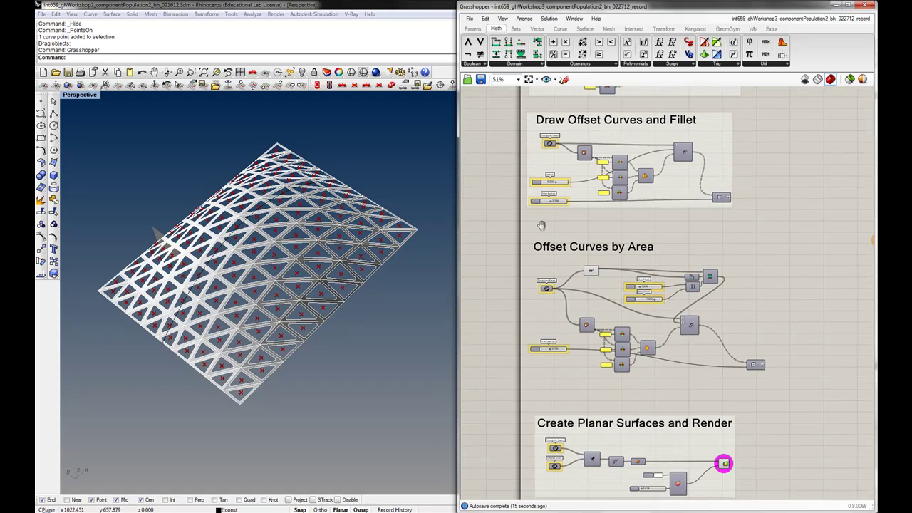
left_click_drag(757, 365, 722, 346)
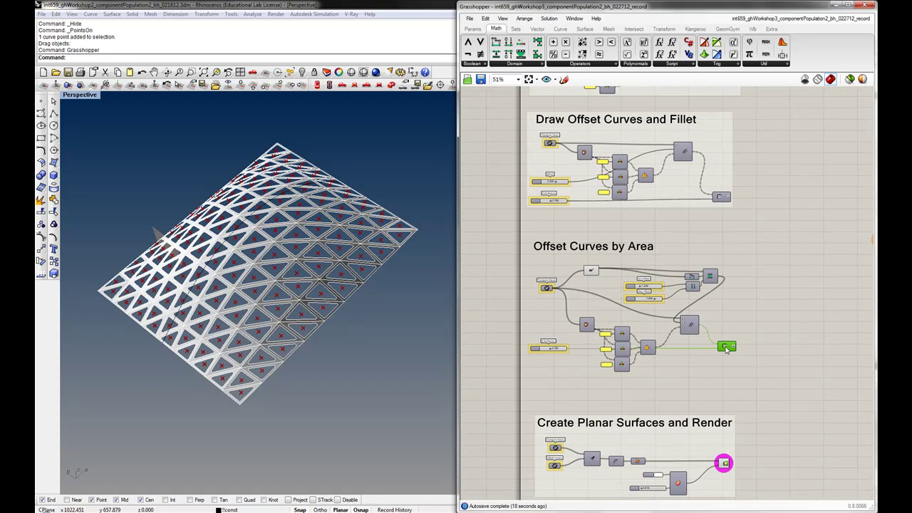
right_click_drag(714, 315, 705, 316)
scroll(805, 337, "up", 2)
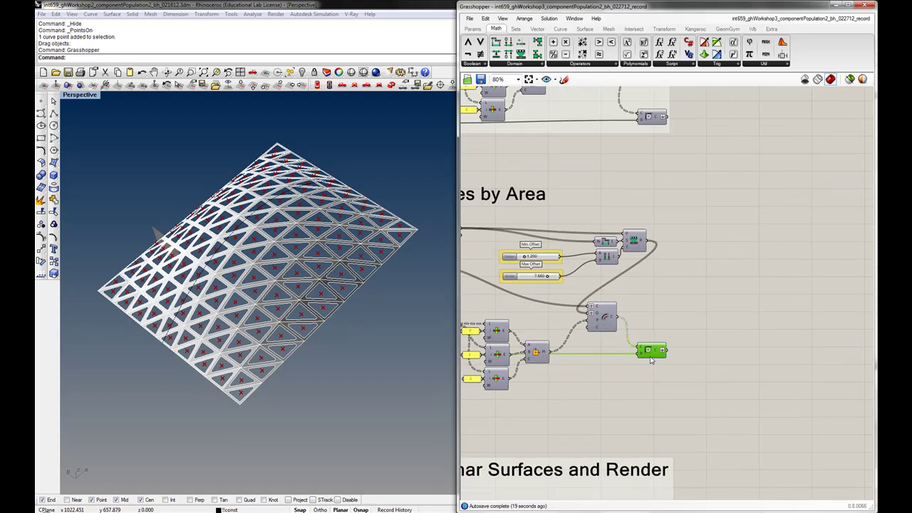
middle_click(651, 356)
left_click(670, 342)
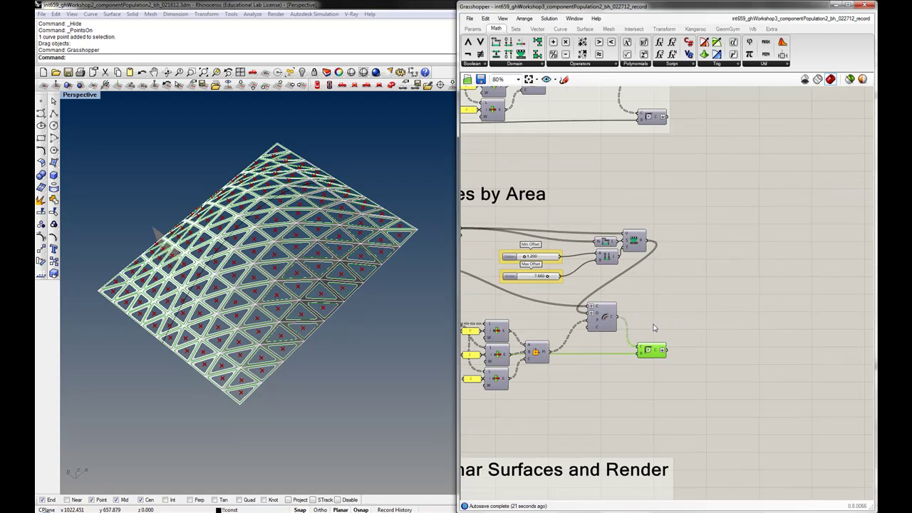
left_click(653, 327)
Inspect the render group and zoom into the roof panels to view the area-scaled curves.
scroll(621, 385, "down", 5)
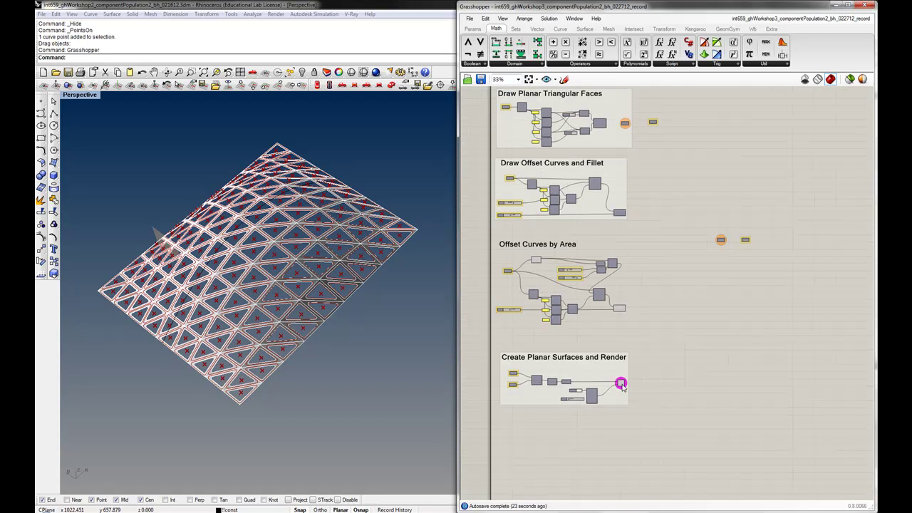
left_click(621, 385)
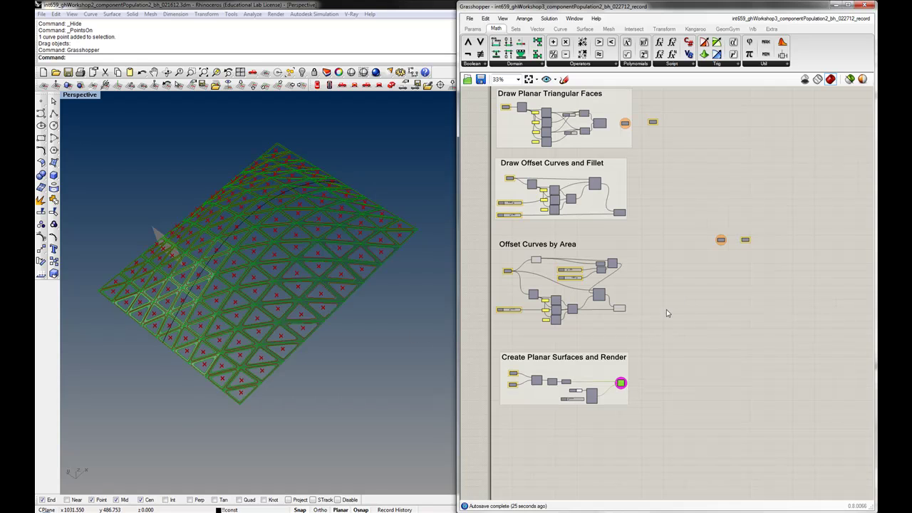
left_click_drag(657, 426, 470, 335)
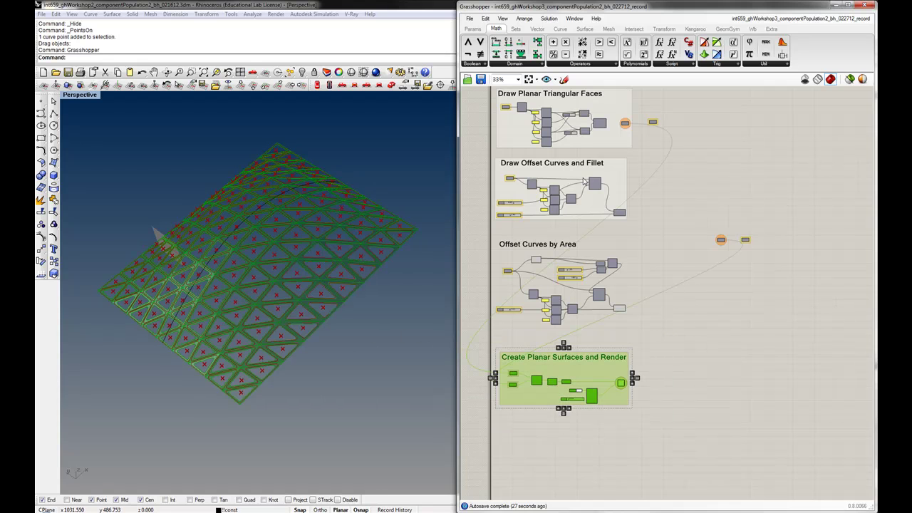
left_click_drag(710, 229, 797, 268)
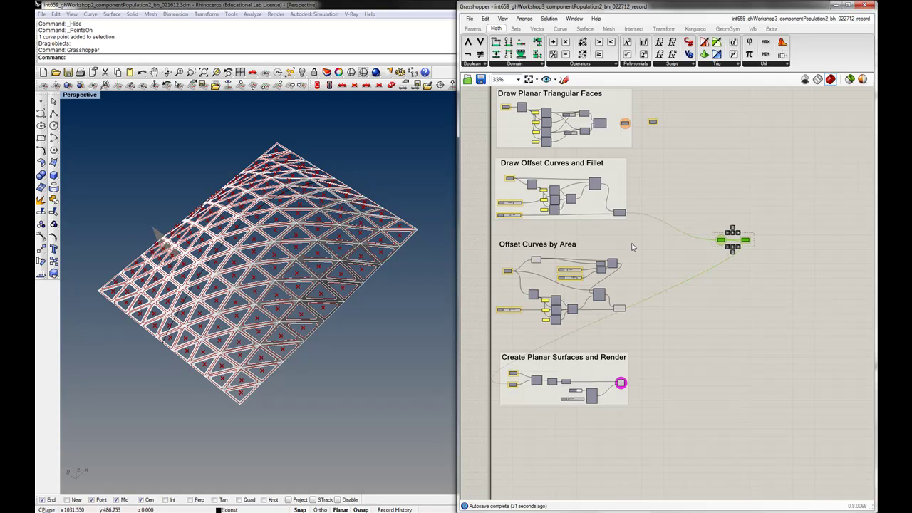
left_click(626, 274)
left_click(619, 308)
scroll(338, 304, "up", 3)
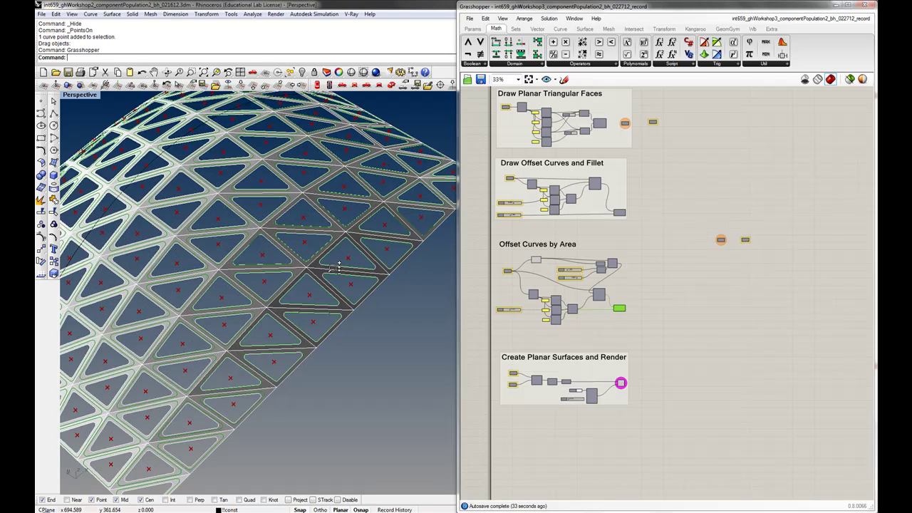
scroll(334, 285, "up", 3)
scroll(321, 250, "up", 2)
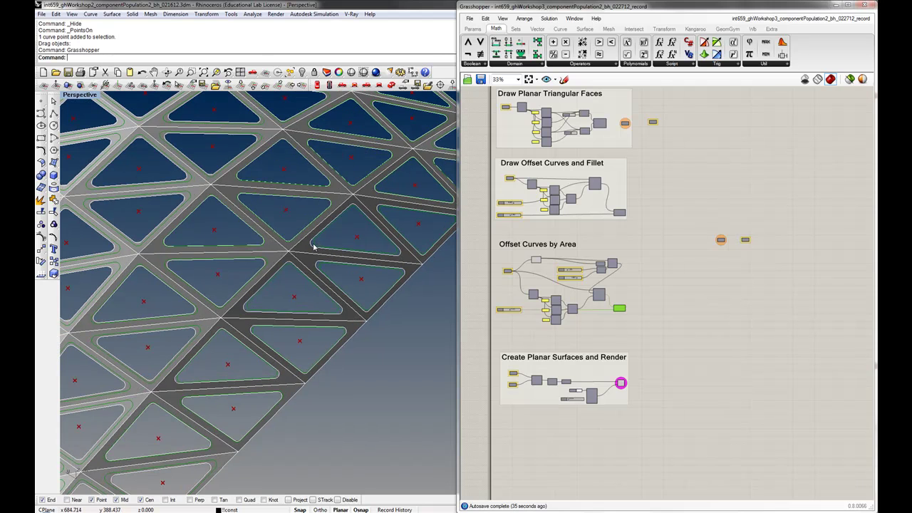
right_click_drag(320, 265, 321, 267)
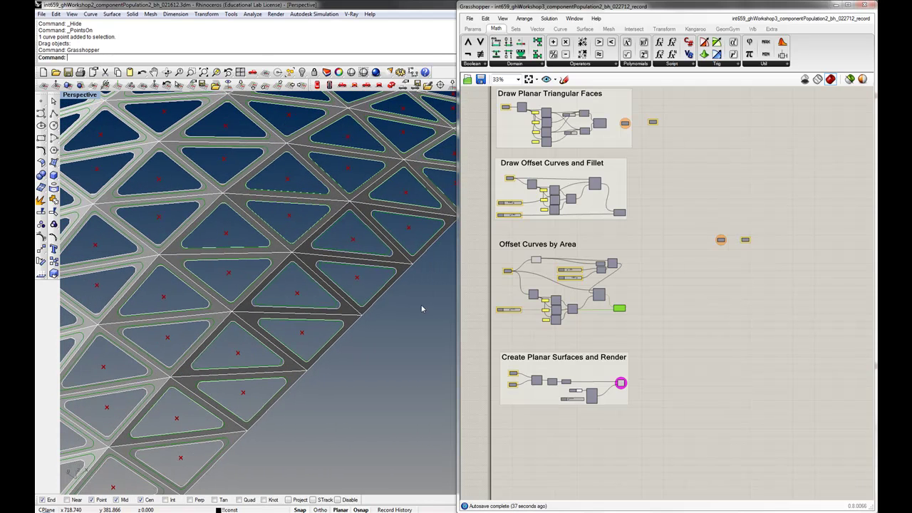
left_click(625, 317)
scroll(624, 315, "up", 3)
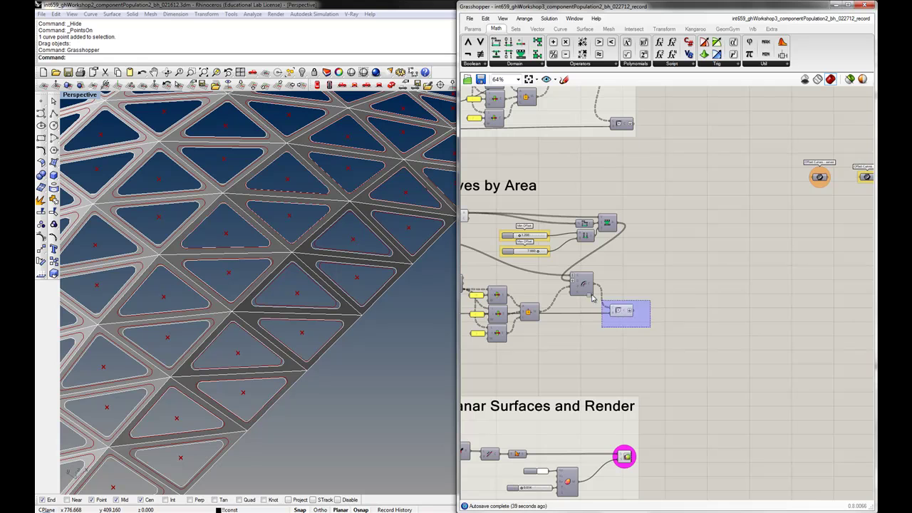
Move the area offset output up and connect it to the shared Offset Curves parameter.
mouse_move(648, 334)
left_mouse_down()
mouse_move(582, 279)
mouse_move(661, 255)
left_mouse_up()
left_click(662, 225)
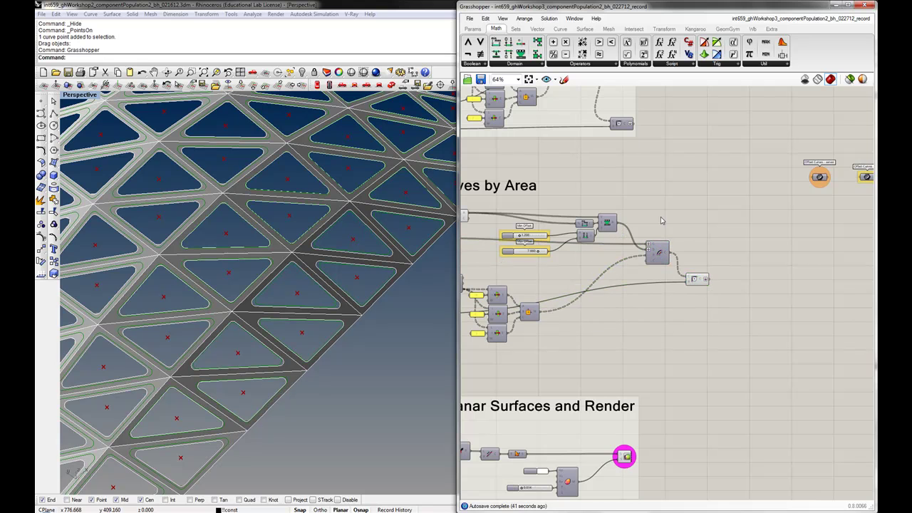
scroll(641, 228, "down", 3)
right_click_drag(586, 265, 602, 282)
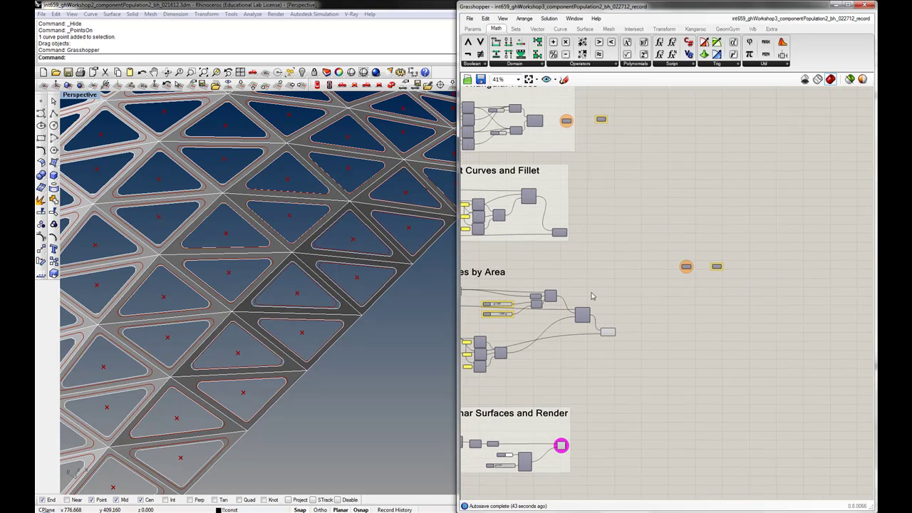
mouse_move(614, 332)
left_mouse_down()
mouse_move(651, 288)
mouse_move(686, 269)
left_mouse_up()
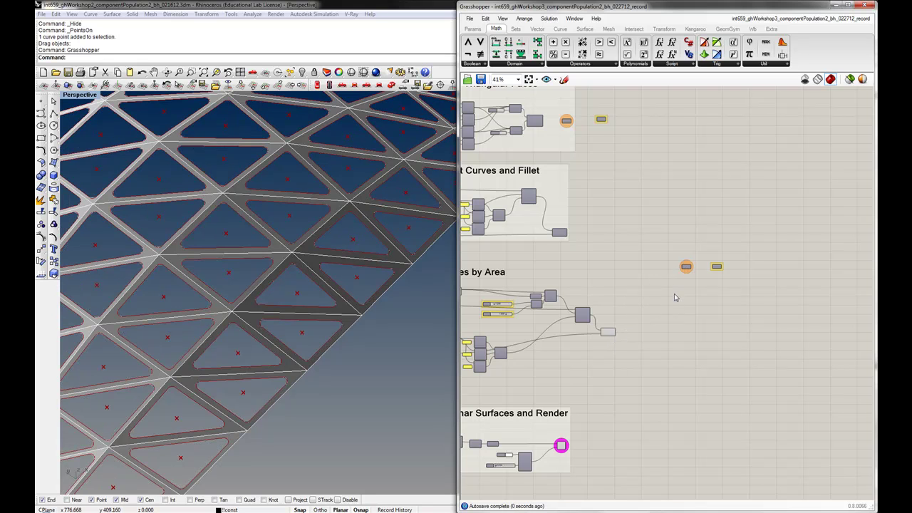
scroll(684, 271, "up", 3)
Wire the filleted offset curves into the shared curve parameter to compare results.
left_click(688, 266)
scroll(689, 274, "down", 2)
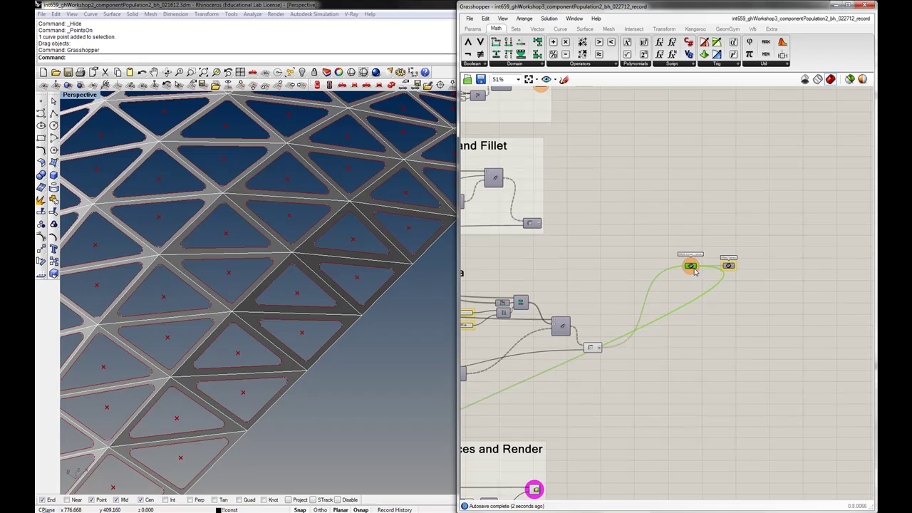
scroll(602, 317, "down", 3)
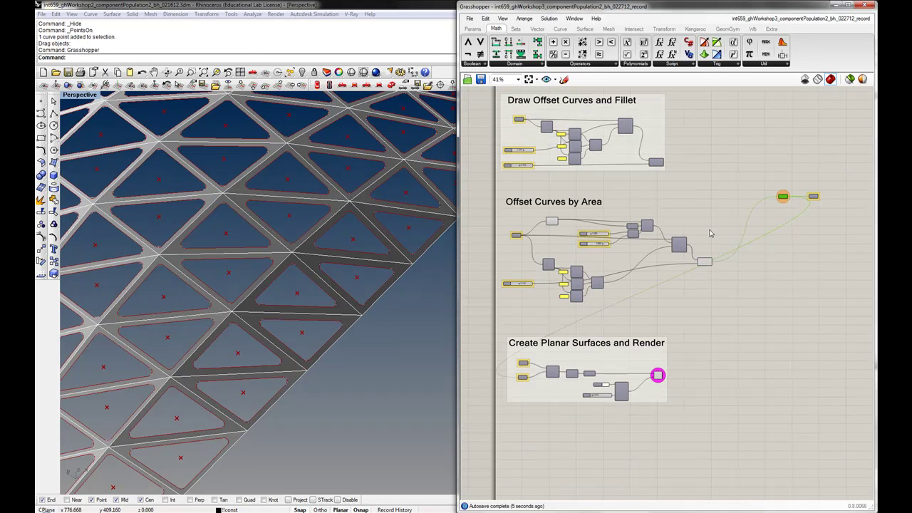
scroll(309, 275, "down", 3)
scroll(307, 284, "down", 3)
mouse_move(306, 285)
right_mouse_down()
mouse_move(294, 324)
mouse_move(242, 307)
right_mouse_up()
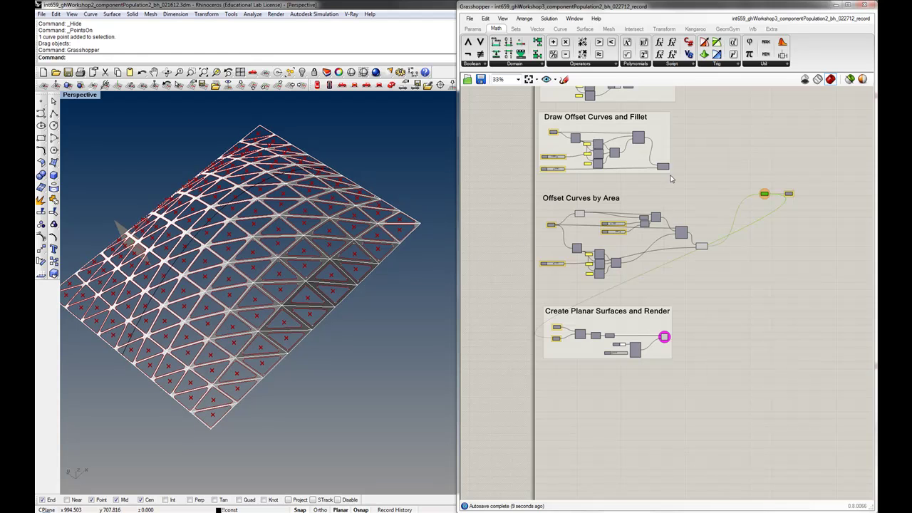
left_click(764, 196)
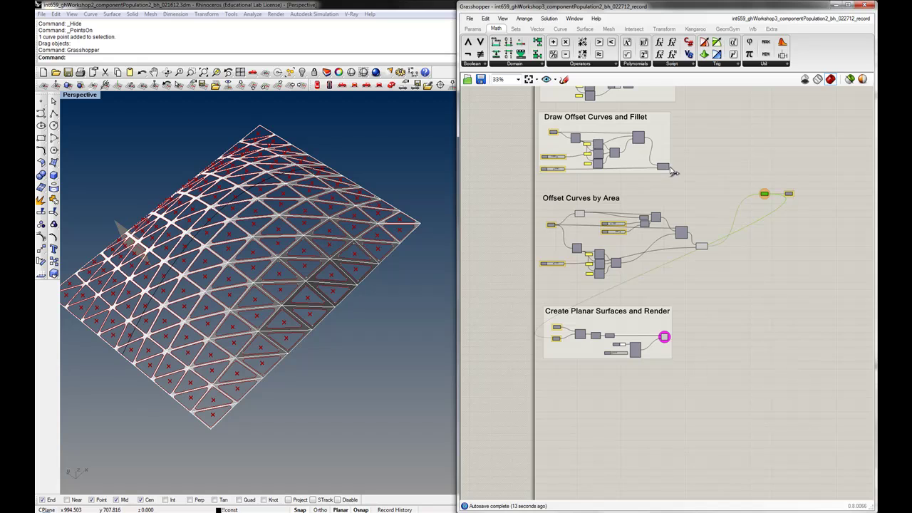
left_click_drag(670, 171, 764, 196)
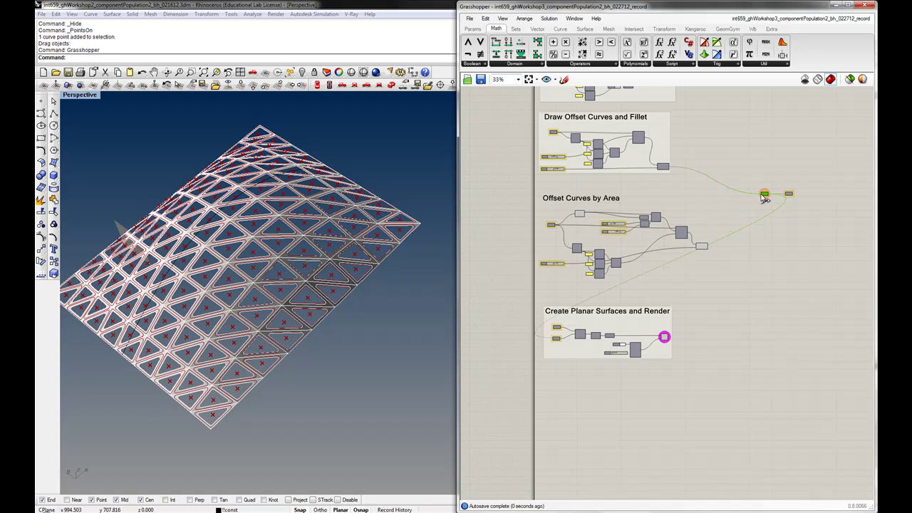
left_click(718, 203)
Toggle the area offset preview and reconnect the area-scaled offsets to the shared parameter.
left_click(699, 249)
middle_click(715, 232)
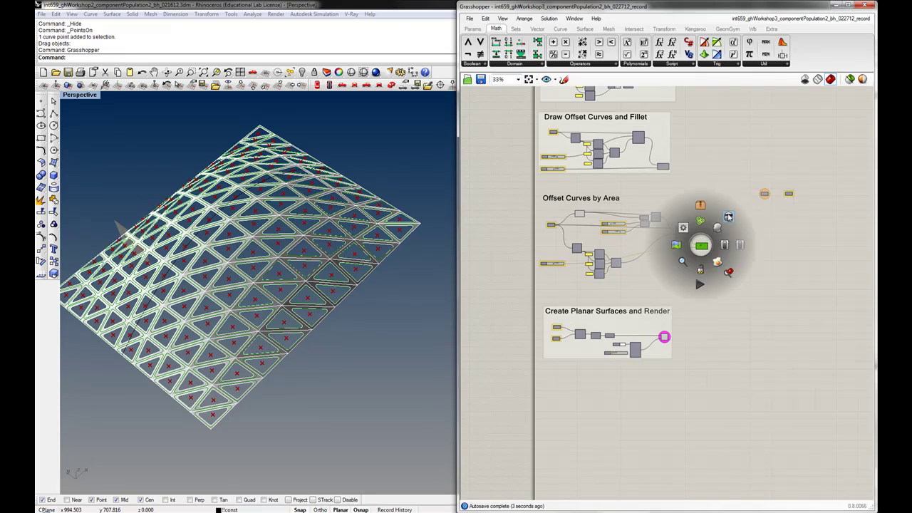
left_click(728, 221)
left_click_drag(710, 247, 764, 195)
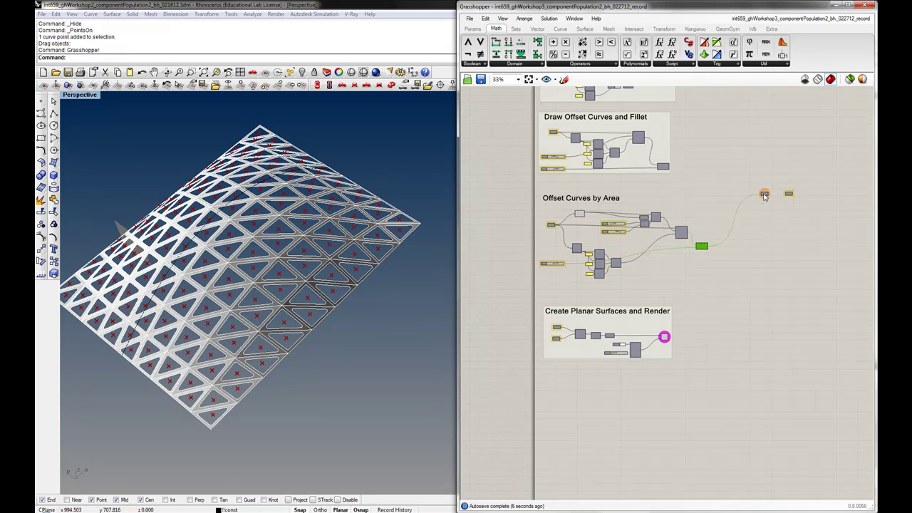
Turn off the Area component's preview to hide the red centre markers.
left_click(579, 213)
middle_click(580, 208)
left_click(603, 191)
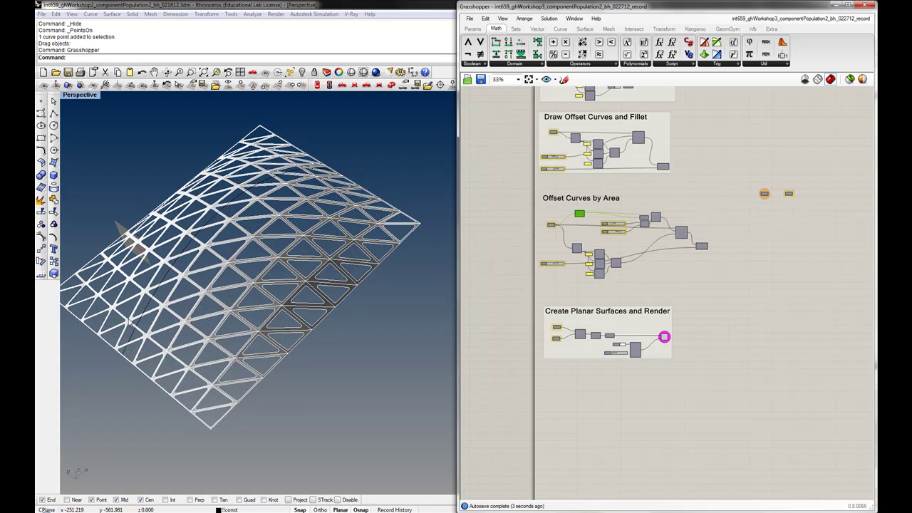
mouse_move(123, 320)
right_mouse_down("shift")
mouse_move(155, 325)
mouse_move(158, 335)
right_mouse_up("shift")
Adjust the two driving-surface arc parameters.
right_click_drag(530, 246, 541, 332)
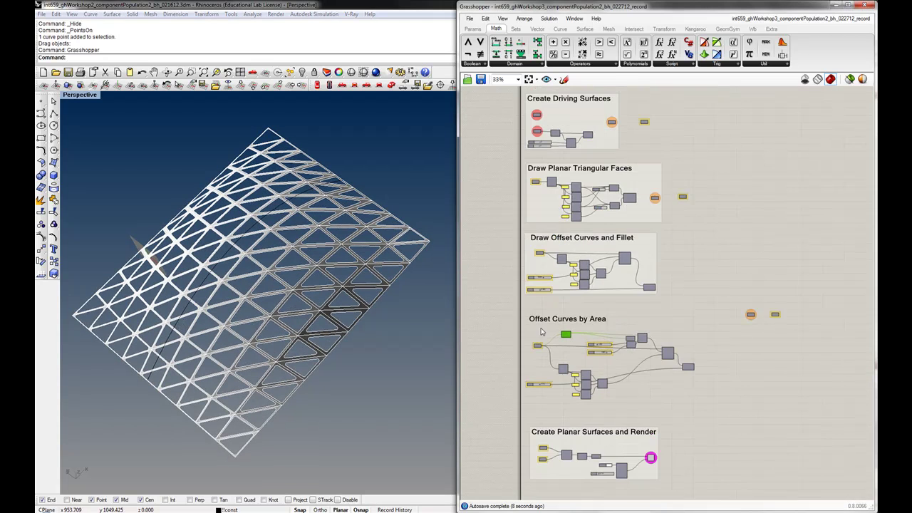
scroll(536, 189, "up", 4)
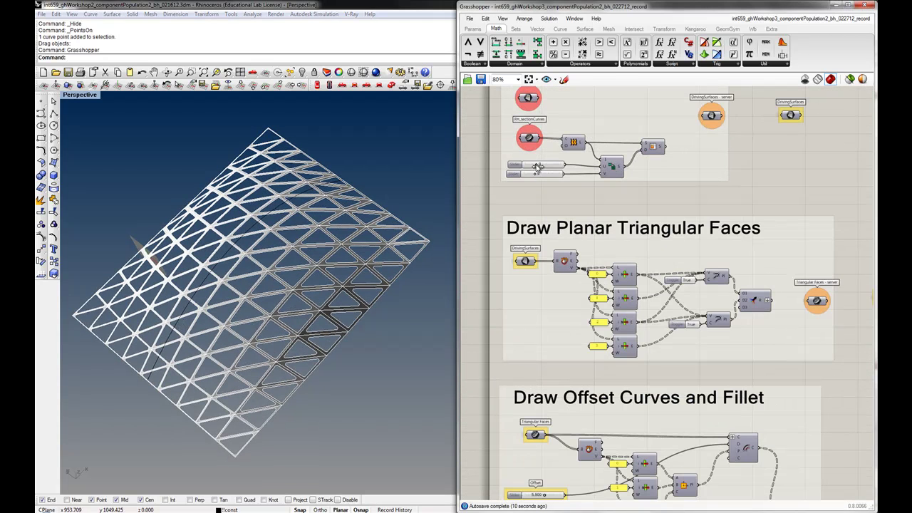
left_click_drag(537, 165, 543, 167)
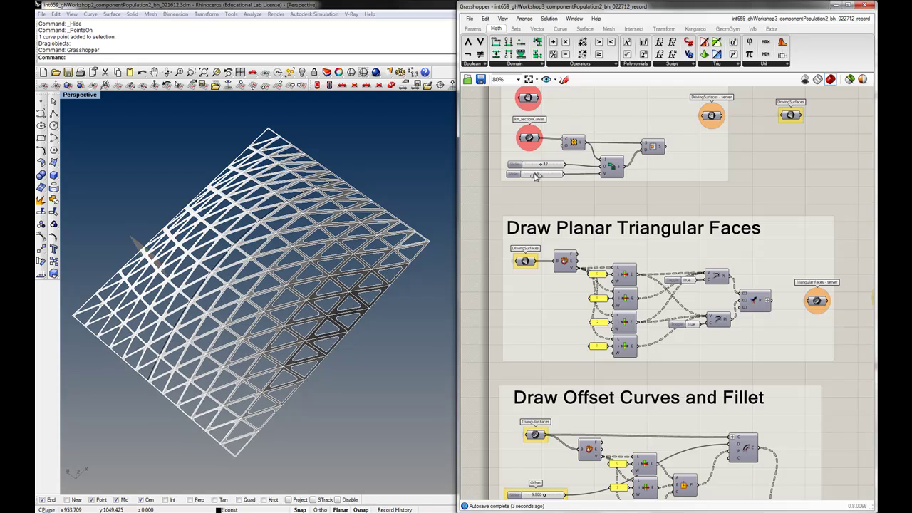
left_click_drag(539, 177, 535, 176)
Raise Max Offset to 7.740 and orbit the lattice to inspect the openings.
scroll(530, 278, "down", 2)
scroll(541, 275, "down", 3)
scroll(562, 264, "up", 3)
scroll(568, 263, "up", 3)
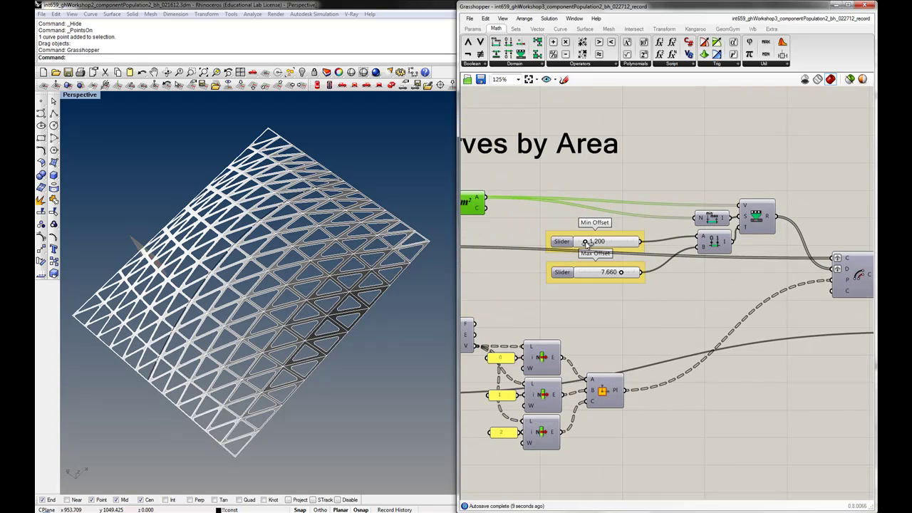
left_click_drag(621, 272, 646, 273)
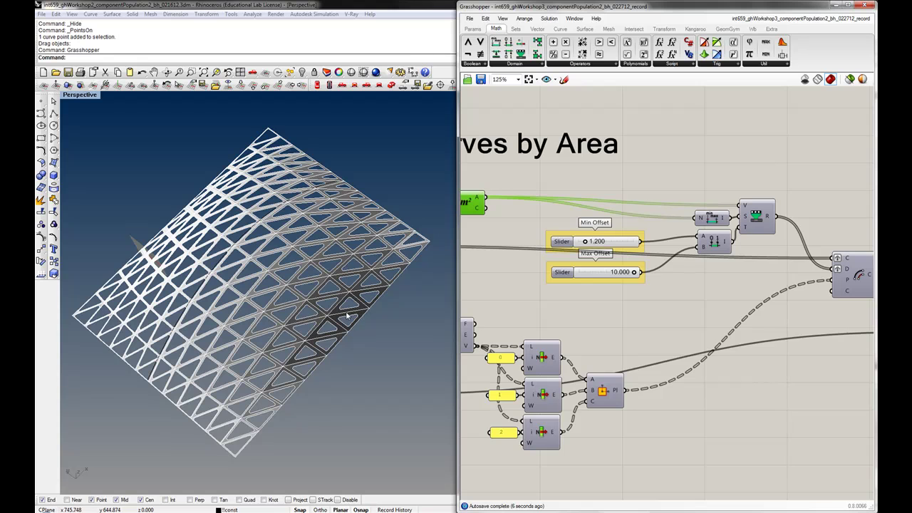
mouse_move(348, 317)
right_mouse_down()
mouse_move(344, 228)
mouse_move(318, 262)
right_mouse_up()
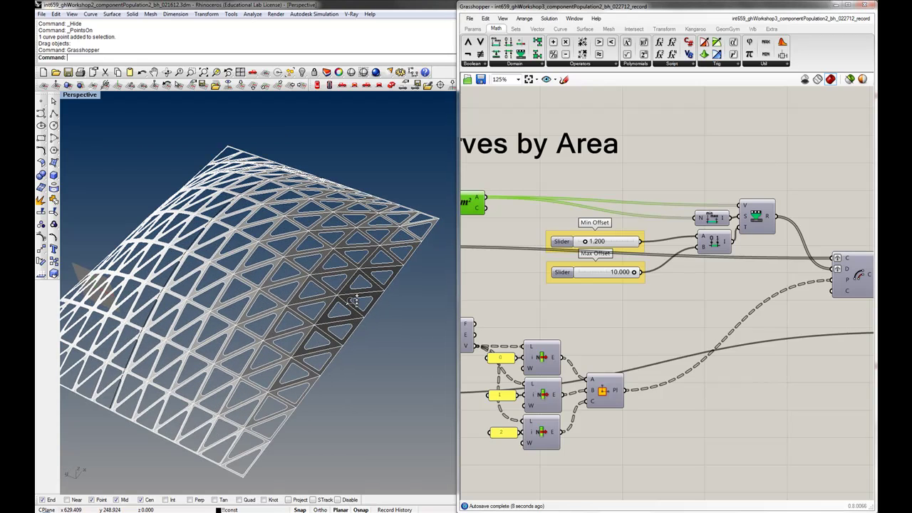
right_click_drag(349, 311, 358, 285)
mouse_move(238, 468)
right_mouse_down()
mouse_move(258, 332)
mouse_move(261, 358)
right_mouse_up()
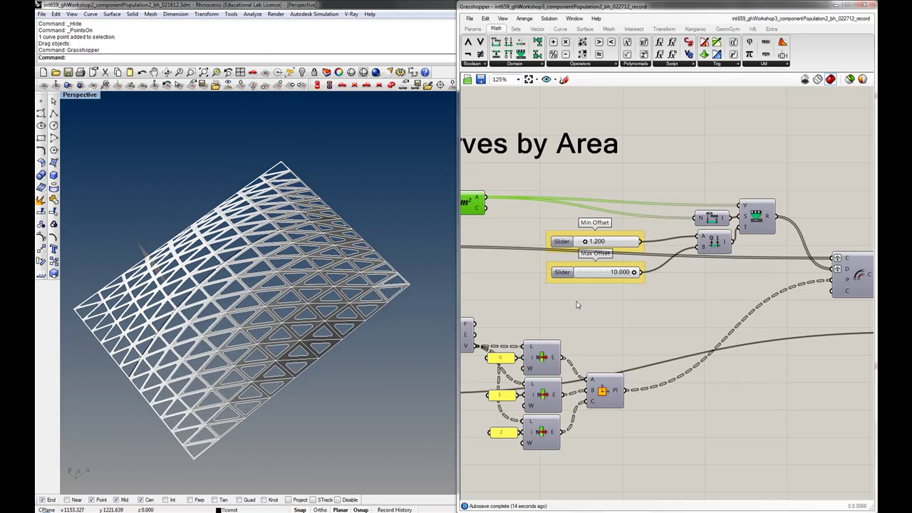
scroll(534, 278, "down", 2)
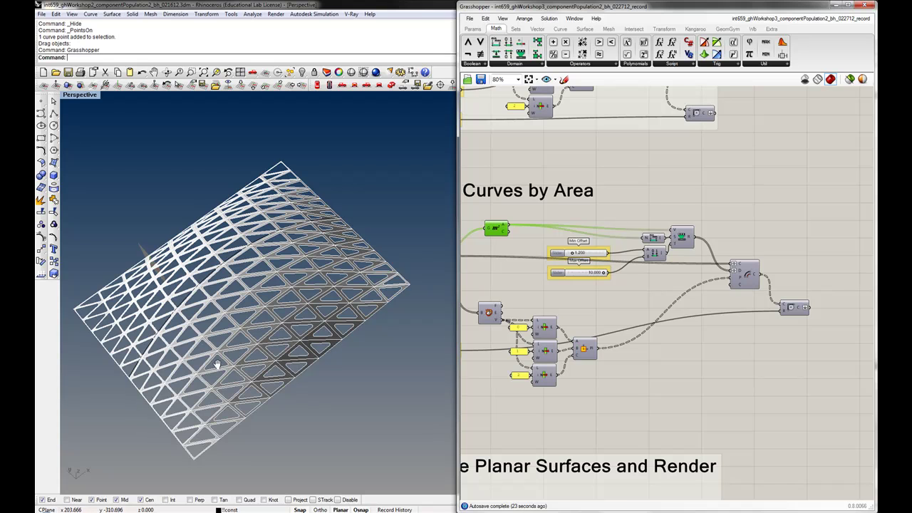
mouse_move(218, 360)
right_mouse_down()
mouse_move(218, 373)
mouse_move(239, 347)
right_mouse_up()
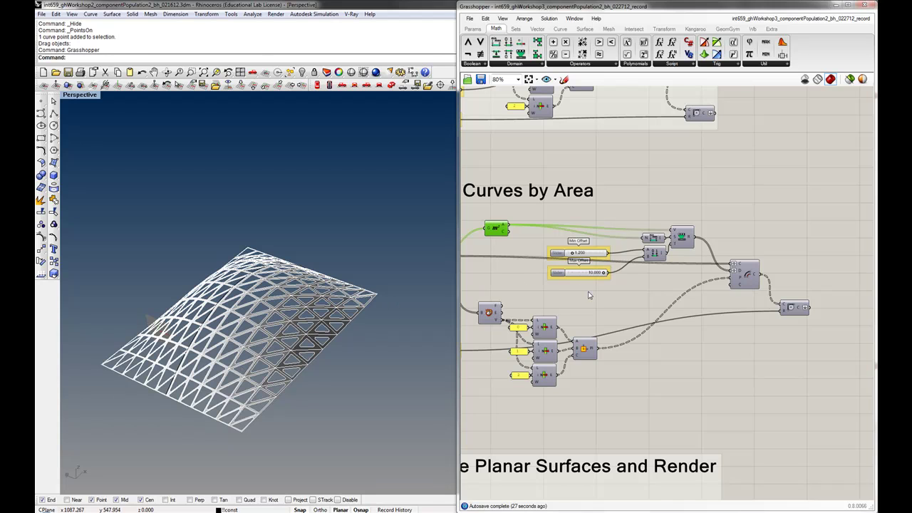
Set Min Offset to 0.880 and orbit to check the updated triangular openings.
right_click_drag(590, 295, 593, 306)
scroll(578, 273, "up", 3)
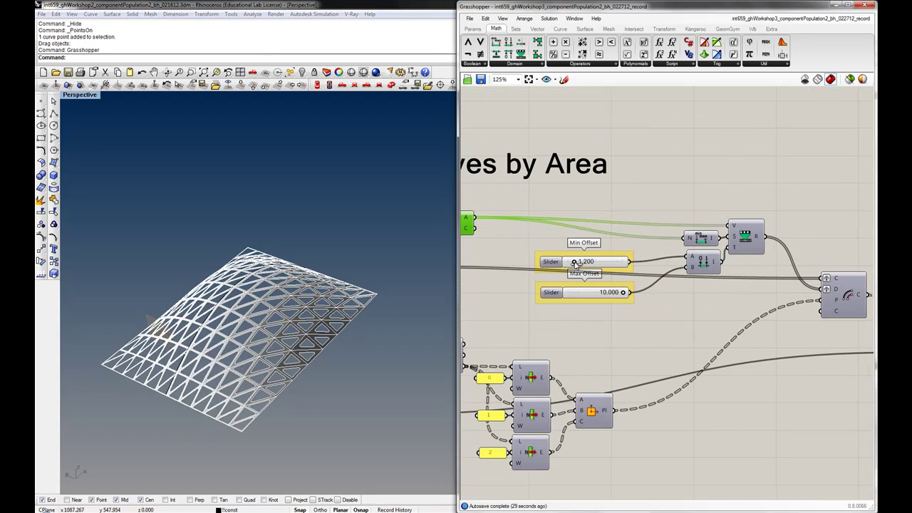
left_click_drag(576, 263, 584, 264)
left_click_drag(581, 262, 511, 257)
right_click_drag(408, 317, 259, 313)
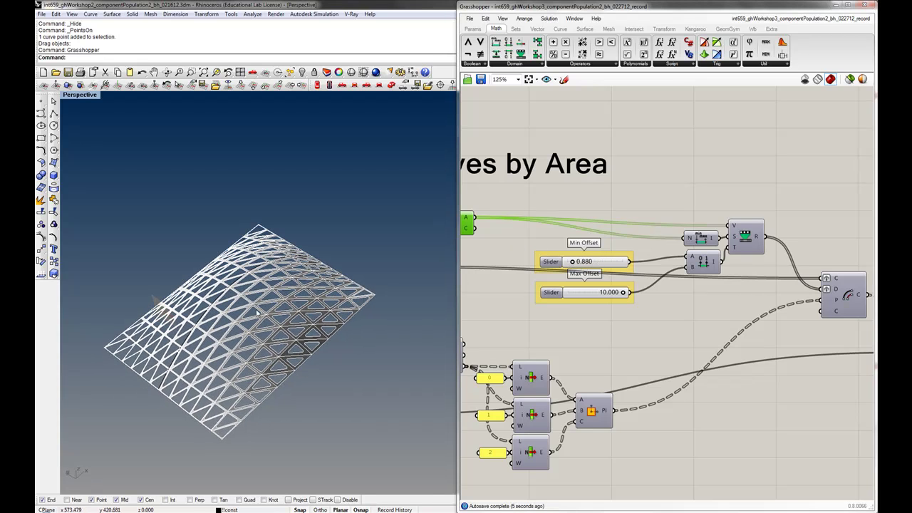
right_click_drag(251, 355, 264, 336)
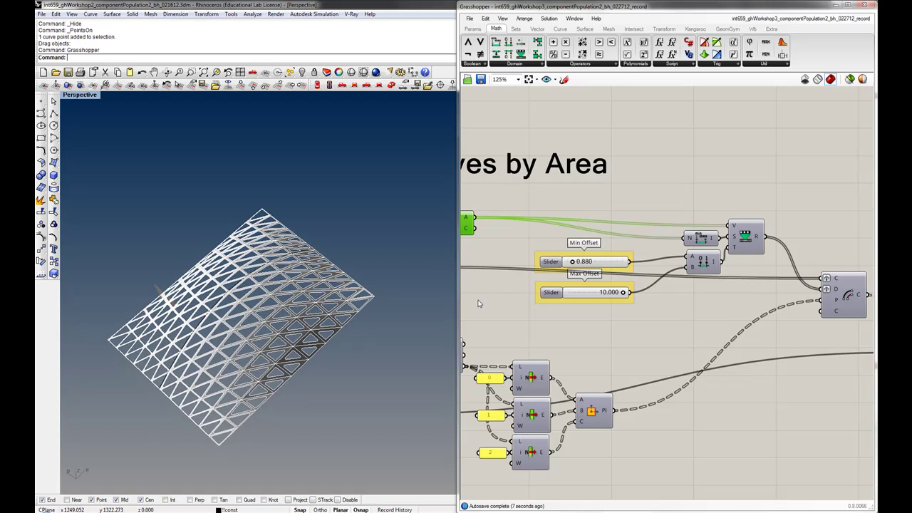
scroll(609, 324, "down", 4)
Move the Offset Curves by Area sliders left and line the curve input up beside them.
right_click_drag(604, 354, 620, 325)
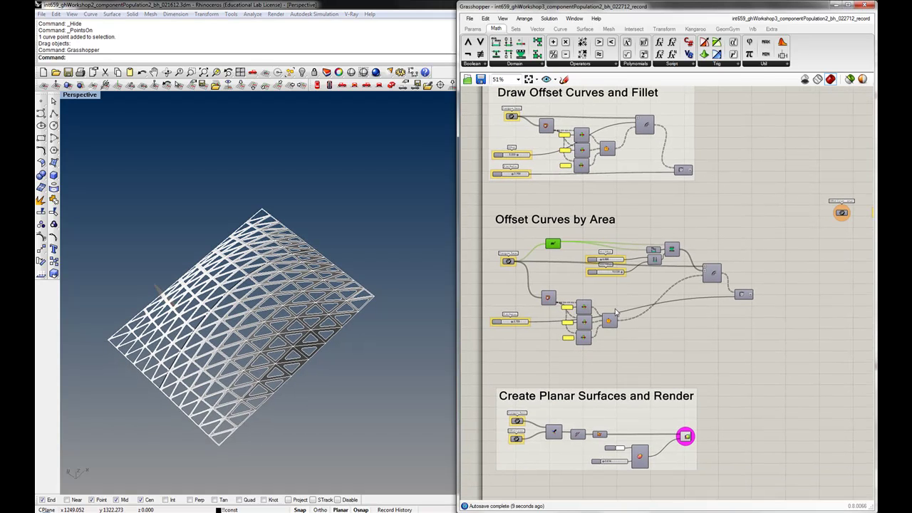
left_click_drag(540, 334, 526, 320)
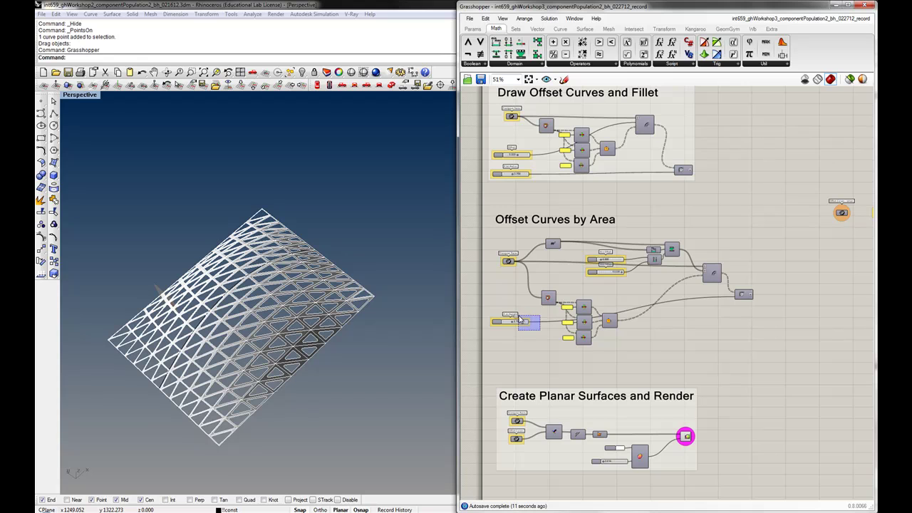
mouse_move(604, 285)
left_mouse_down()
mouse_move(590, 263)
mouse_move(496, 291)
left_mouse_up()
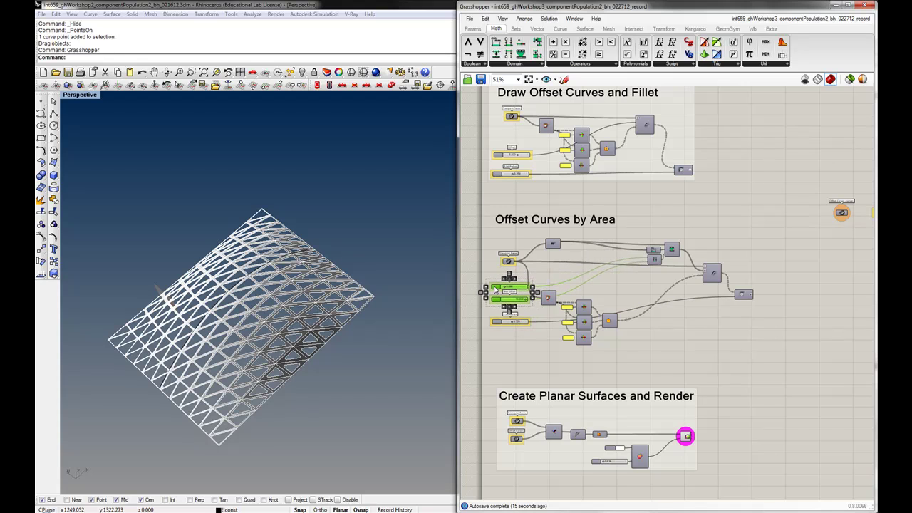
left_click(562, 283)
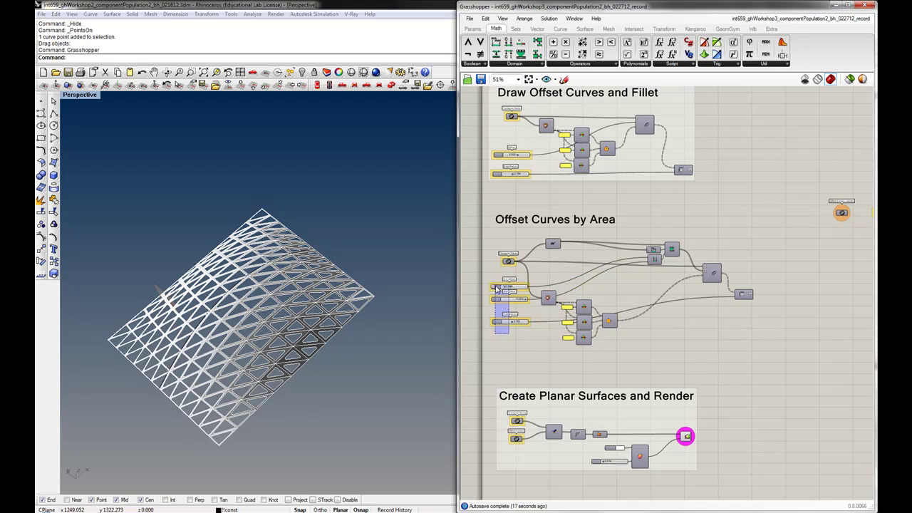
mouse_move(528, 342)
left_mouse_down()
mouse_move(489, 281)
mouse_move(458, 299)
left_mouse_up()
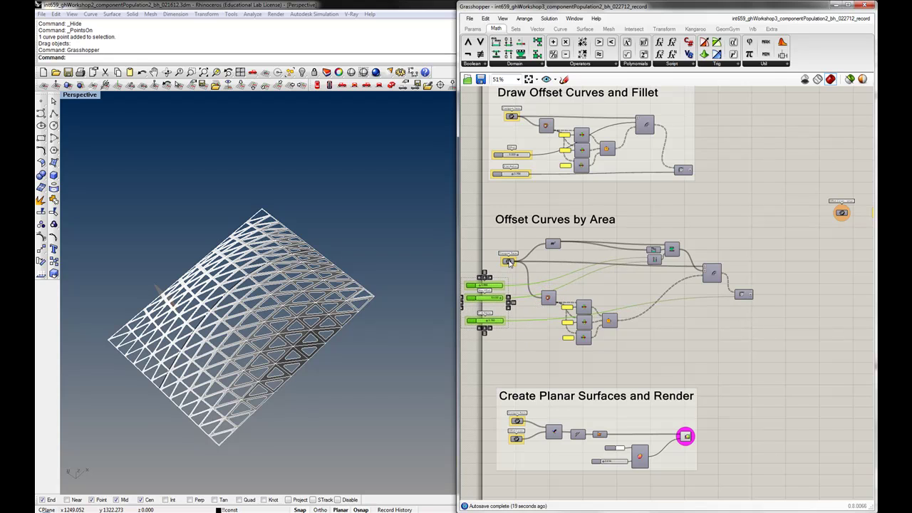
left_click_drag(508, 262, 479, 261)
mouse_move(513, 334)
left_mouse_down()
mouse_move(470, 253)
mouse_move(507, 268)
left_mouse_up()
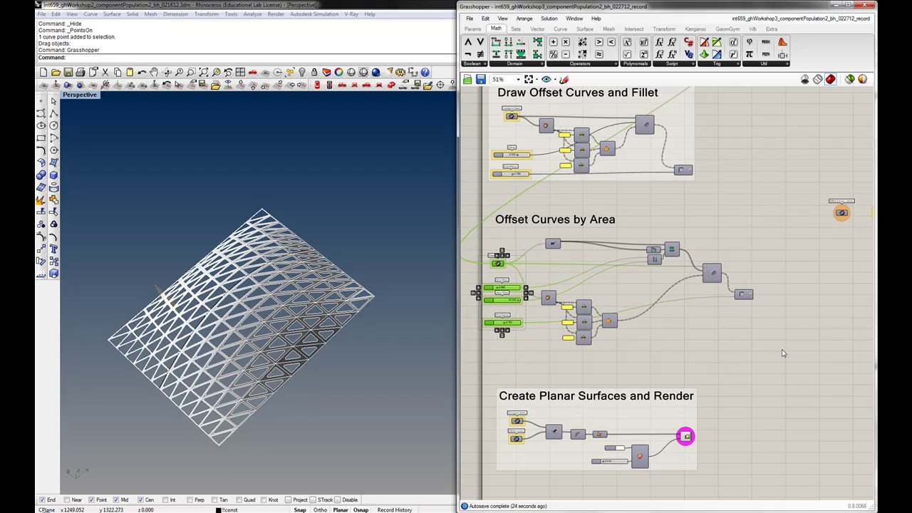
Pull the right-hand offset components left and up, then shift the whole block into place.
mouse_move(769, 332)
left_mouse_down()
mouse_move(669, 258)
mouse_move(584, 262)
left_mouse_up()
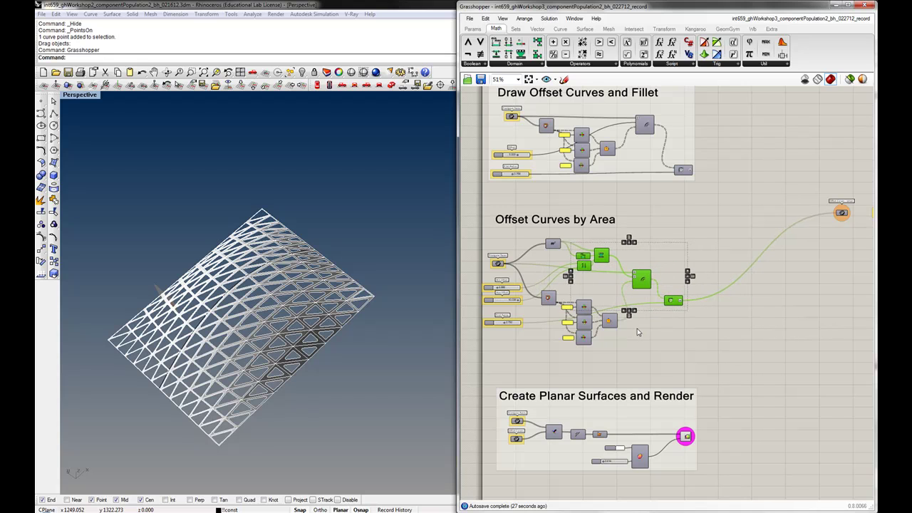
mouse_move(633, 356)
left_mouse_down()
mouse_move(530, 272)
mouse_move(550, 286)
left_mouse_up()
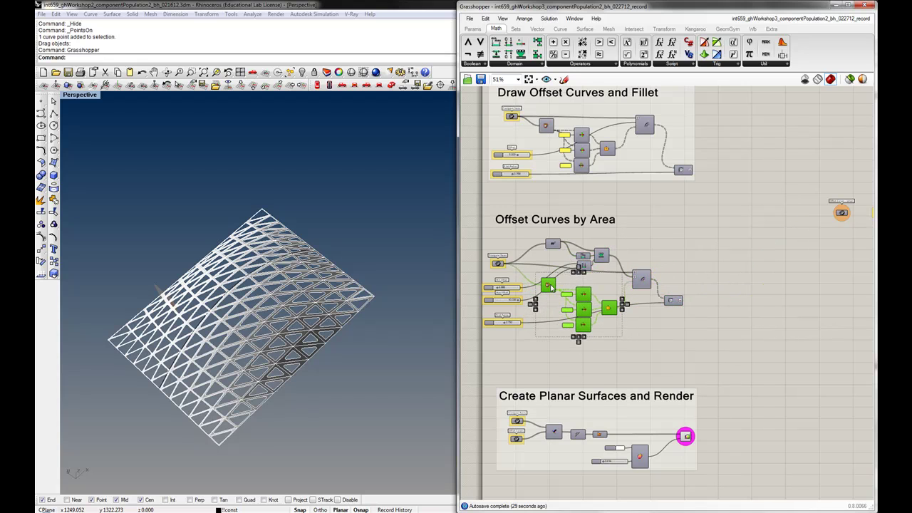
left_click(700, 264)
left_click_drag(728, 355, 470, 236)
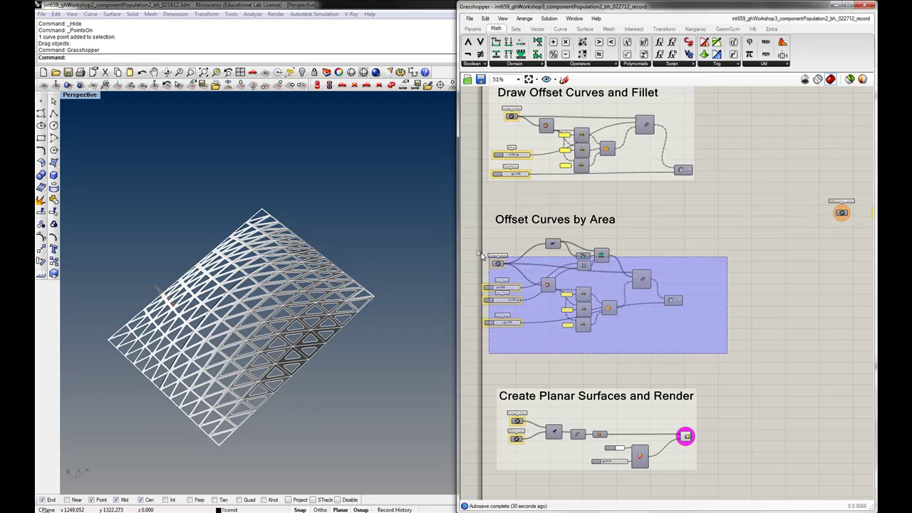
left_click_drag(559, 247, 570, 243)
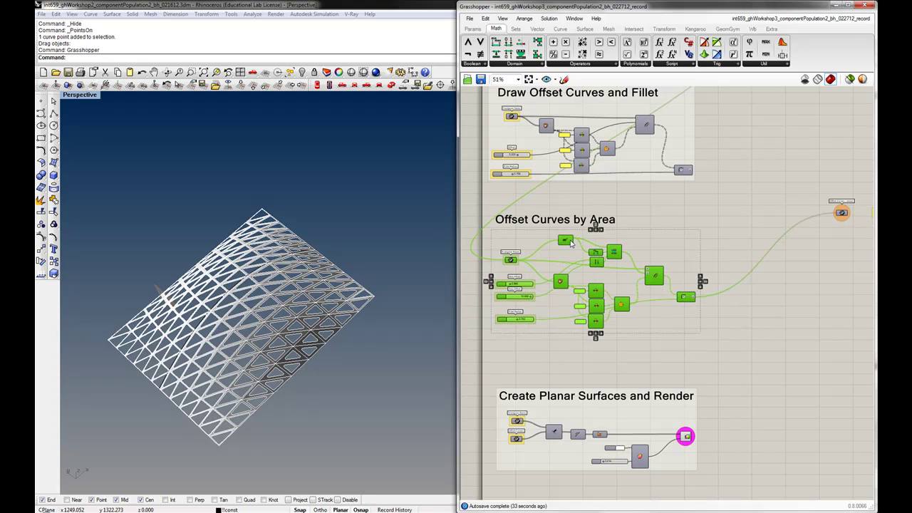
left_click(679, 232)
scroll(679, 232, "down", 2)
Delete the stray component on the right of the canvas.
left_click_drag(762, 200, 834, 245)
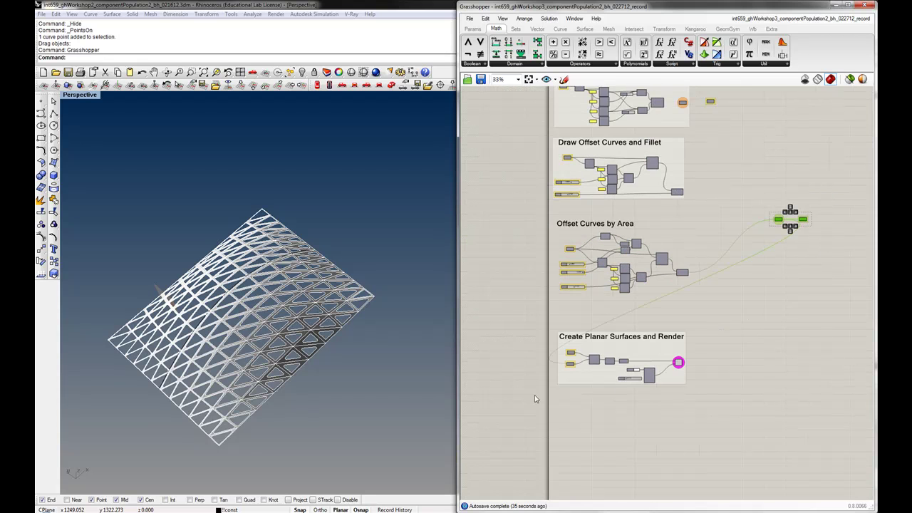
key("Delete")
scroll(663, 316, "up", 3)
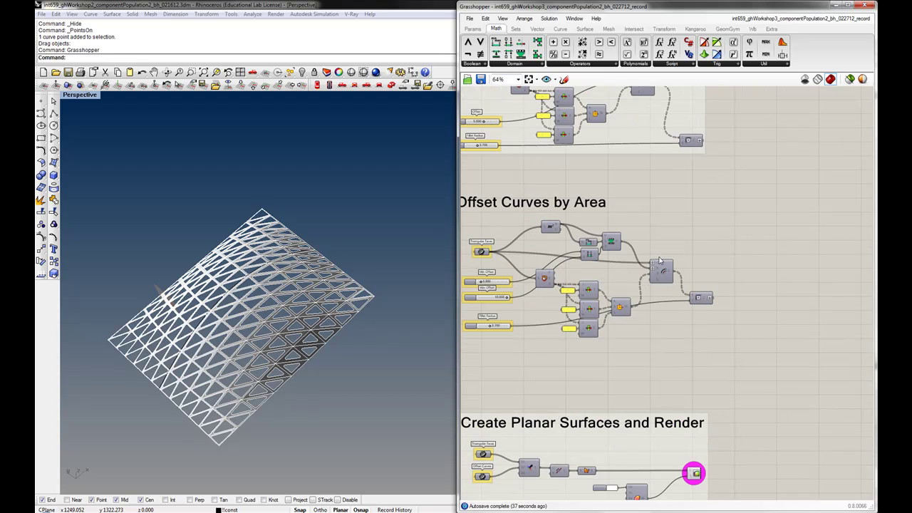
scroll(685, 223, "down", 1)
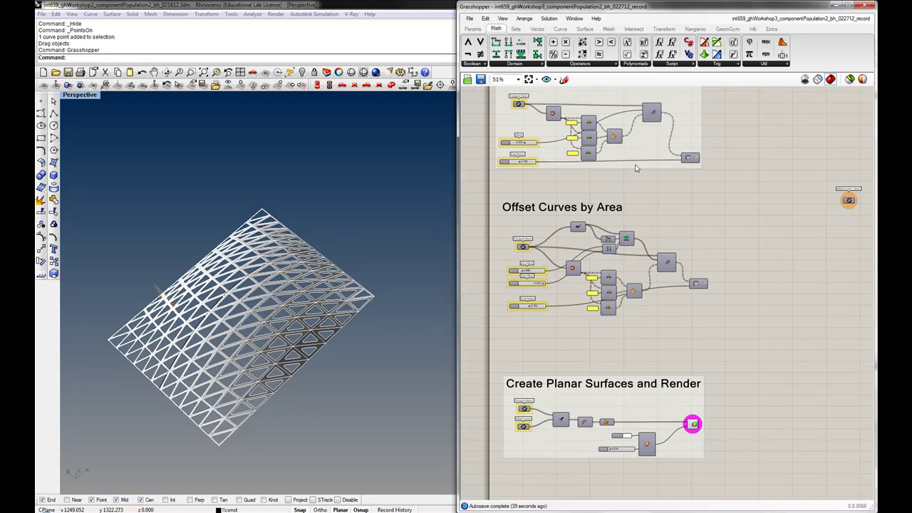
Make the Draw Offset Curves and Fillet group's colour the default group colour.
right_click_drag(731, 194, 687, 249)
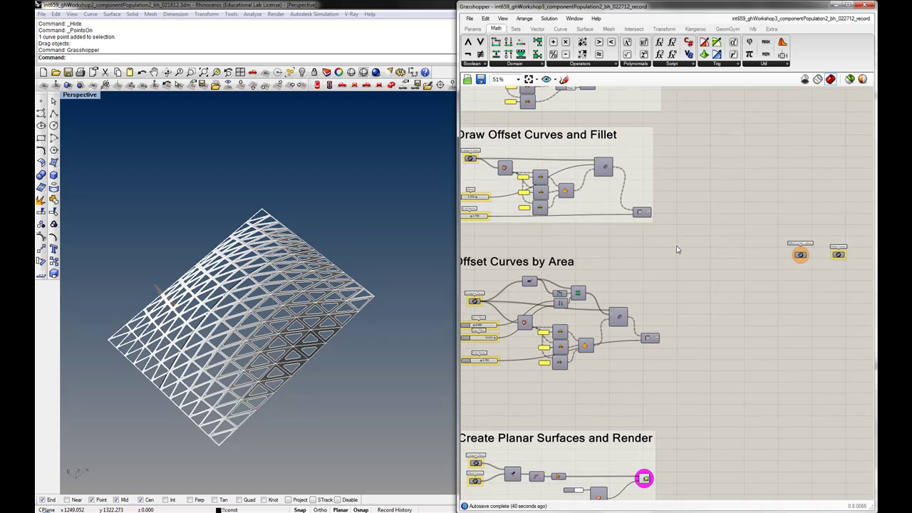
left_click(646, 194)
right_click_drag(610, 266, 651, 275)
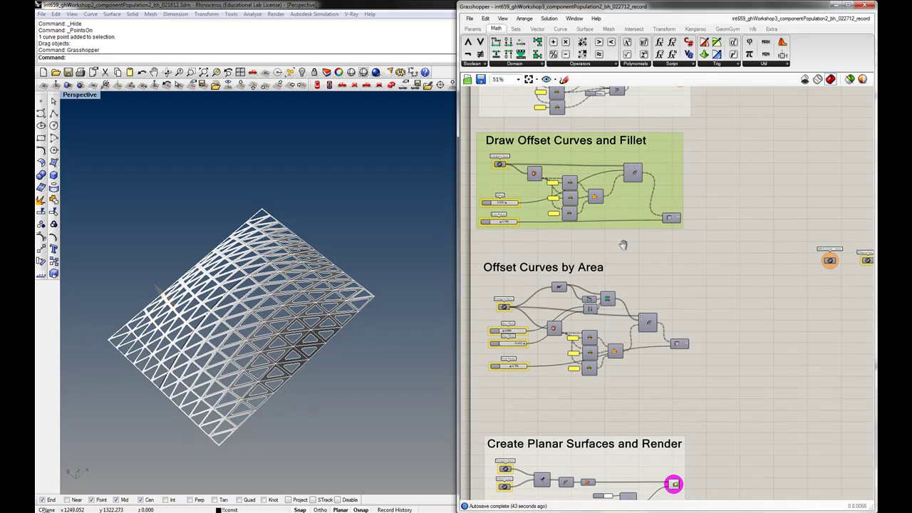
left_click(677, 270)
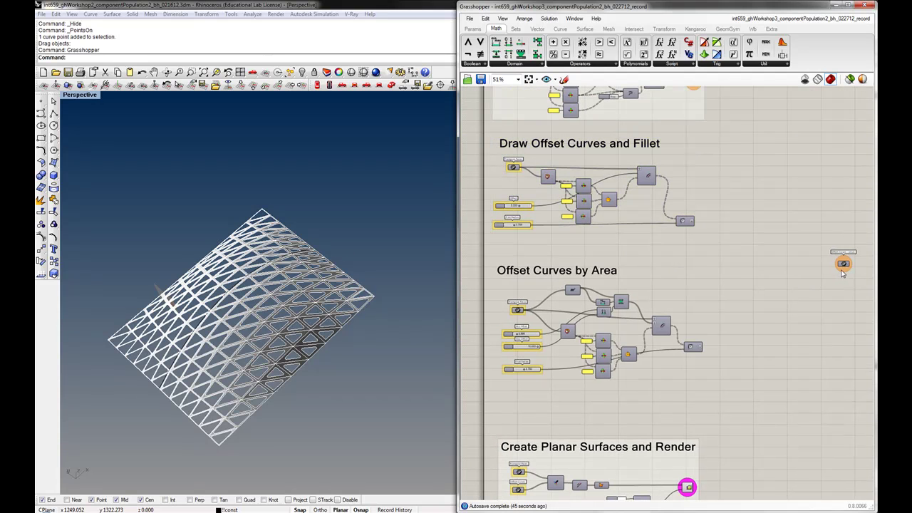
right_click(842, 272)
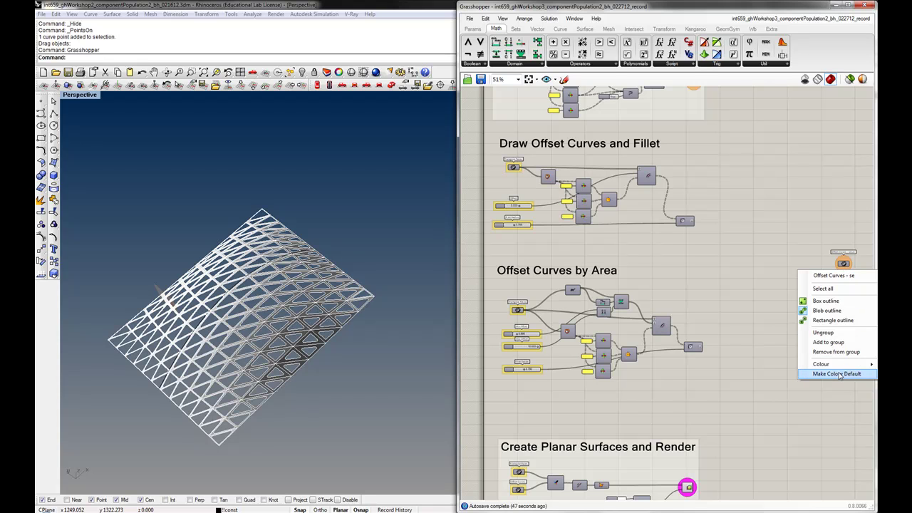
left_click(839, 375)
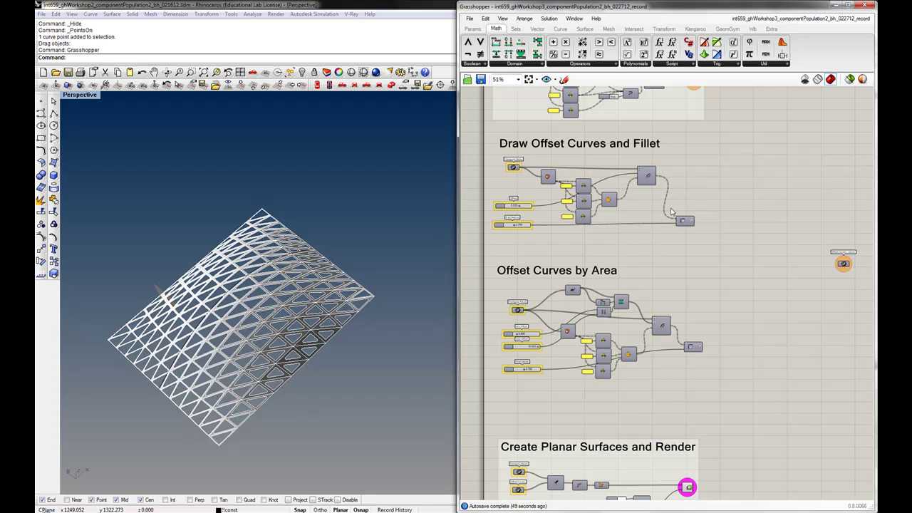
Trace the wires from the offset curve components to the far downstream param.
left_click_drag(671, 211, 717, 262)
left_click_drag(682, 354, 726, 325)
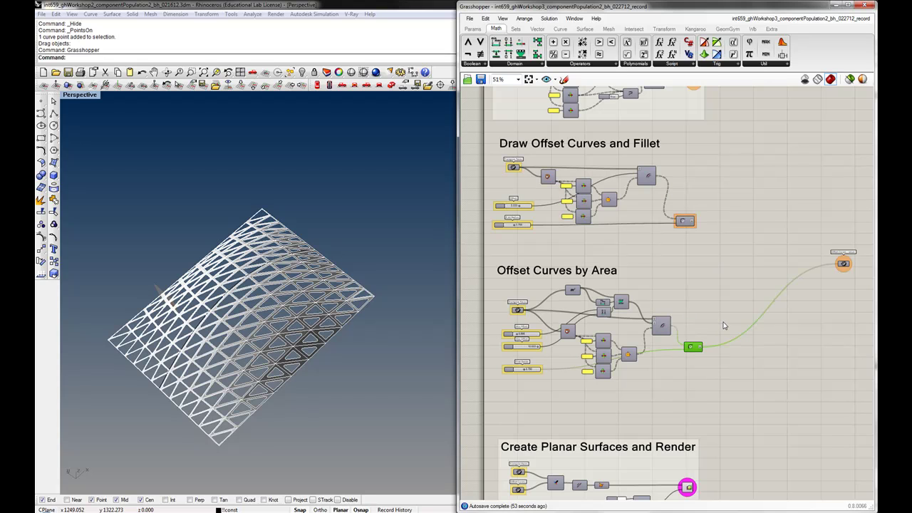
left_click(720, 310)
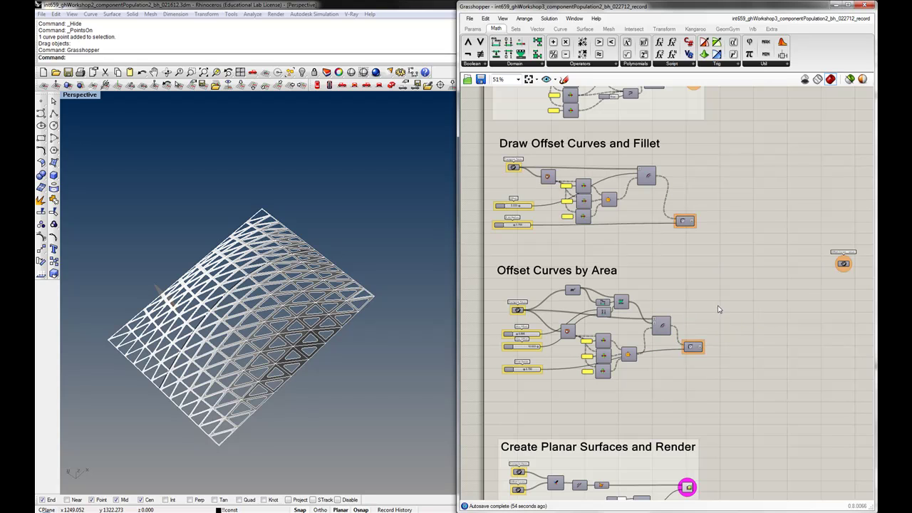
left_click(847, 267)
left_click(740, 272)
scroll(741, 295, "down", 2)
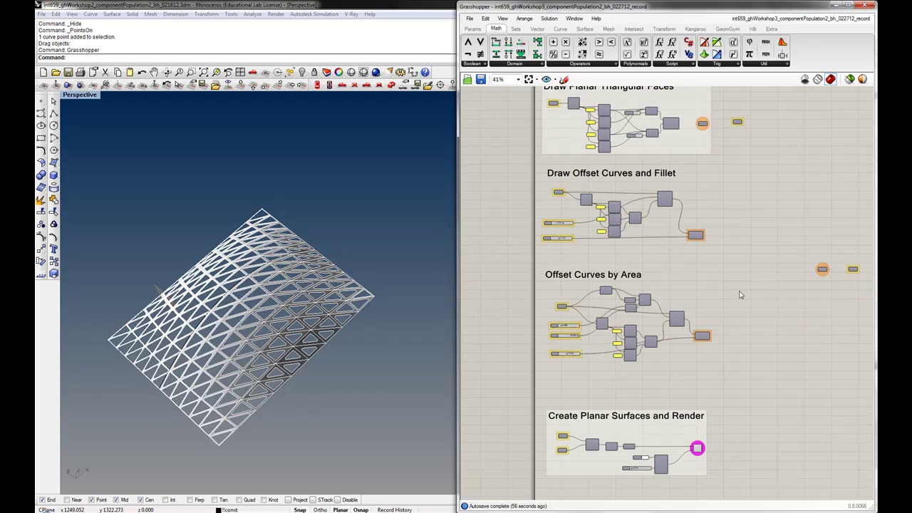
right_click(688, 158)
left_click(714, 261)
Box-select the Draw Offset Curves and Fillet and Offset Curves by Area components.
left_click_drag(734, 275, 582, 196)
left_click_drag(725, 251, 525, 161)
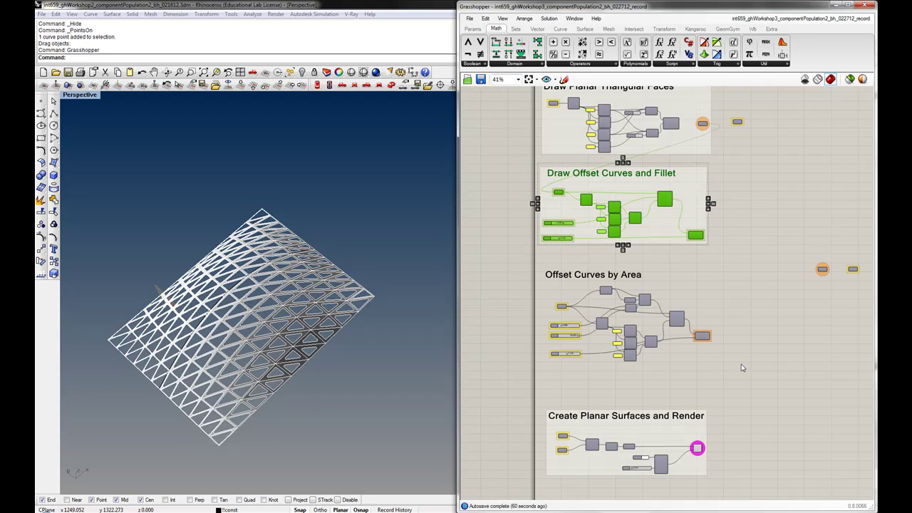
left_click_drag(750, 378, 518, 261)
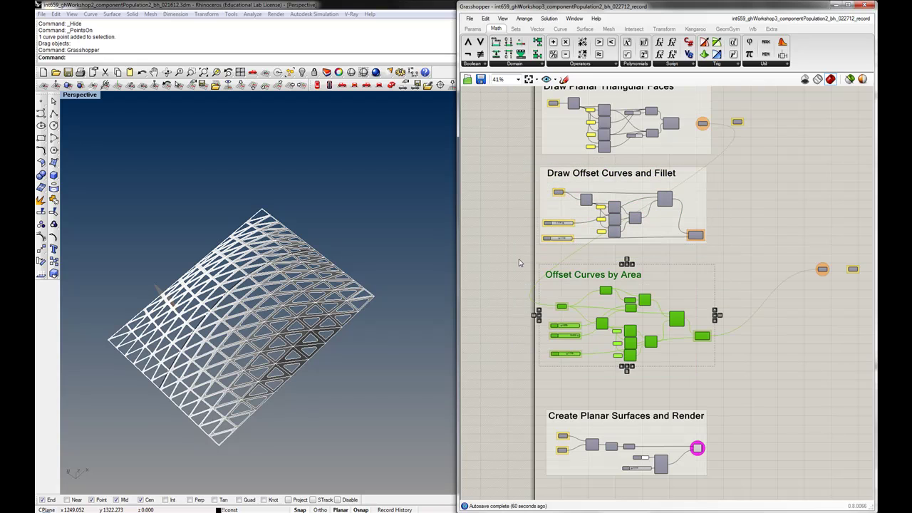
left_click(662, 279)
right_click_drag(749, 267, 709, 278)
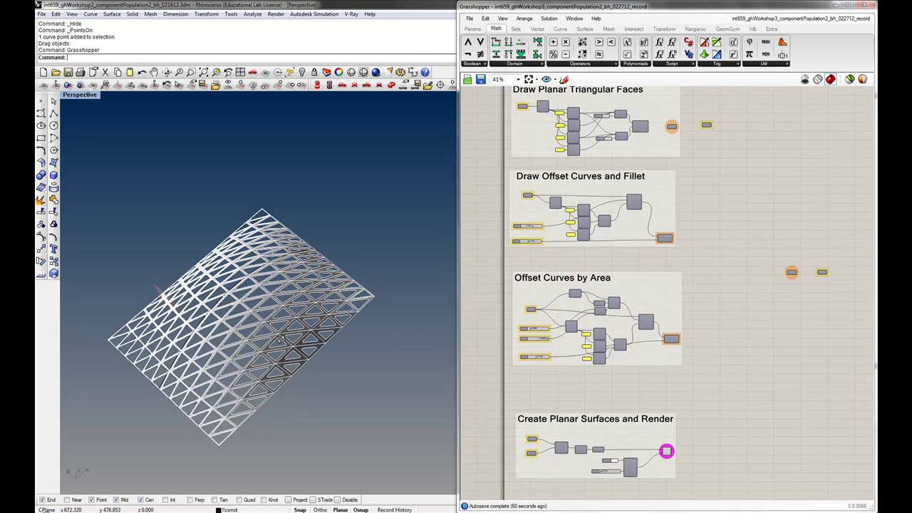
Connect the fixed-offset filleted curves, then the area-scaled curves, downstream, undoing each.
left_click_drag(673, 241, 790, 275)
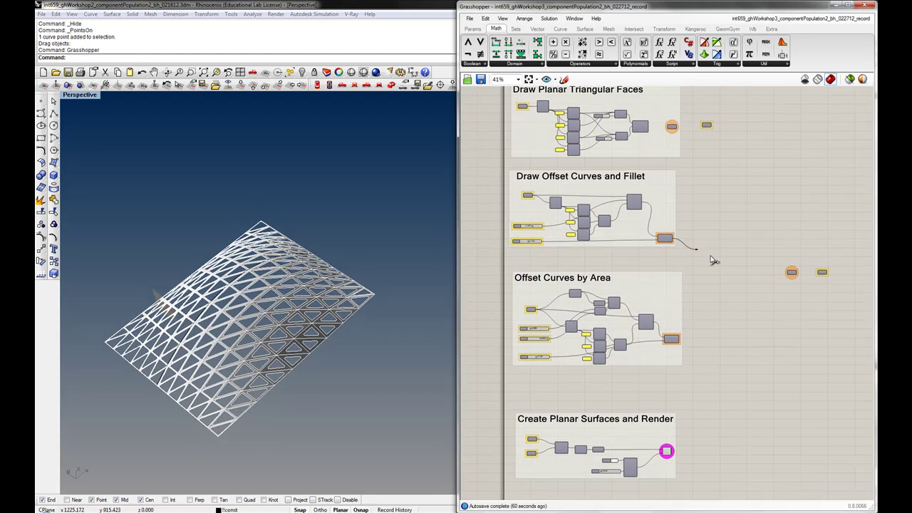
key("ctrl+z")
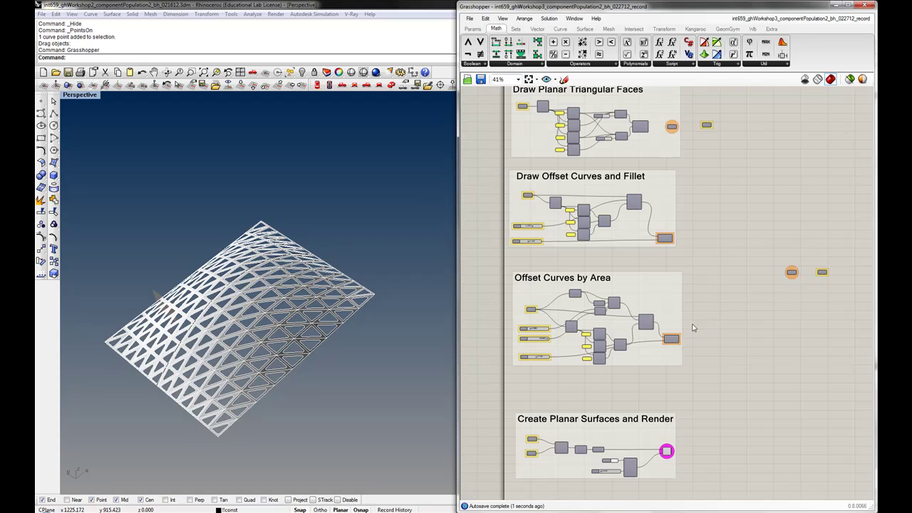
left_click_drag(676, 339, 790, 276)
key("ctrl+z")
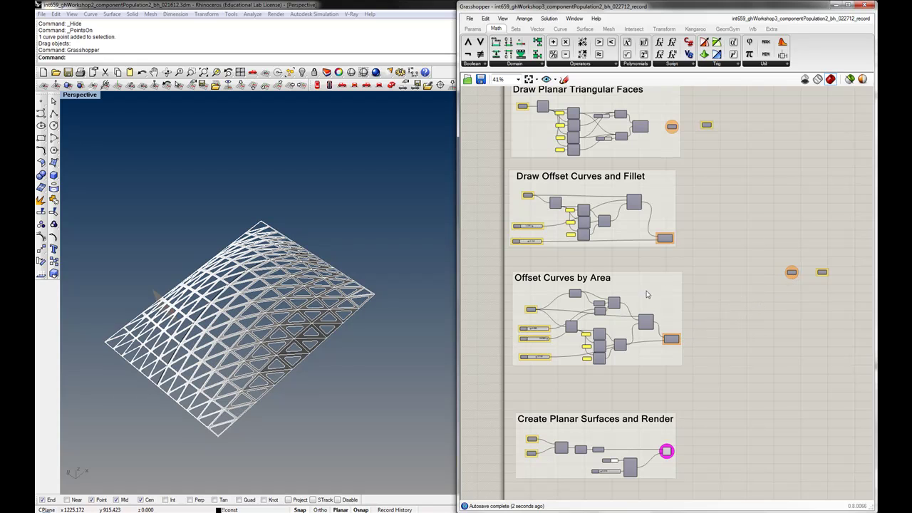
scroll(271, 345, "up", 2)
scroll(289, 347, "up", 1)
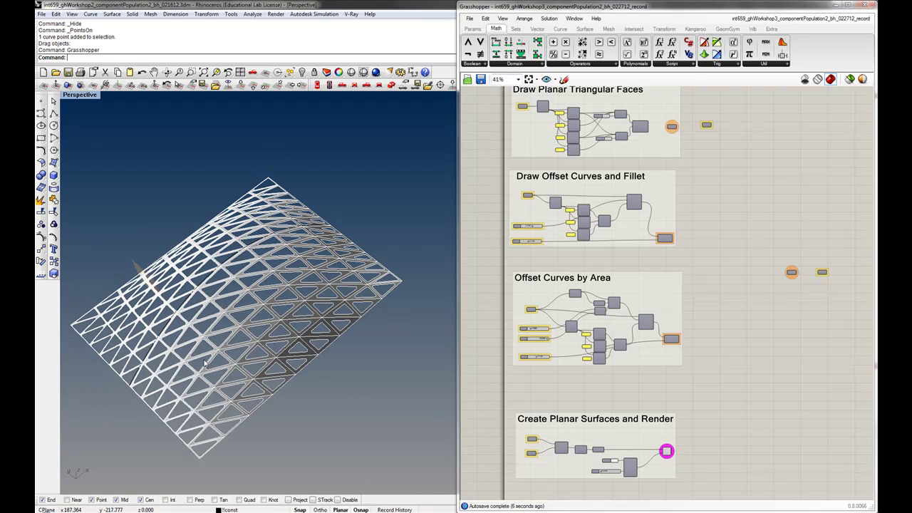
mouse_move(204, 364)
right_mouse_down()
mouse_move(251, 322)
mouse_move(247, 330)
mouse_move(303, 353)
right_mouse_up()
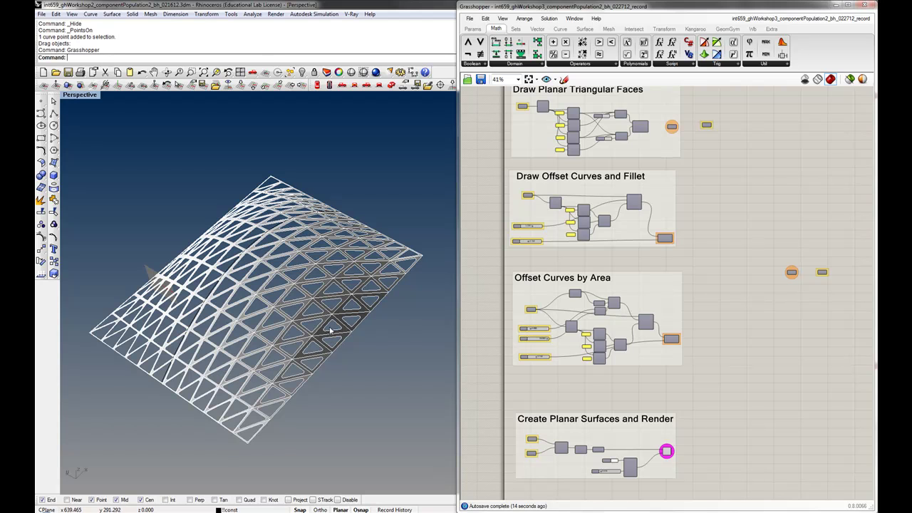
right_click_drag(327, 337, 300, 362)
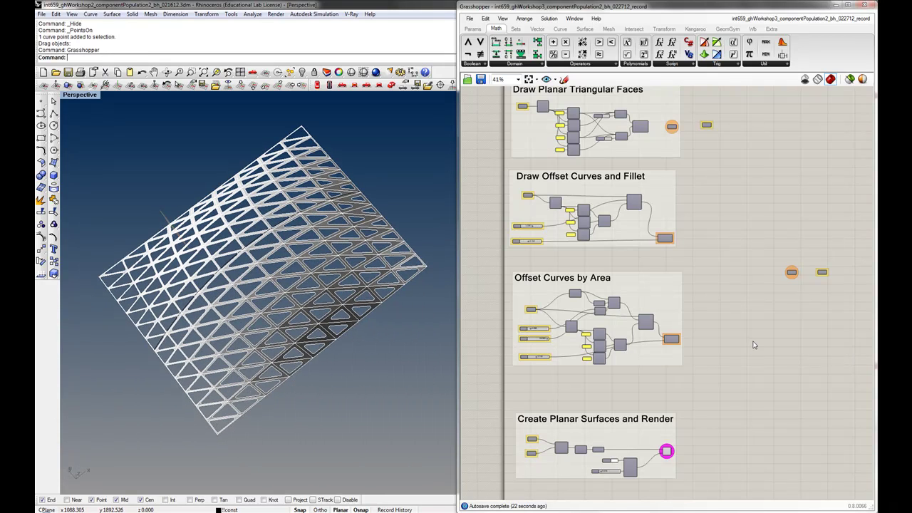
right_click_drag(717, 401, 696, 322)
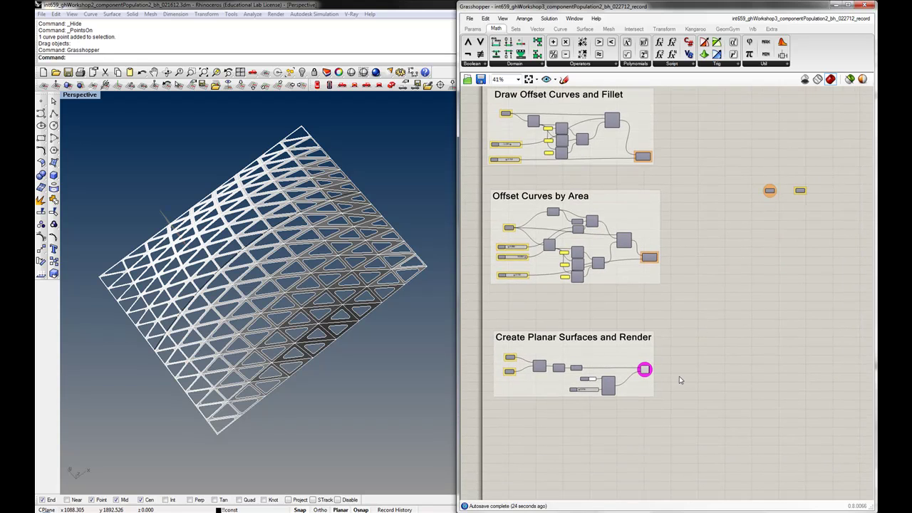
Highlight the Custom Preview component to check the geometry it displays.
scroll(641, 382, "up", 3)
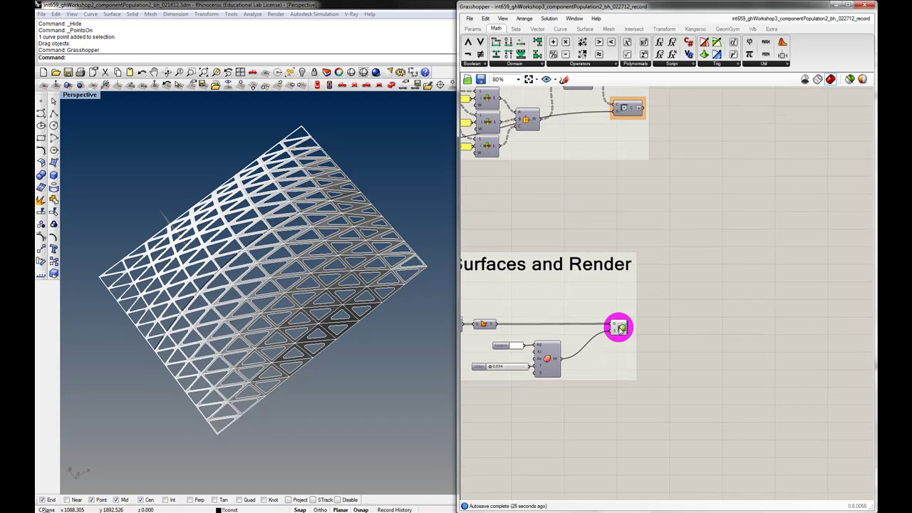
left_click(621, 328)
left_click(630, 335)
left_click(619, 329)
left_click(647, 330)
scroll(614, 322, "down", 4)
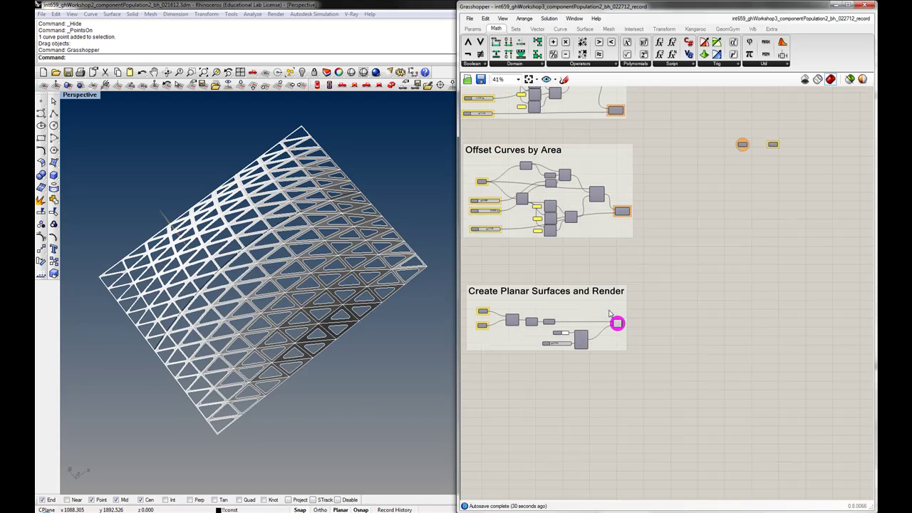
Copy the render group's title label onto empty canvas to the right and edit its text.
left_click(540, 294)
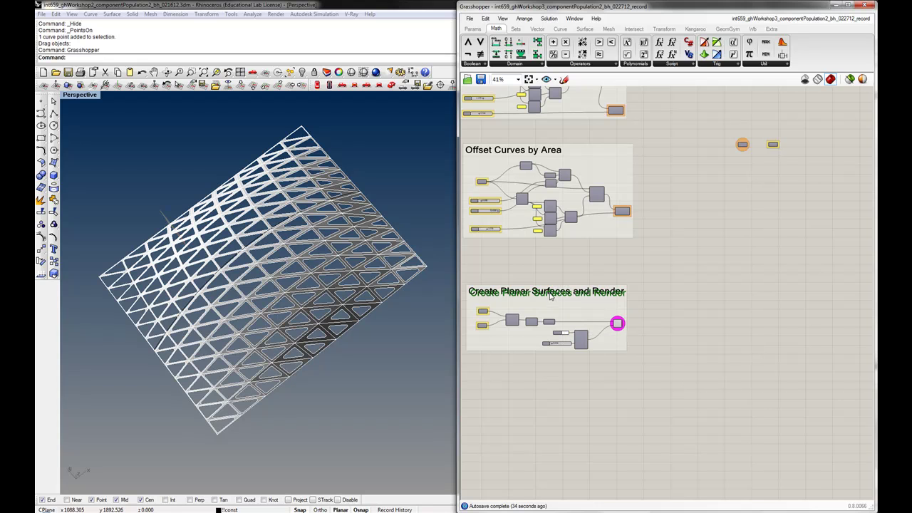
mouse_move(545, 297)
left_mouse_down()
mouse_move(531, 290)
mouse_move(738, 304)
left_mouse_up()
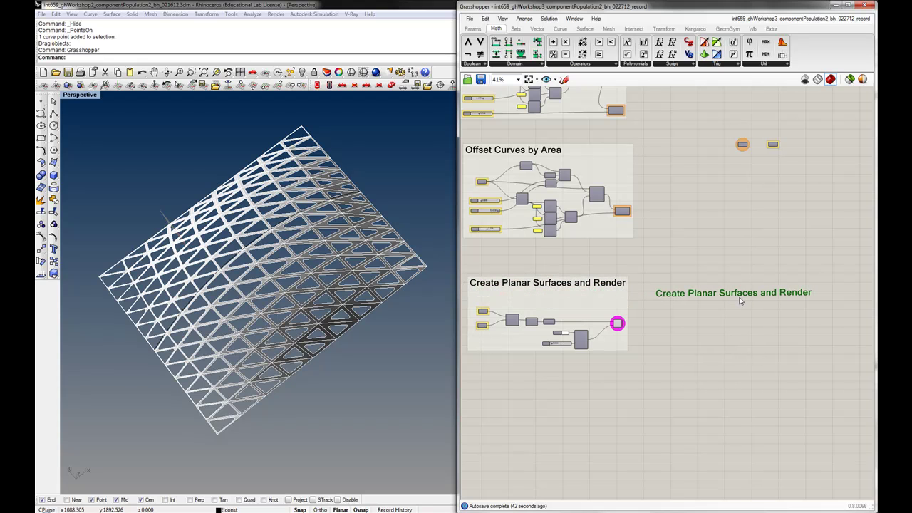
right_click_drag(738, 301, 688, 305)
scroll(624, 301, "up", 2)
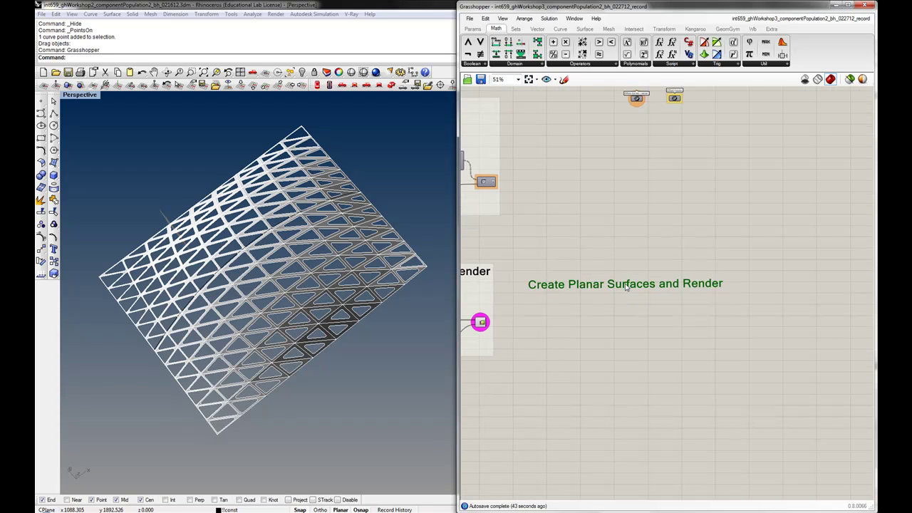
double_click(625, 286)
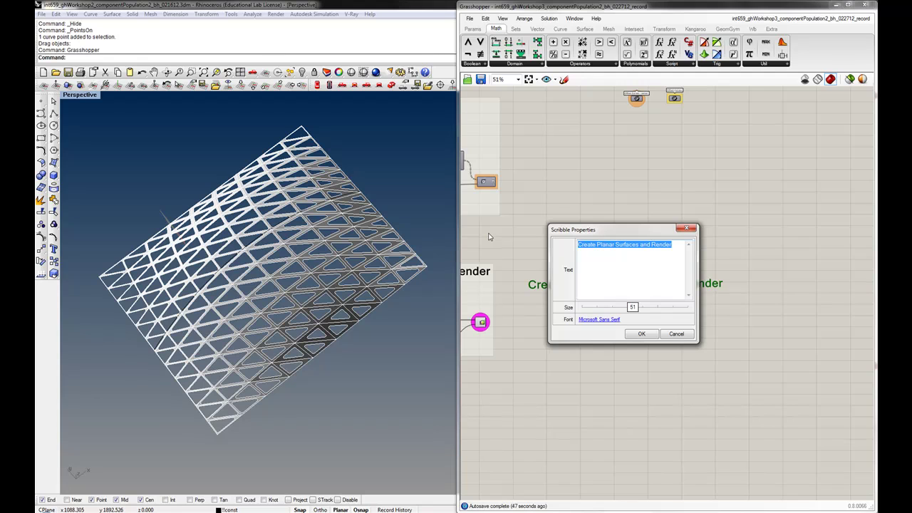
Change the label text to 'Area Gradient' and nudge it slightly up and right.
type("Area Gradient")
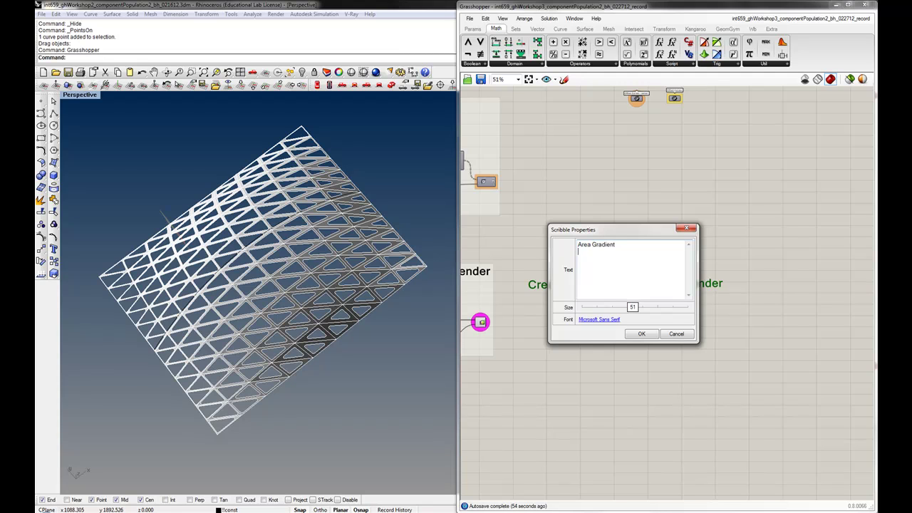
left_click(641, 333)
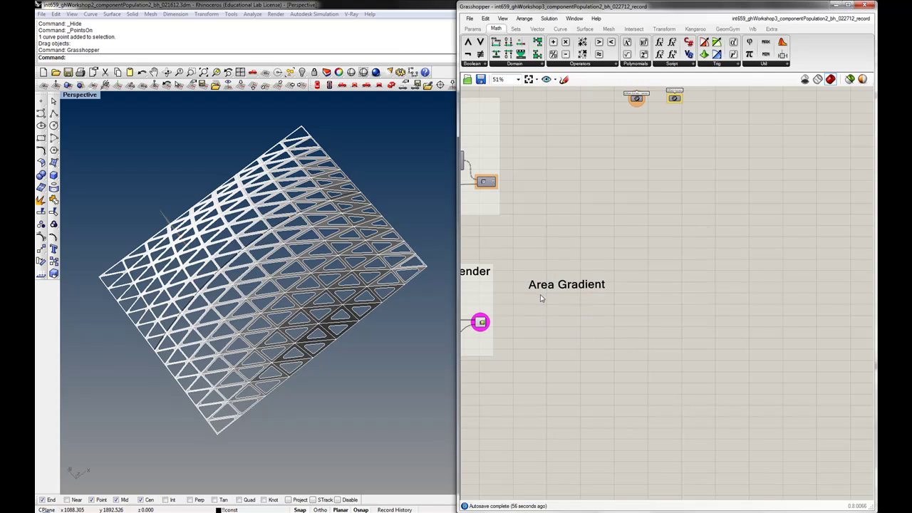
left_click_drag(547, 288, 562, 272)
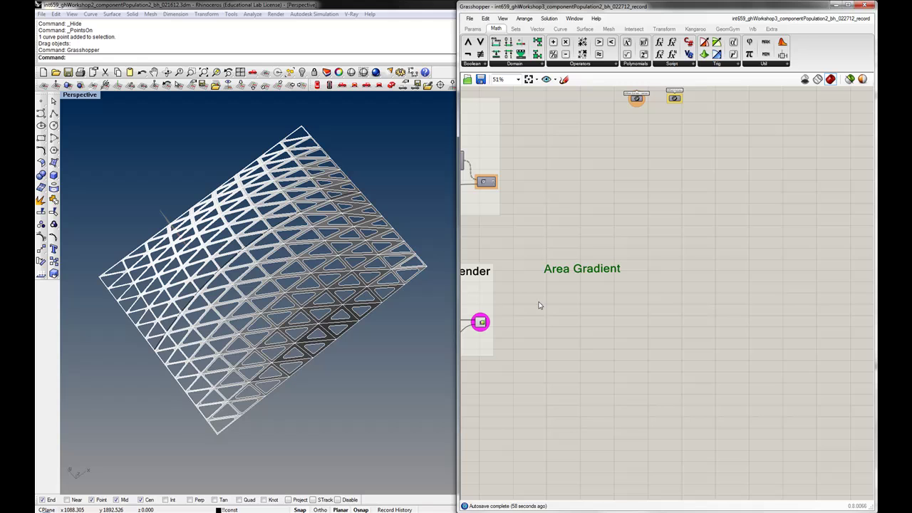
Copy the Custom Preview with its wires to sit below the Area Gradient label.
left_click(481, 322)
right_click_drag(513, 322, 546, 327)
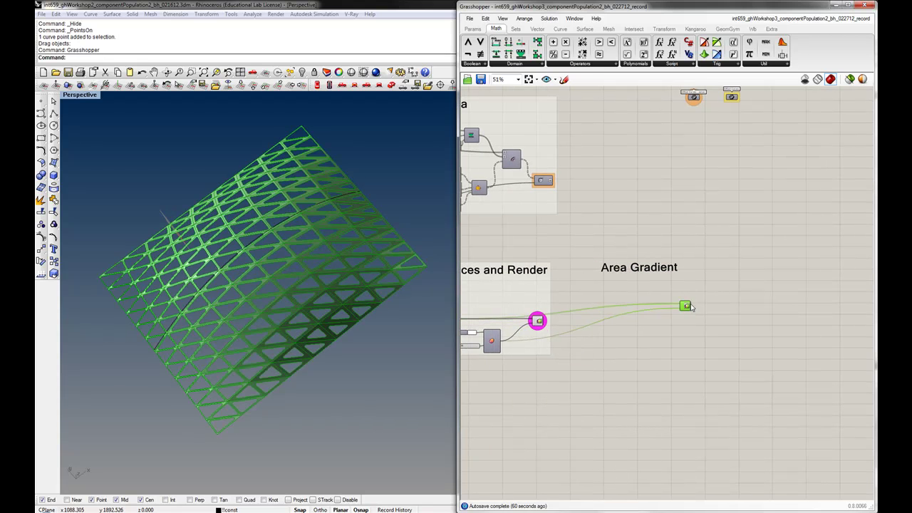
left_click_drag(539, 323, 699, 304)
right_click_drag(480, 325, 568, 314)
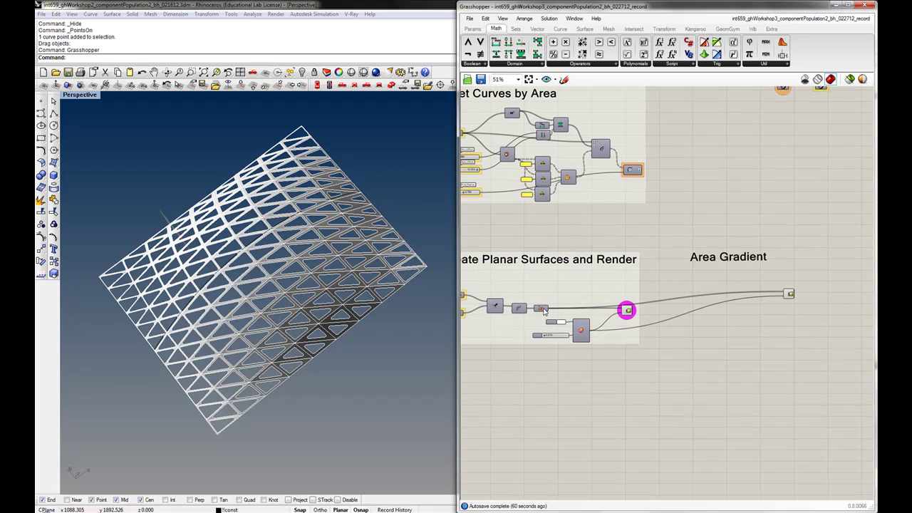
left_click(542, 309)
left_click(627, 312)
middle_click(627, 312)
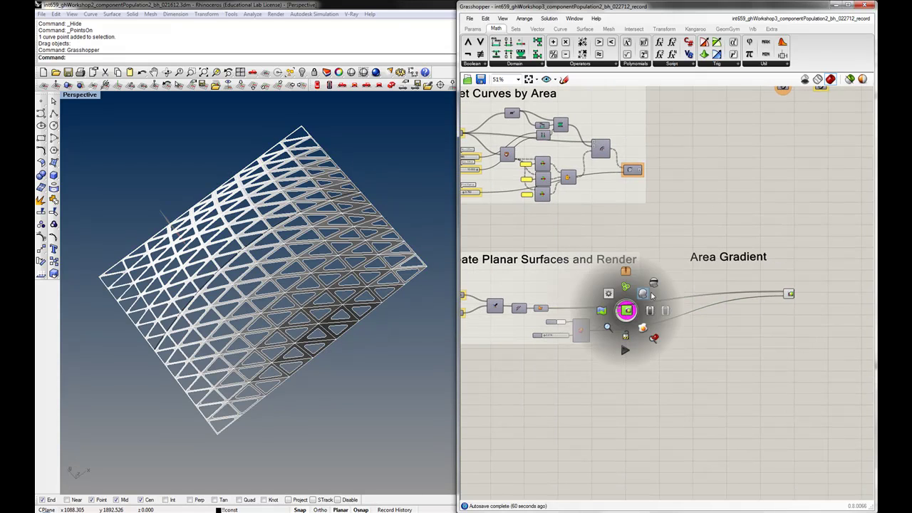
scroll(770, 307, "up", 4)
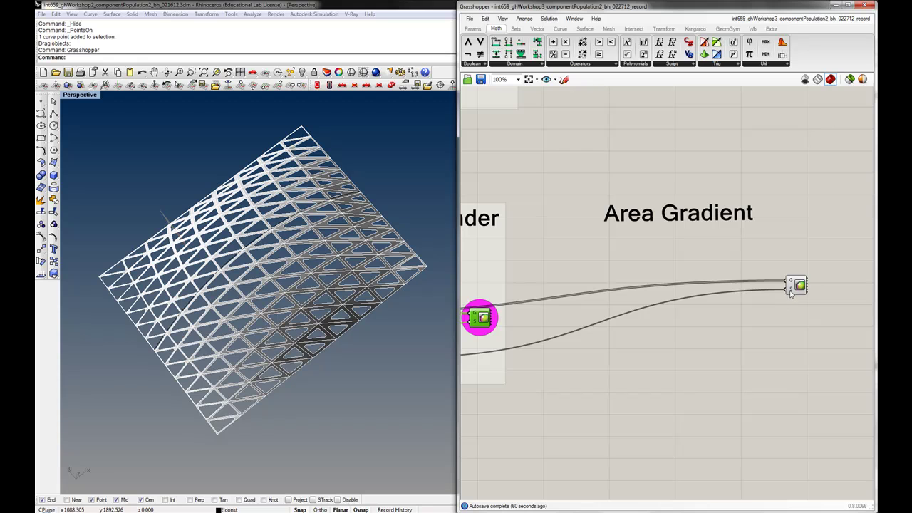
Disconnect the new preview's shader input so the roof lattice previews pink.
right_click(791, 293)
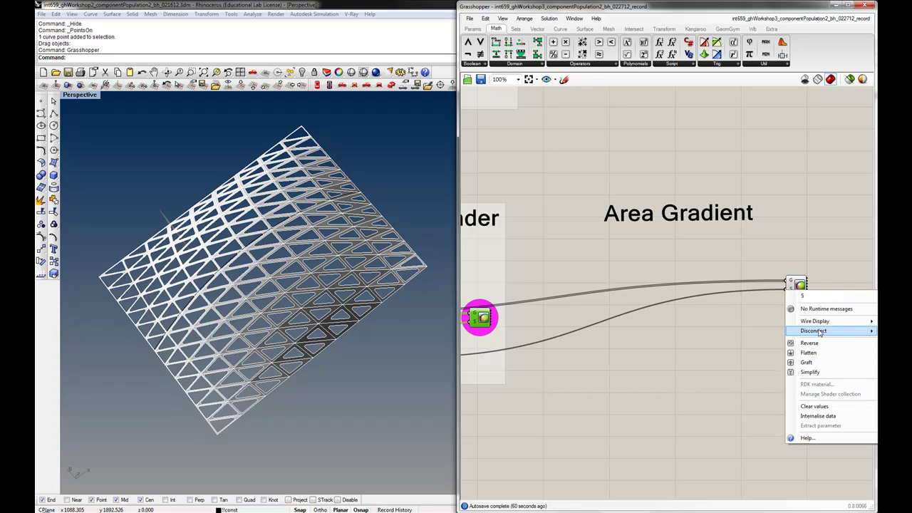
mouse_move(813, 331)
left_click(731, 349)
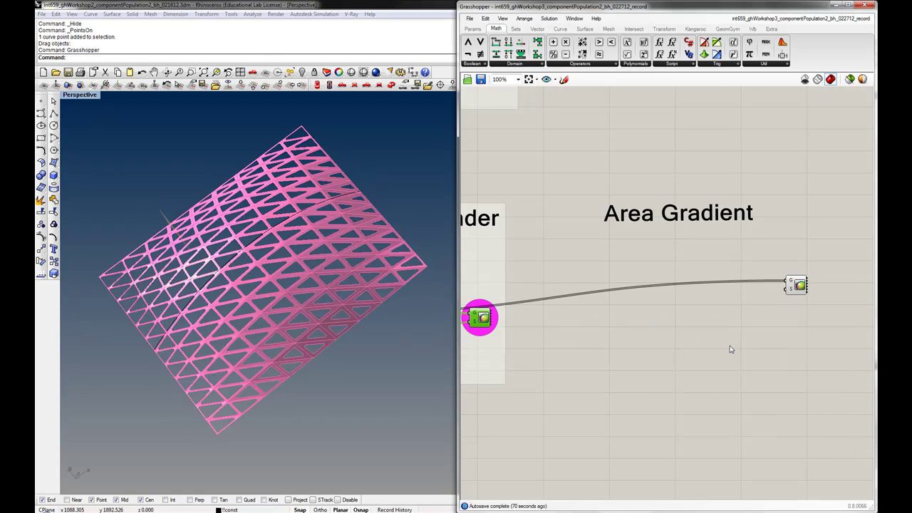
left_click(677, 349)
left_click_drag(793, 291, 791, 280)
left_click(773, 292)
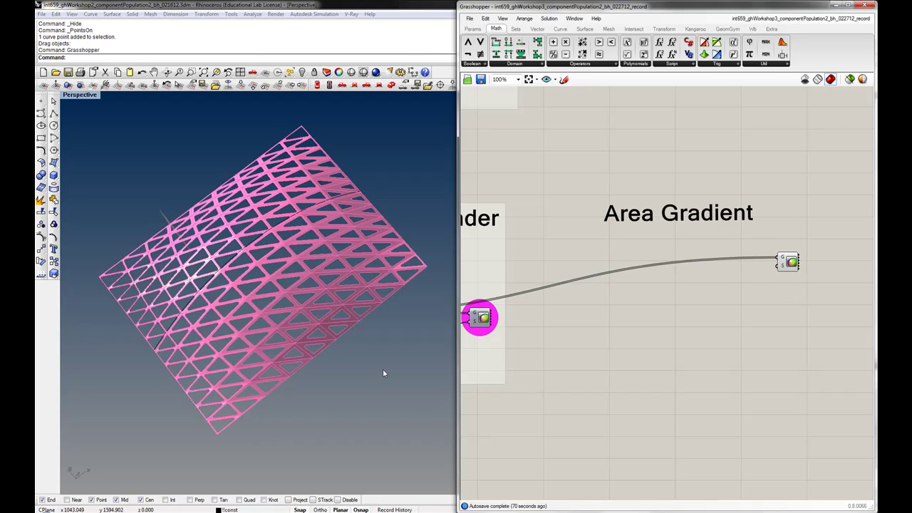
right_click_drag(382, 368, 335, 327)
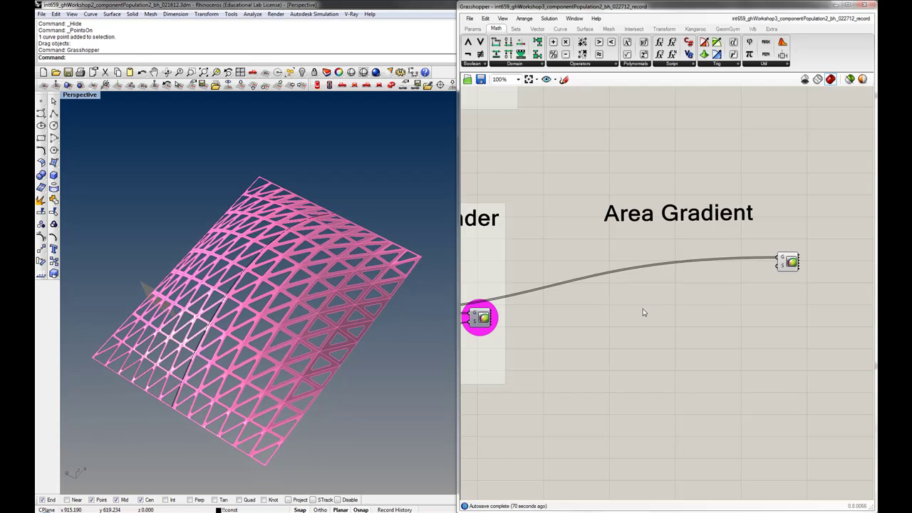
left_click_drag(792, 261, 788, 266)
left_click(761, 283)
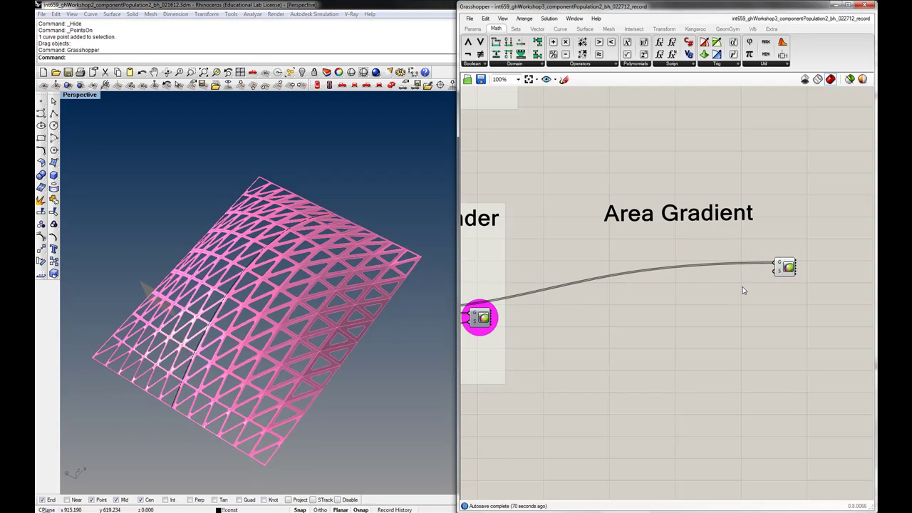
scroll(768, 361, "down", 3)
right_click_drag(600, 236, 628, 260)
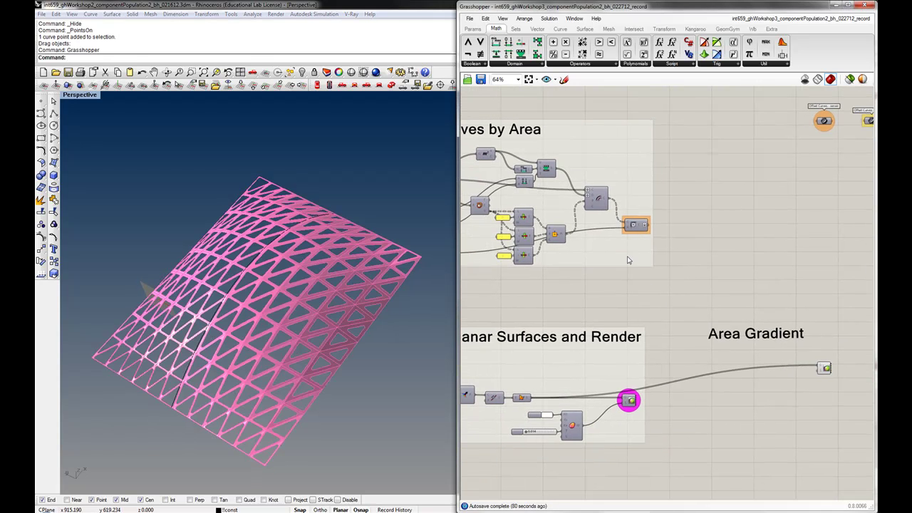
mouse_move(553, 170)
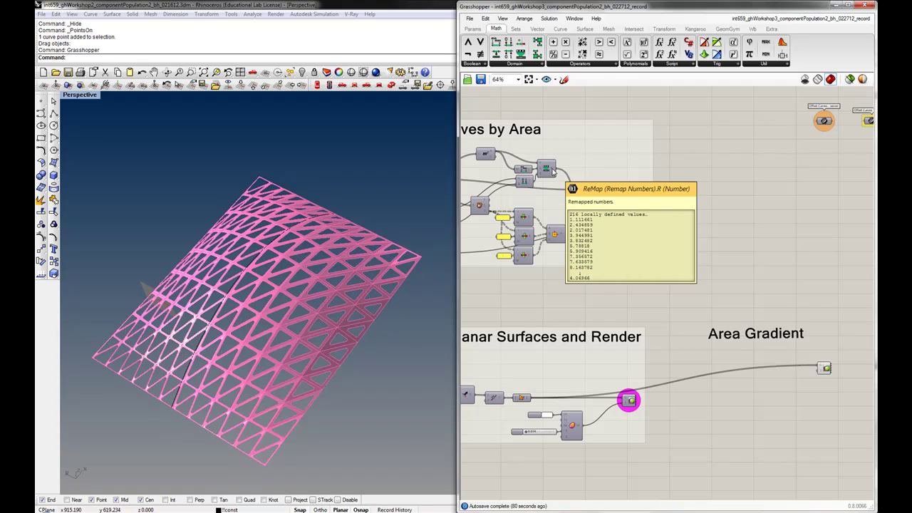
Bring the Offset Curves by Area group into view and switch the ribbon to Params.
scroll(552, 171, "up", 2)
right_click_drag(608, 218, 671, 241)
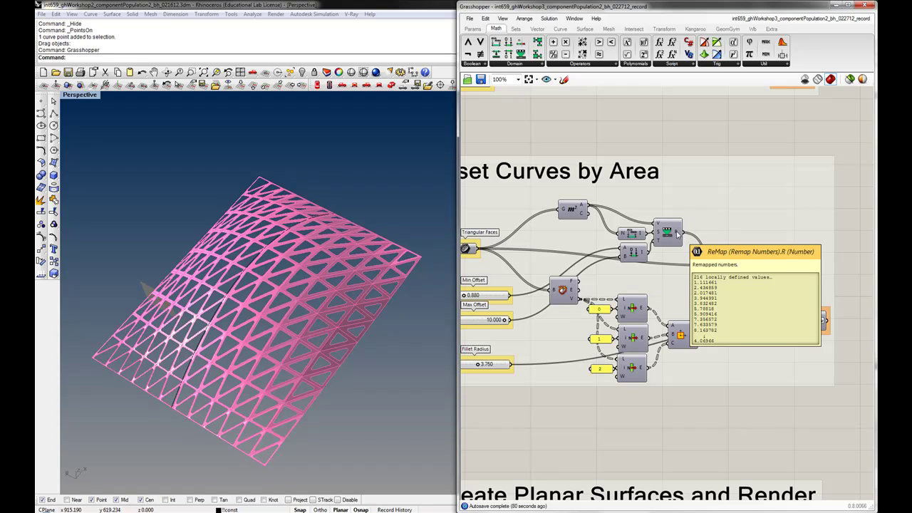
right_click_drag(676, 235, 750, 214)
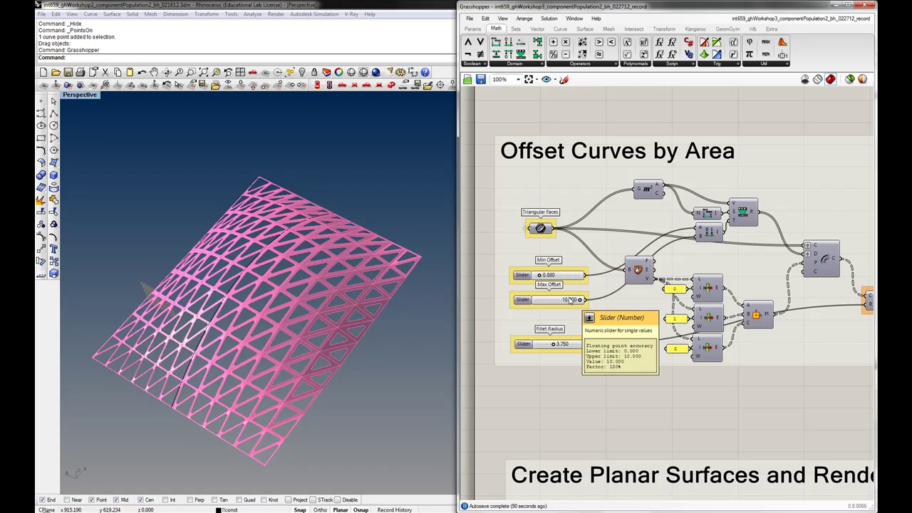
left_click(543, 305)
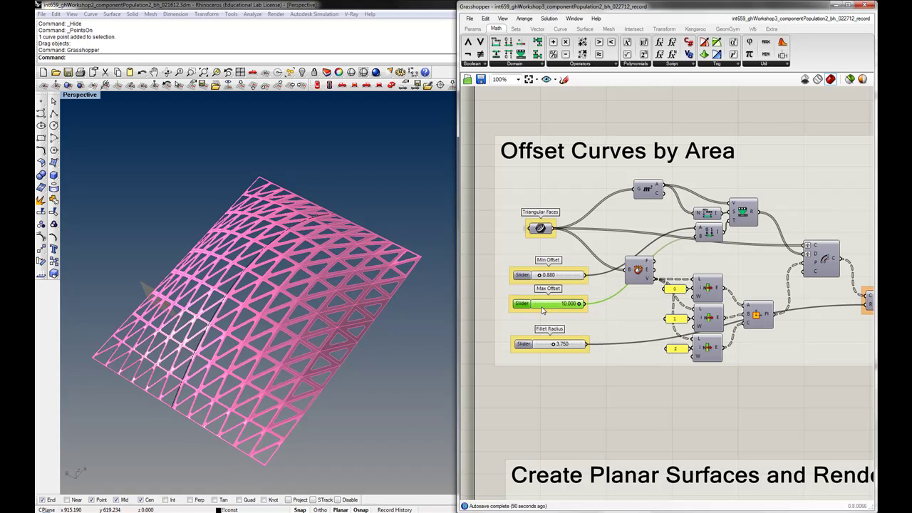
right_click_drag(614, 354, 589, 354)
scroll(590, 354, "down", 2)
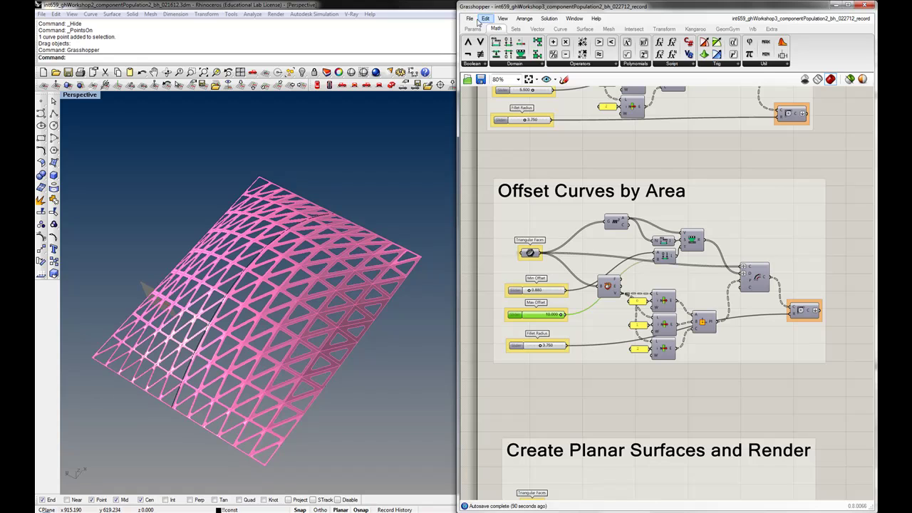
left_click(473, 29)
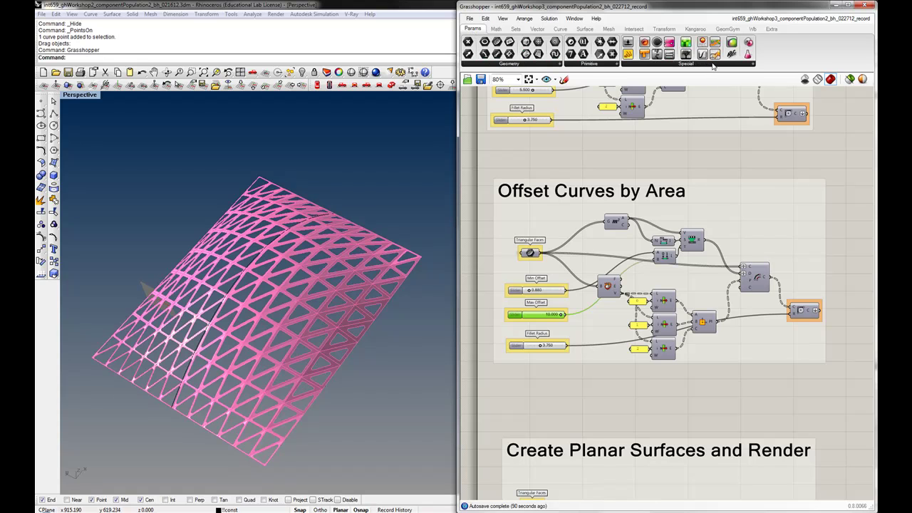
Add a Gradient from Params > Special and place it below Offset Curves by Area.
left_click(712, 64)
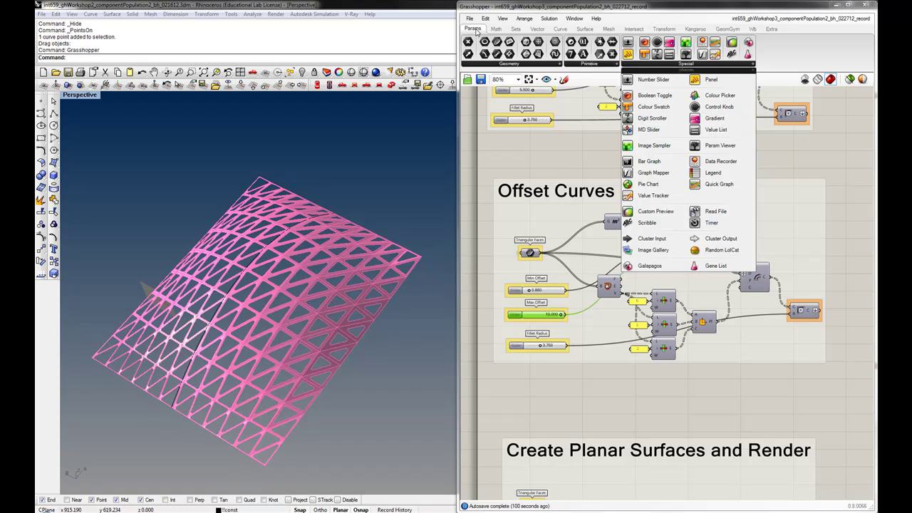
left_click_drag(713, 119, 799, 173)
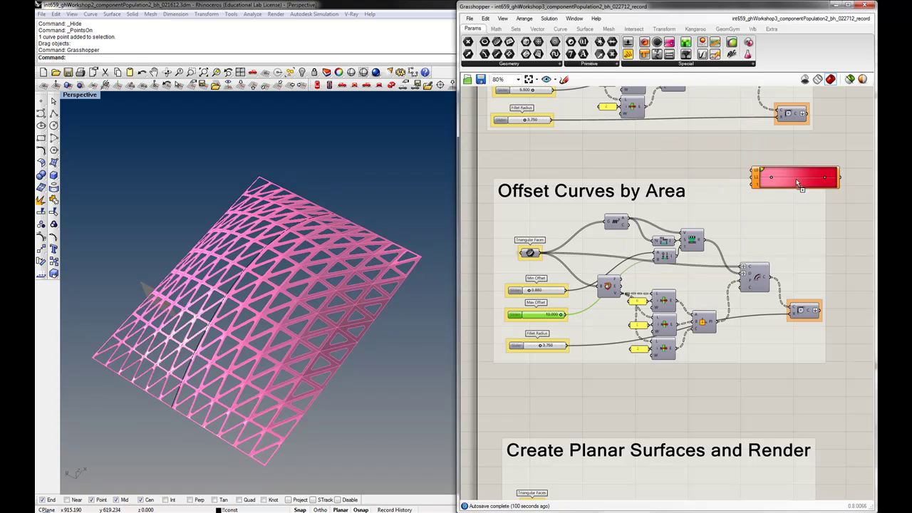
right_click_drag(798, 235, 760, 210)
mouse_move(754, 162)
left_mouse_down()
mouse_move(750, 187)
mouse_move(797, 218)
mouse_move(797, 247)
mouse_move(758, 361)
left_mouse_up()
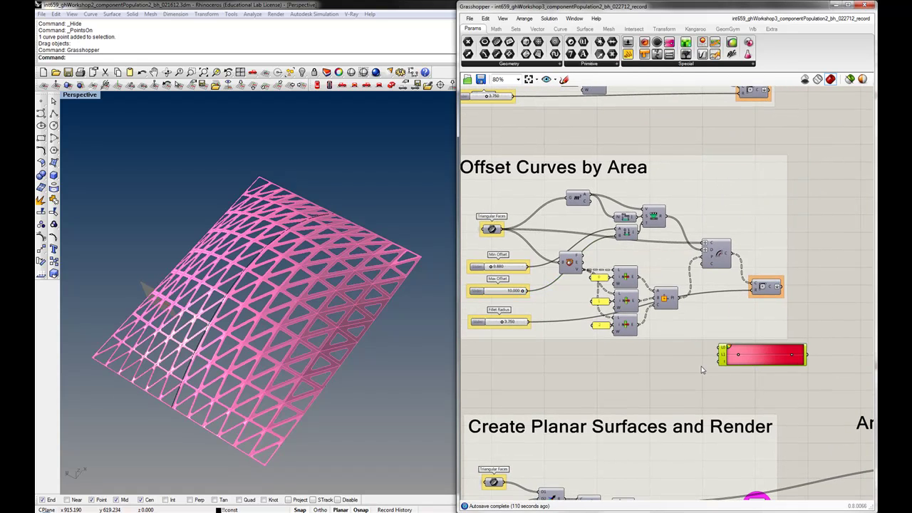
scroll(715, 378, "up", 3)
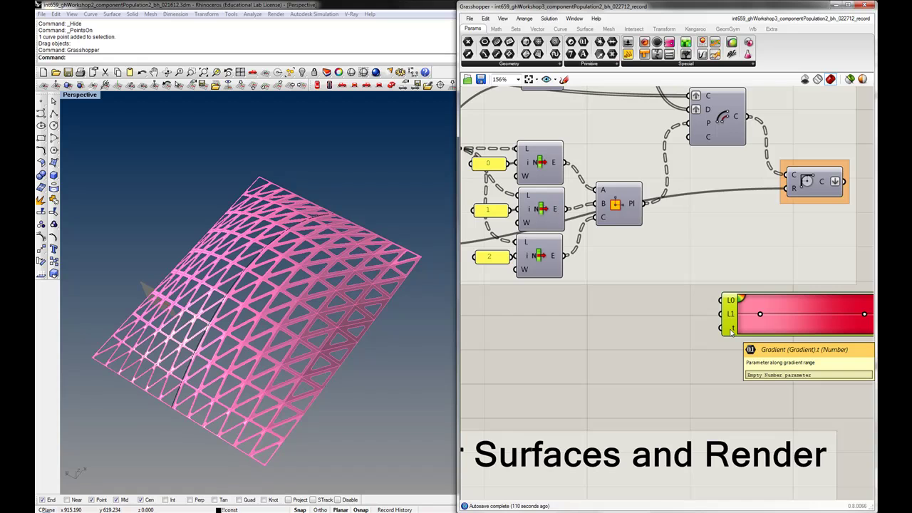
scroll(730, 331, "down", 1)
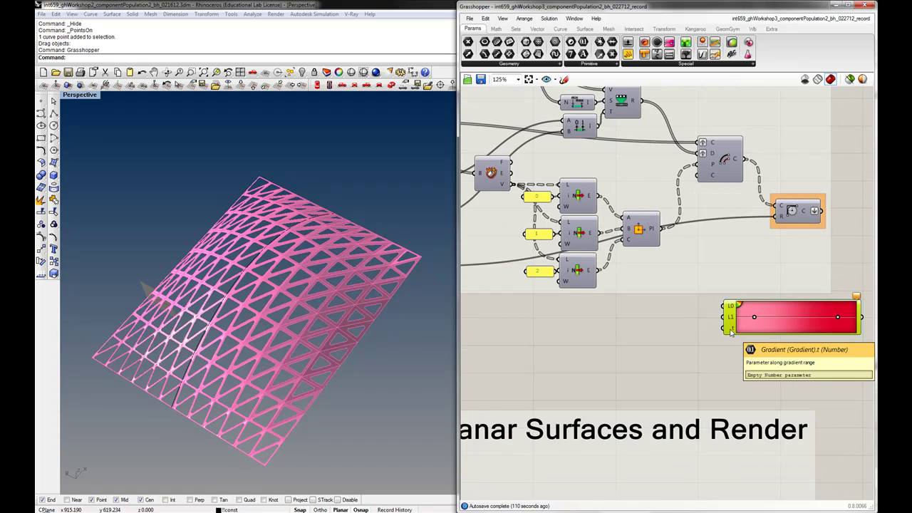
scroll(730, 331, "down", 1)
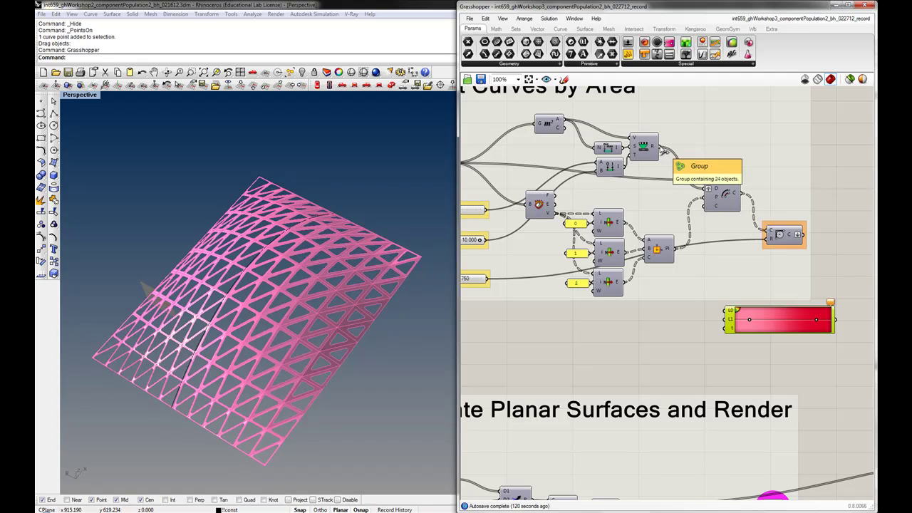
Wire ReMap's R to Gradient t, Min Offset to L0 and Max Offset to L1.
left_click_drag(661, 150, 722, 324)
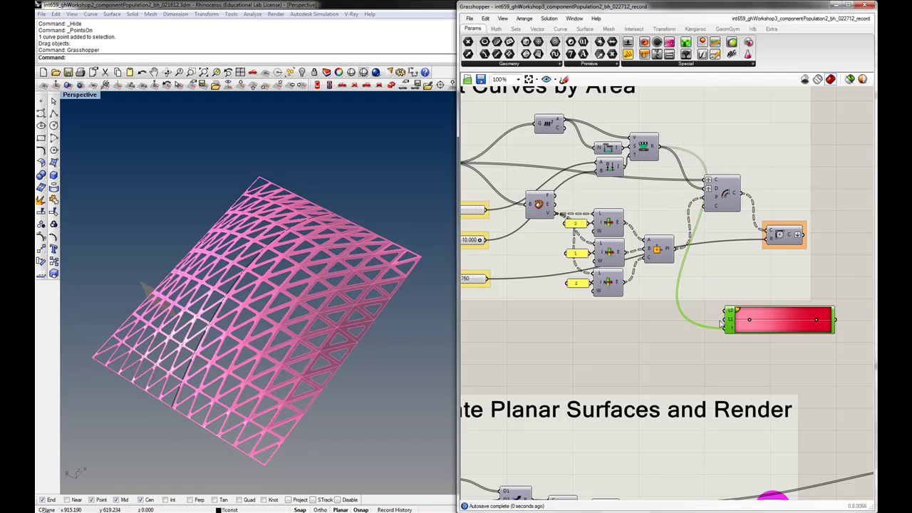
mouse_move(651, 146)
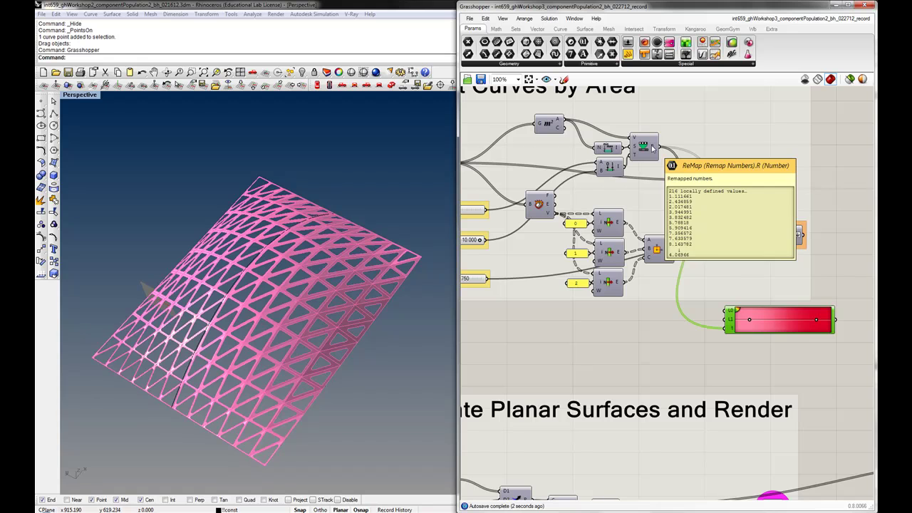
right_click_drag(651, 148, 671, 194)
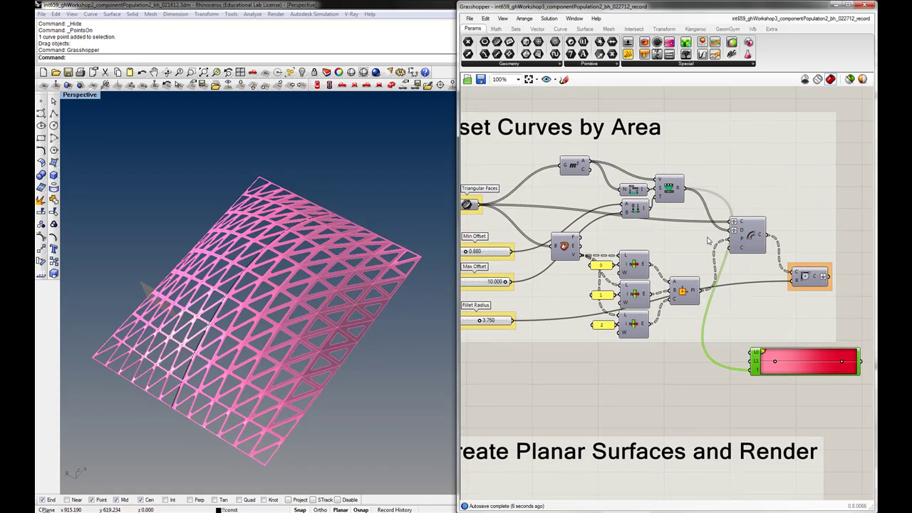
right_click_drag(670, 265, 705, 269)
left_click_drag(547, 255, 788, 356)
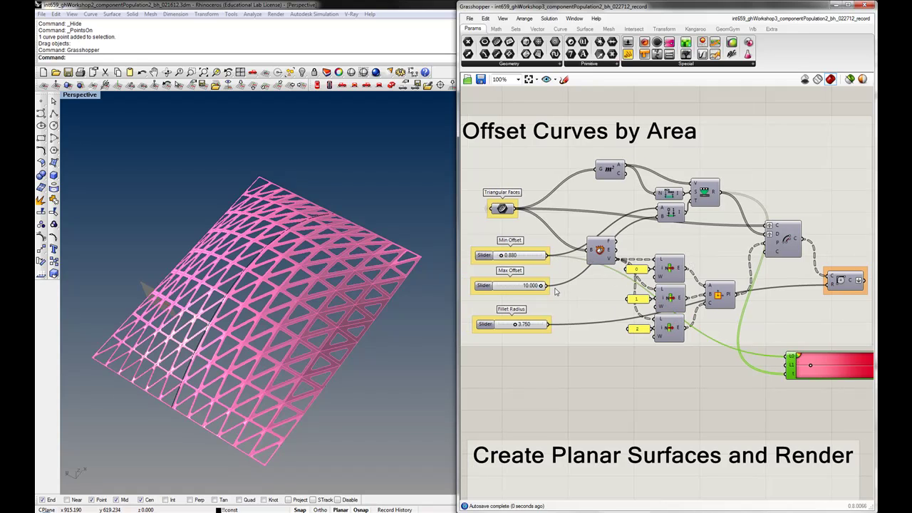
left_click_drag(547, 285, 788, 365)
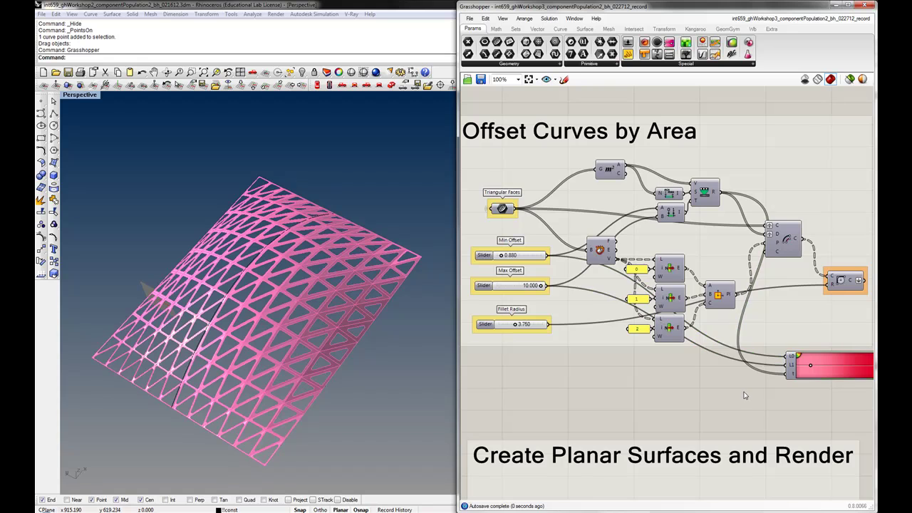
Set the Gradient's L0 wire display to Hidden.
scroll(745, 395, "up", 2)
scroll(738, 354, "up", 1)
right_click(740, 346)
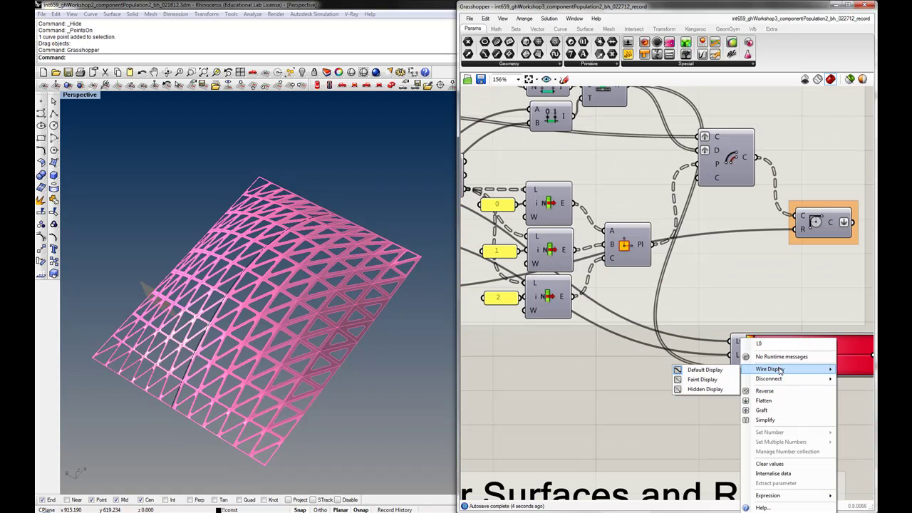
mouse_move(770, 369)
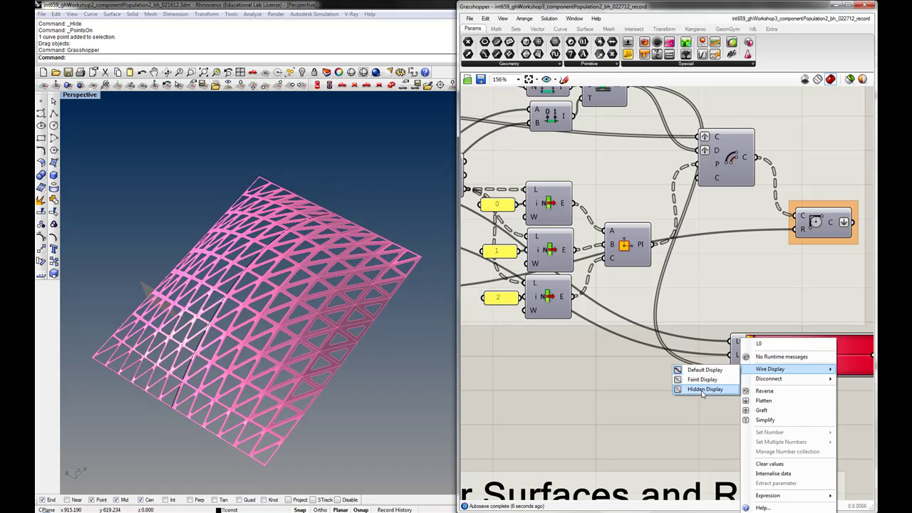
left_click(702, 389)
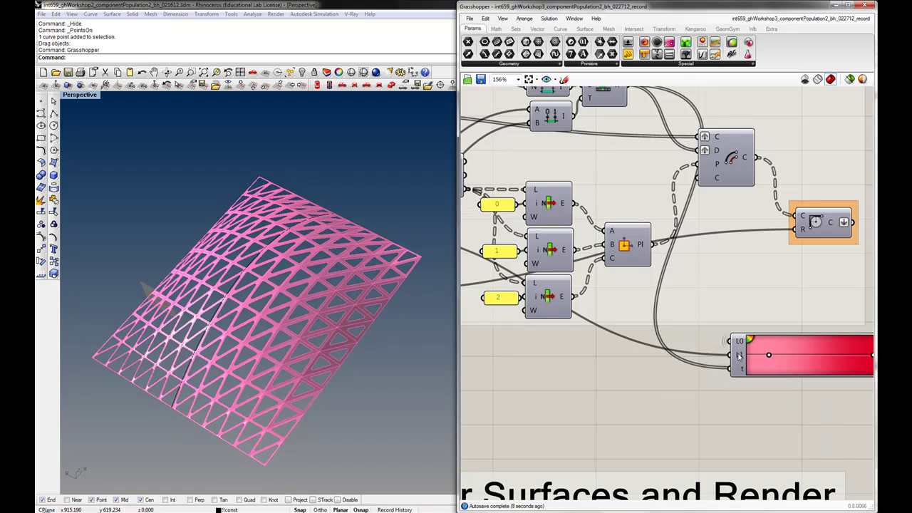
Set the Gradient's L1 and t wire displays to Hidden.
right_click(739, 354)
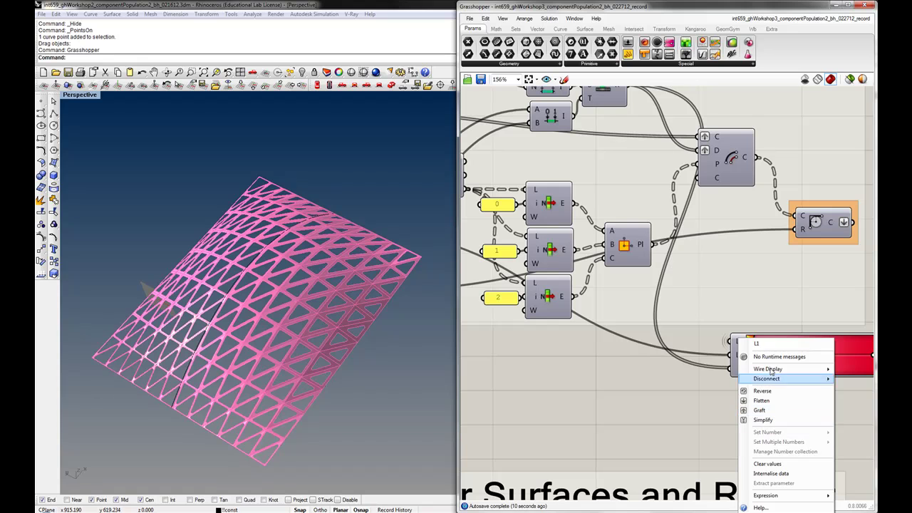
left_click(705, 390)
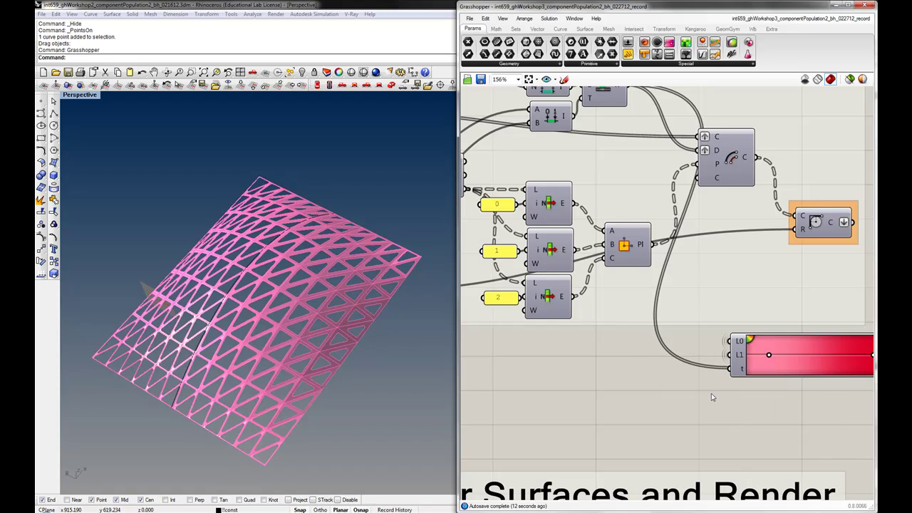
right_click(741, 372)
mouse_move(771, 369)
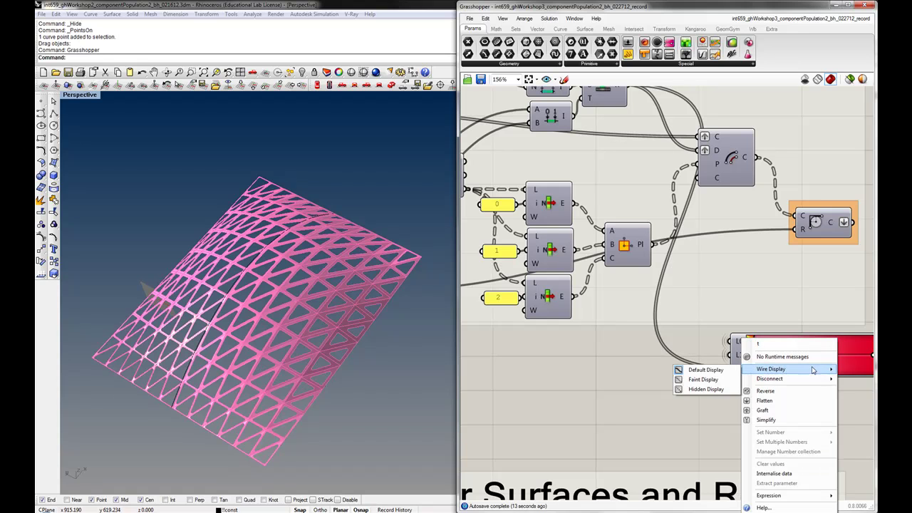
left_click(704, 389)
scroll(605, 384, "down", 3)
scroll(563, 371, "down", 3)
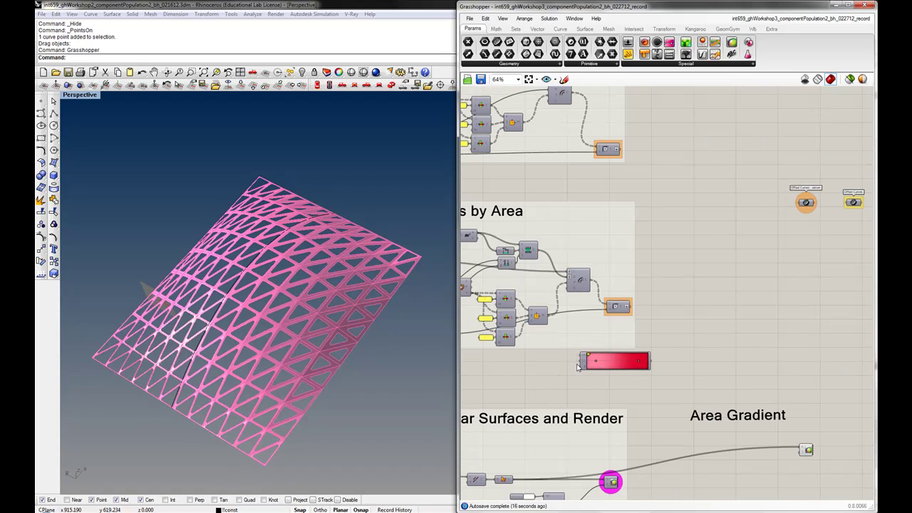
Move the Gradient into the Area Gradient group.
left_click(619, 368)
mouse_move(619, 363)
left_mouse_down()
mouse_move(701, 437)
mouse_move(761, 474)
left_mouse_up()
scroll(755, 470, "up", 3)
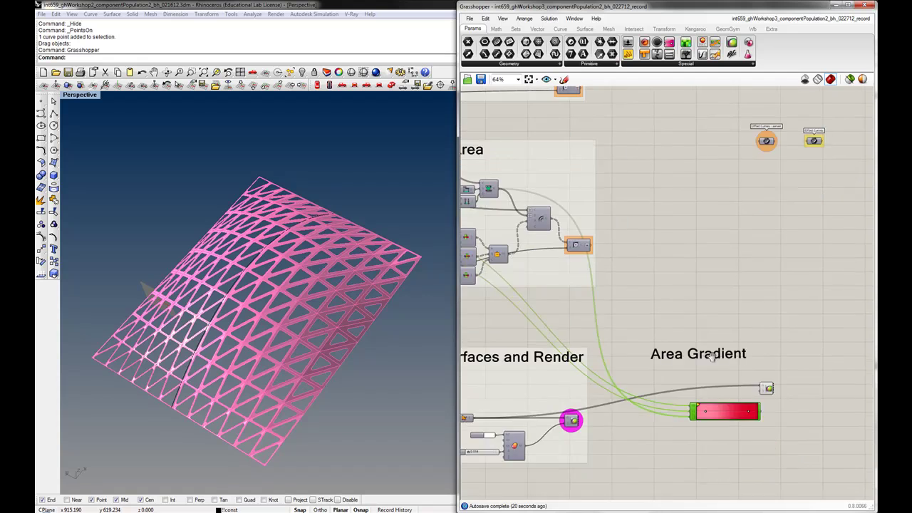
scroll(715, 325, "down", 3)
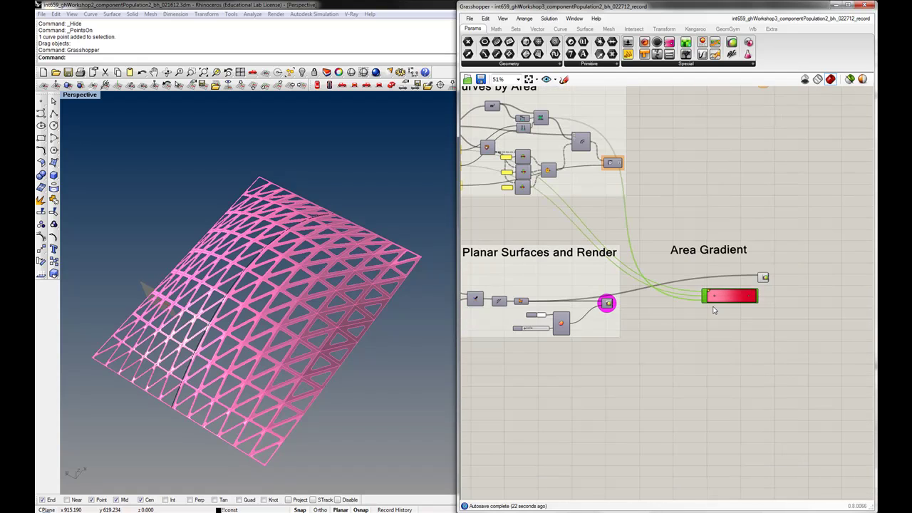
scroll(617, 327, "up", 2)
Duplicate the Create Material component and its 0.014 slider beside the Gradient.
left_click(563, 320)
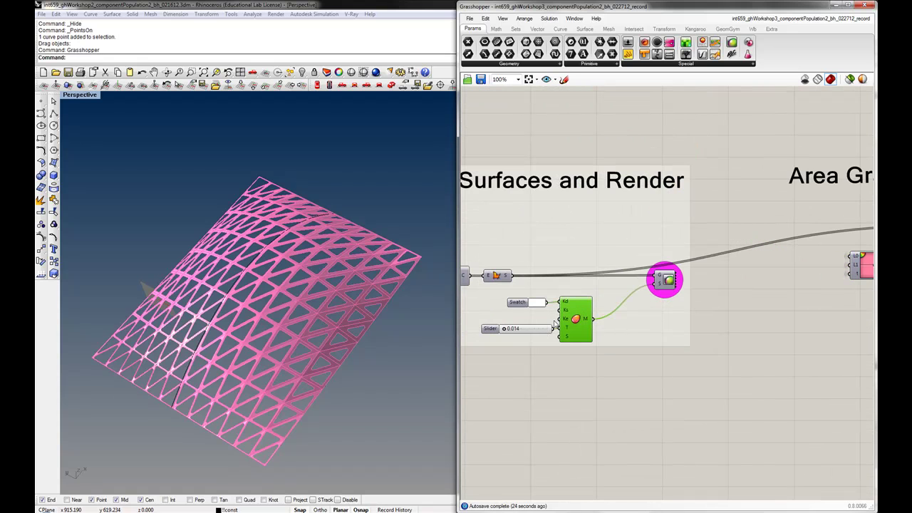
left_click(533, 330, "shift")
mouse_move(574, 324)
left_mouse_down("alt")
mouse_move(565, 368)
mouse_move(620, 356)
left_mouse_up("alt")
scroll(565, 368, "down", 3)
scroll(670, 349, "up", 2)
scroll(656, 350, "up", 1)
left_click(598, 354)
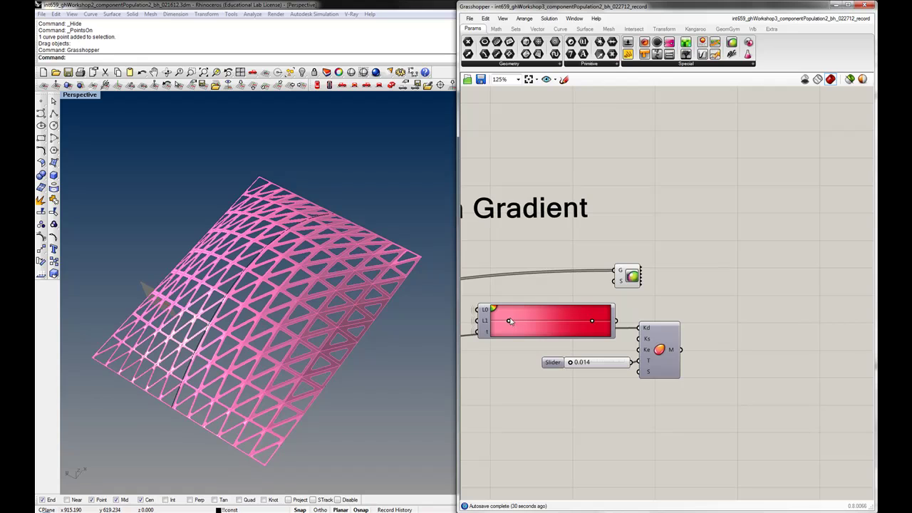
Make the left gradient stop yellow (hue 55°, saturation 100), feeding Material Kd, then preview S.
right_click(508, 321)
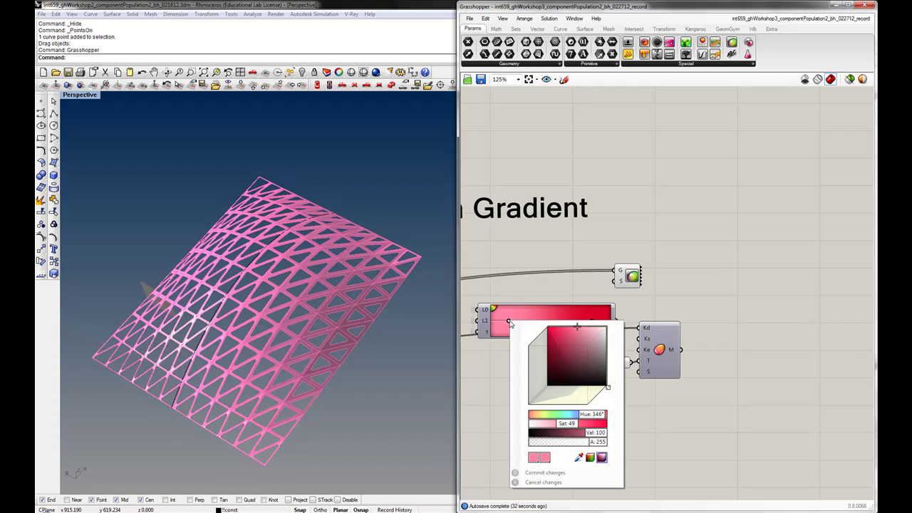
left_click(498, 354)
left_click_drag(508, 321, 516, 321)
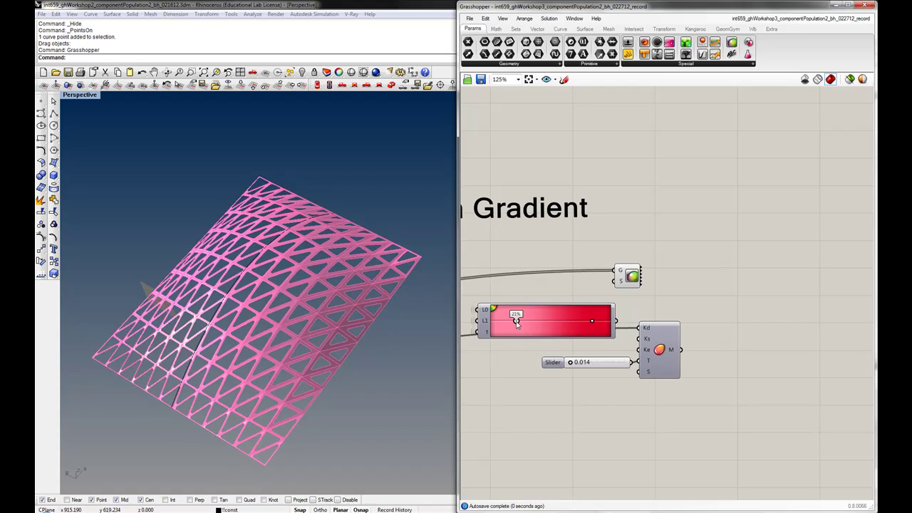
right_click(516, 321)
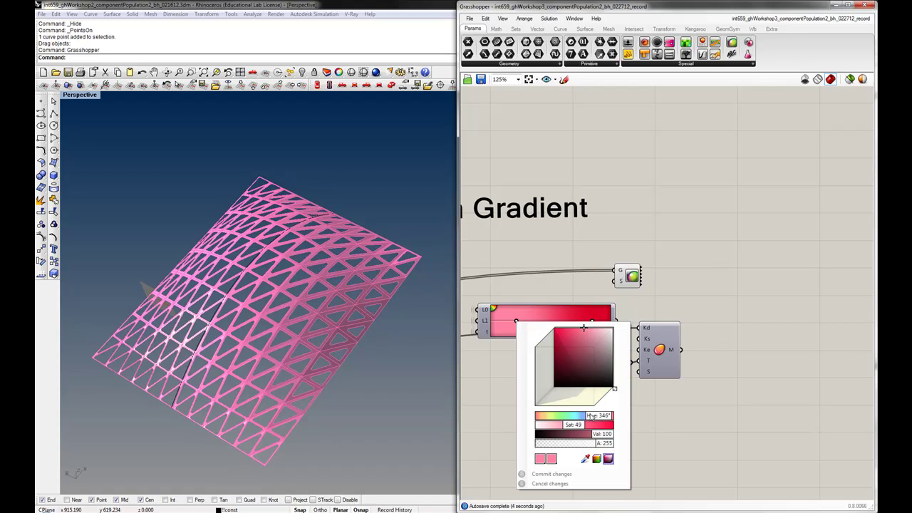
left_click_drag(592, 417, 554, 419)
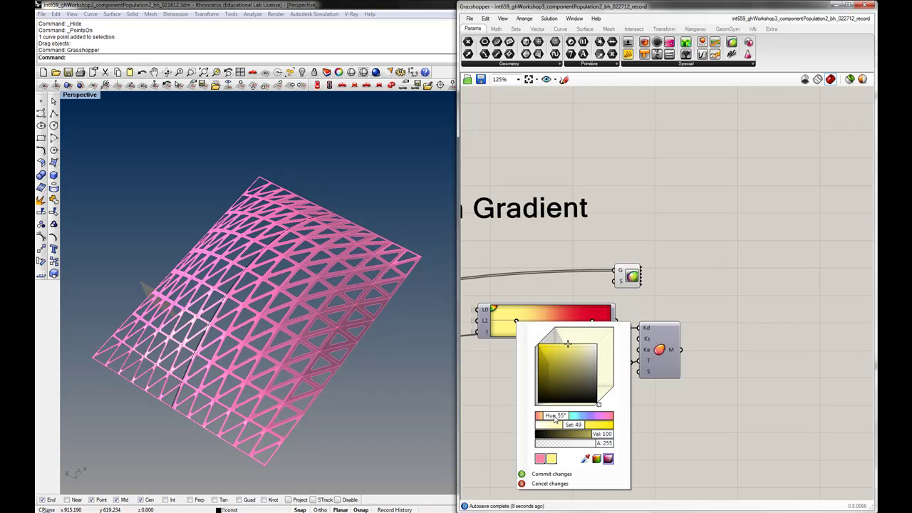
left_click_drag(569, 345, 537, 343)
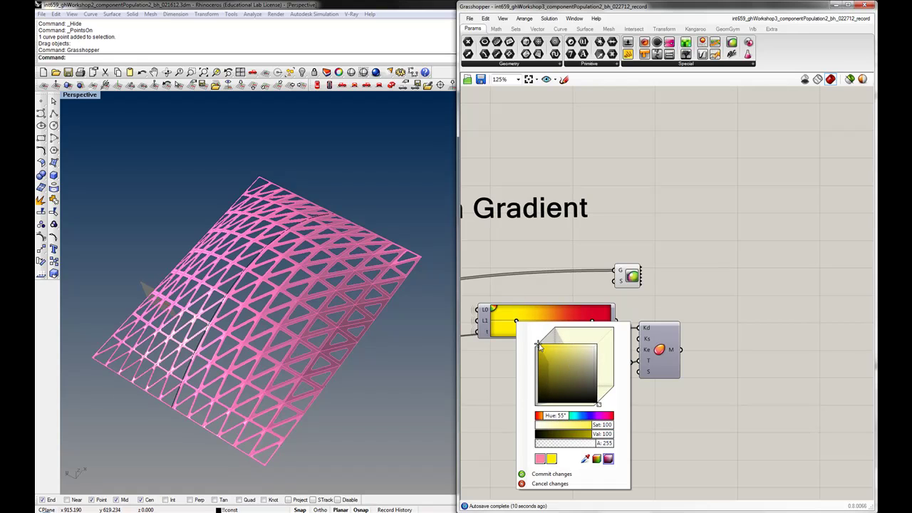
left_click(549, 473)
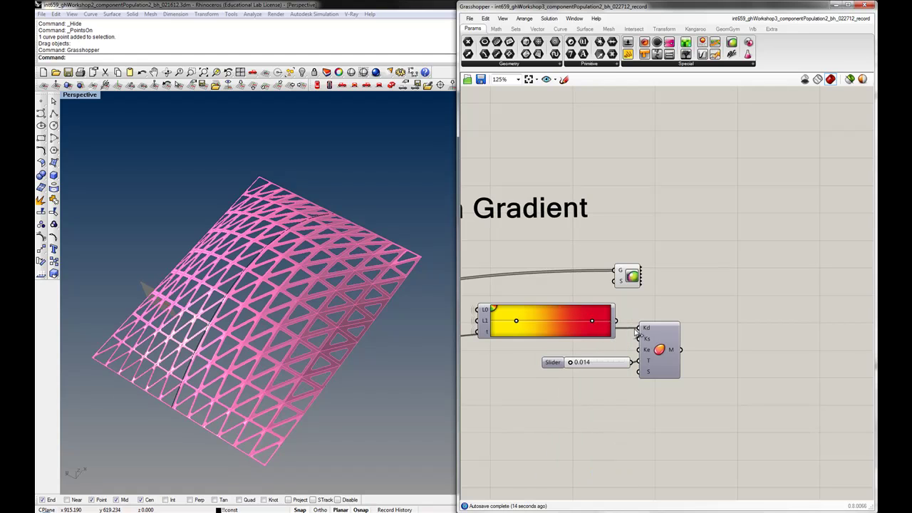
left_click_drag(622, 325, 639, 327)
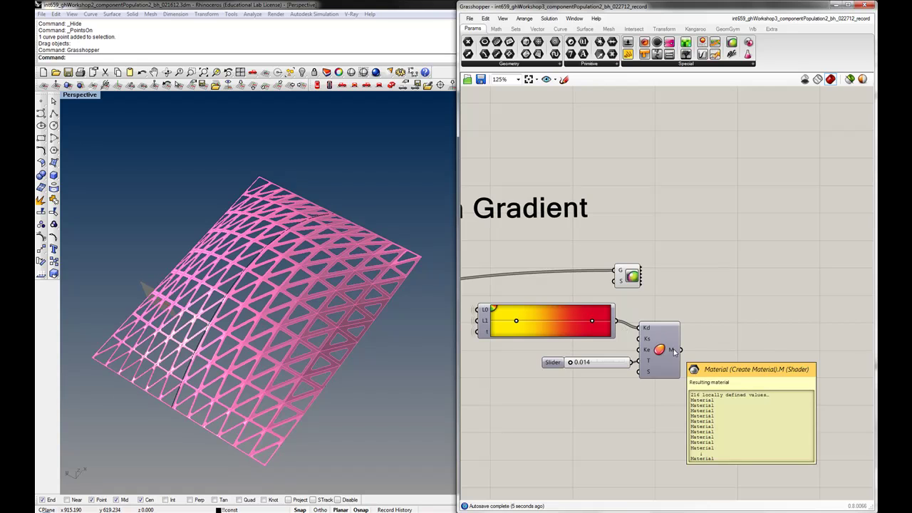
mouse_move(681, 350)
left_mouse_down()
mouse_move(618, 281)
mouse_move(698, 298)
left_mouse_up()
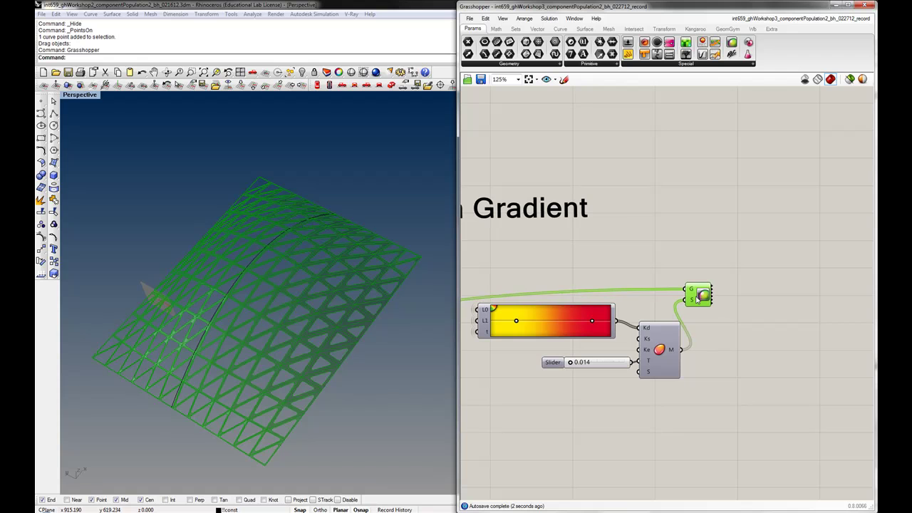
Deselect the Custom Preview, then orbit and zoom the roof to inspect its yellow-to-red area colouring.
left_click(537, 415)
mouse_move(371, 349)
right_mouse_down()
mouse_move(293, 347)
mouse_move(301, 349)
mouse_move(352, 272)
mouse_move(287, 287)
mouse_move(295, 337)
mouse_move(309, 346)
mouse_move(268, 361)
mouse_move(289, 336)
mouse_move(279, 304)
mouse_move(274, 333)
right_mouse_up()
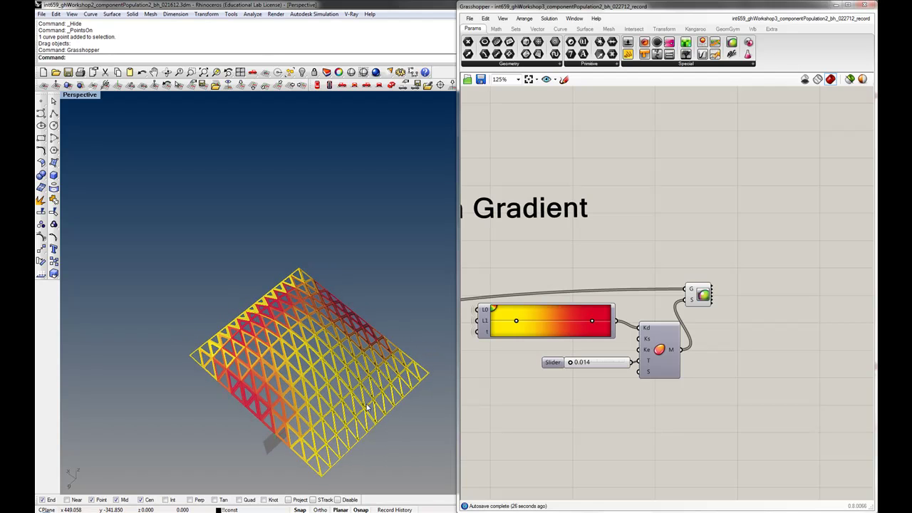
mouse_move(368, 407)
right_mouse_down()
mouse_move(297, 375)
mouse_move(266, 380)
mouse_move(305, 265)
mouse_move(279, 359)
mouse_move(268, 292)
right_mouse_up()
scroll(272, 259, "up", 3)
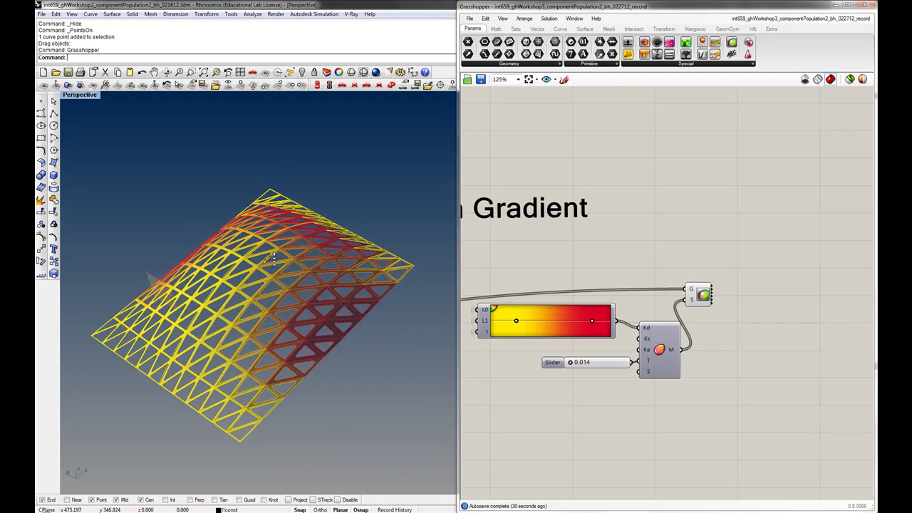
mouse_move(273, 258)
right_mouse_down()
mouse_move(281, 245)
mouse_move(289, 253)
right_mouse_up()
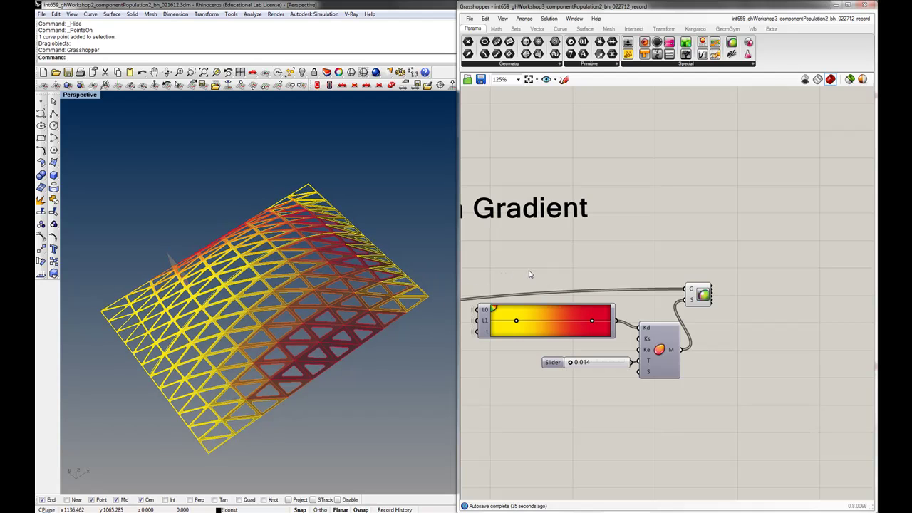
scroll(594, 306, "down", 3)
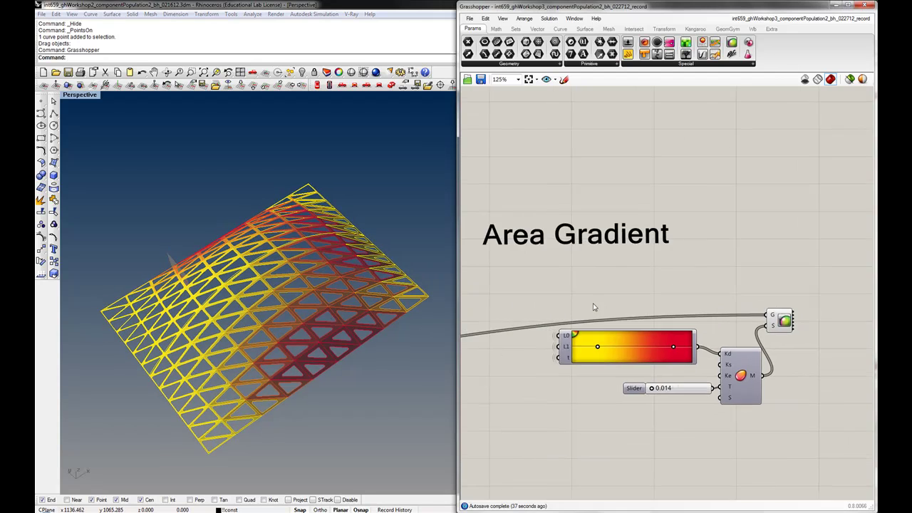
Arrange the gradient and Custom Preview components into a compact block beside the render group.
left_click_drag(627, 330, 633, 335)
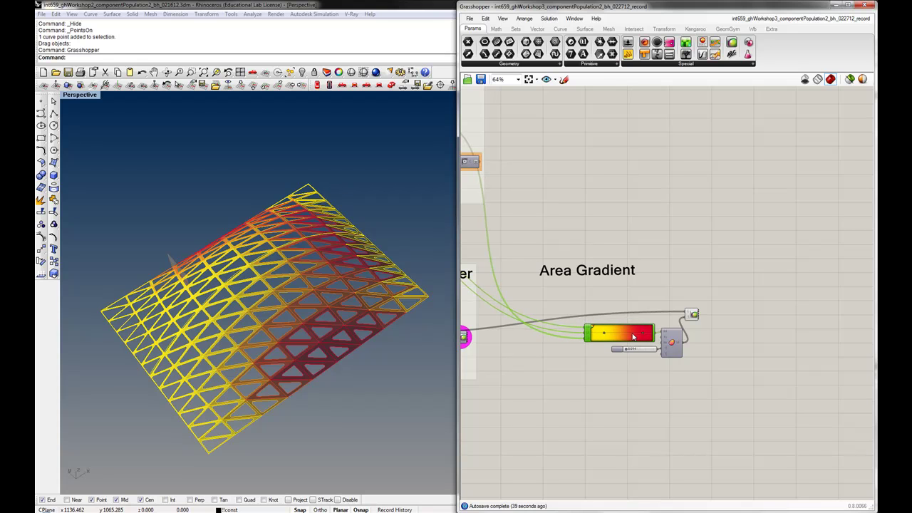
mouse_move(693, 315)
left_mouse_down()
mouse_move(700, 327)
mouse_move(578, 362)
left_mouse_up()
left_click_drag(676, 343, 629, 310)
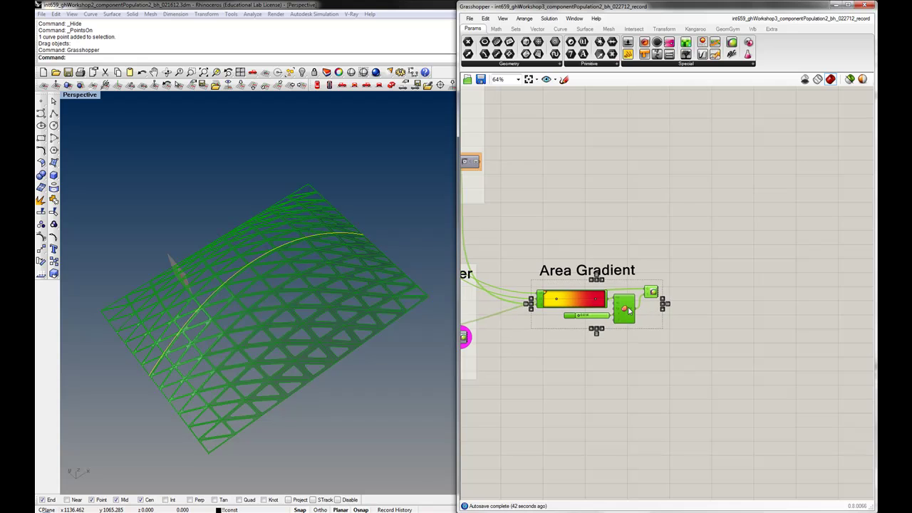
left_click(549, 350)
right_click_drag(549, 349, 650, 348)
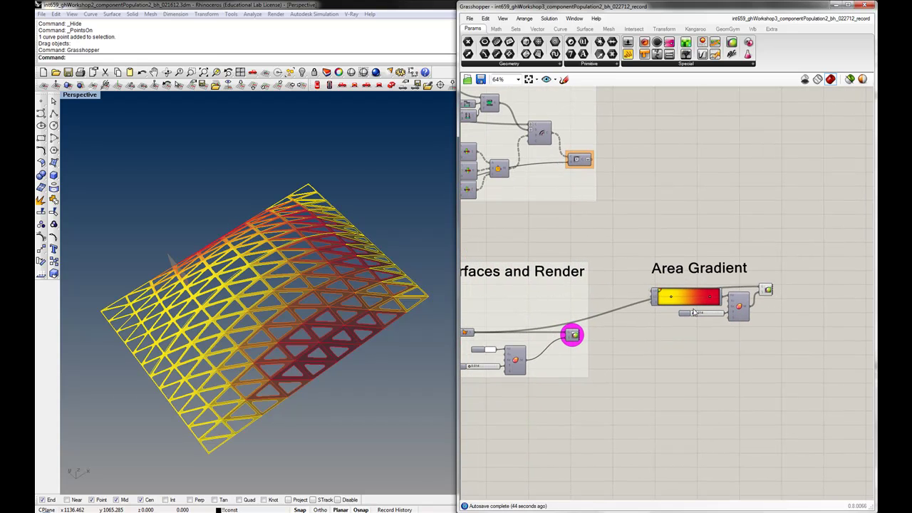
scroll(767, 290, "up", 3)
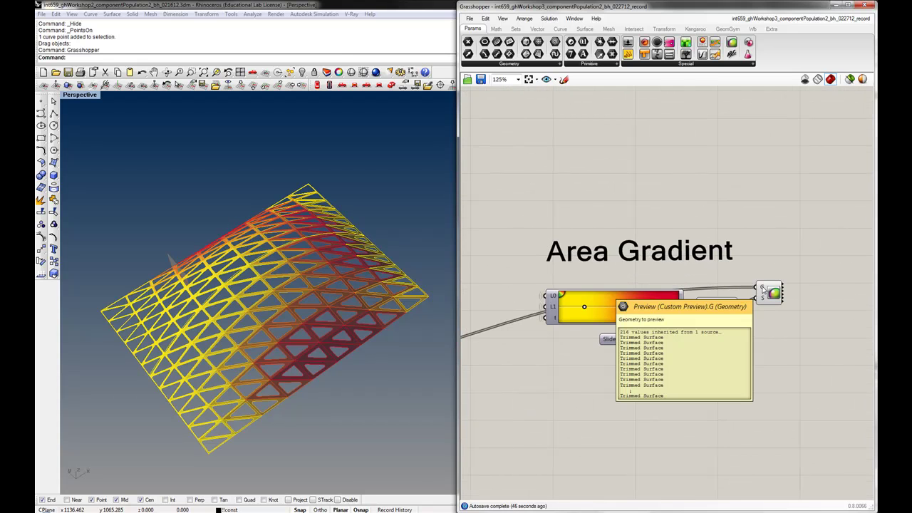
scroll(762, 290, "down", 3)
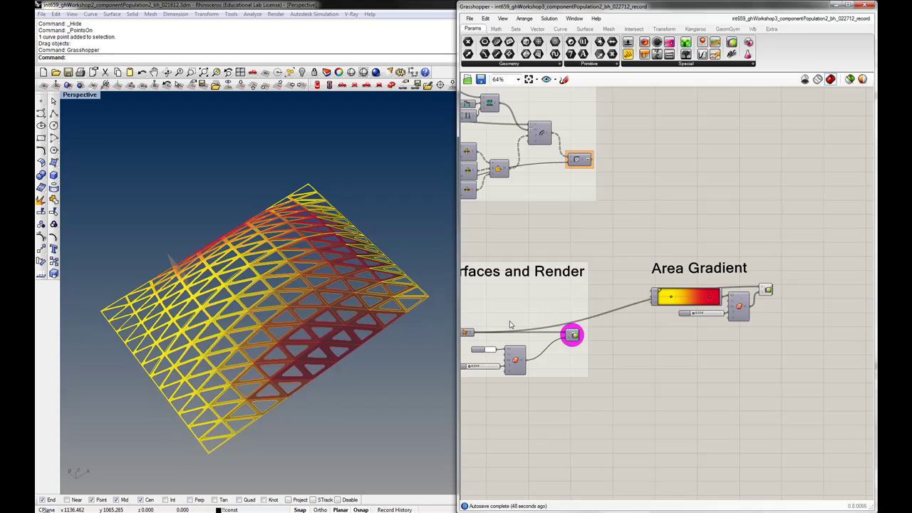
right_click_drag(509, 325, 540, 321)
Set the render group's colour as the default group colour.
right_click(572, 303)
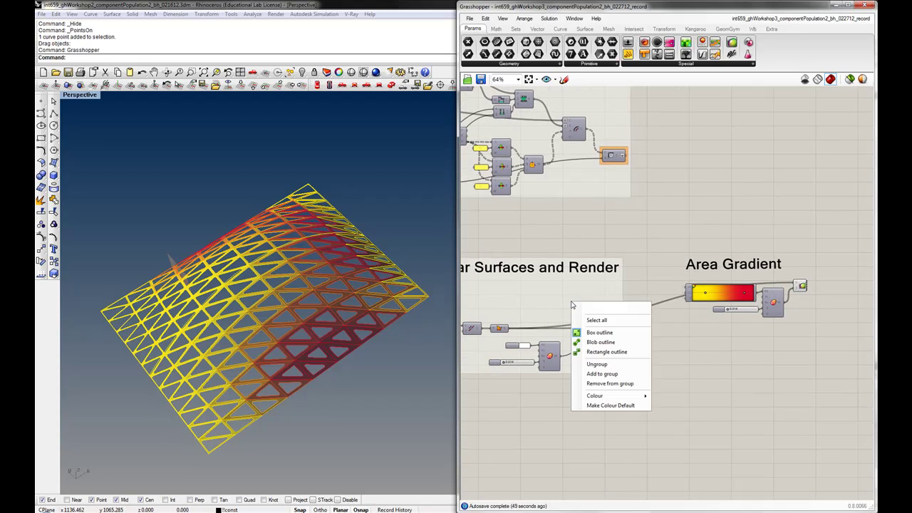
left_click(615, 406)
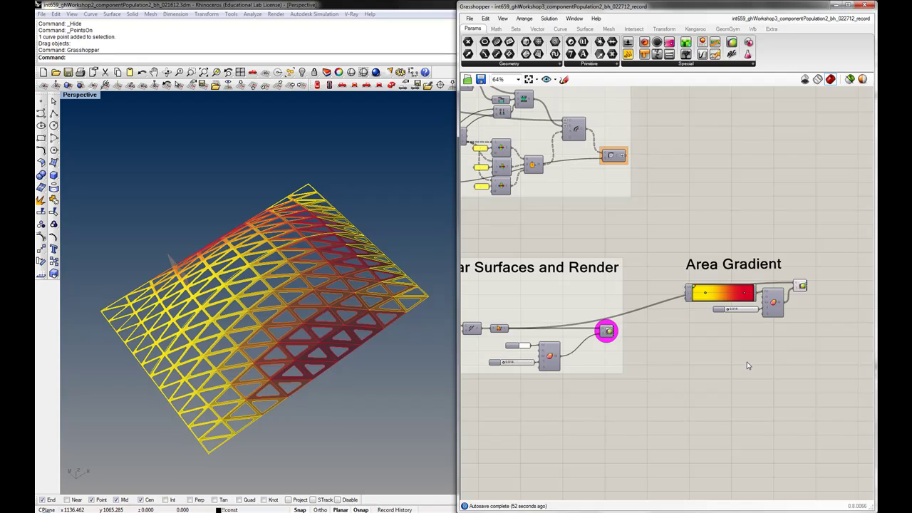
right_click(607, 344)
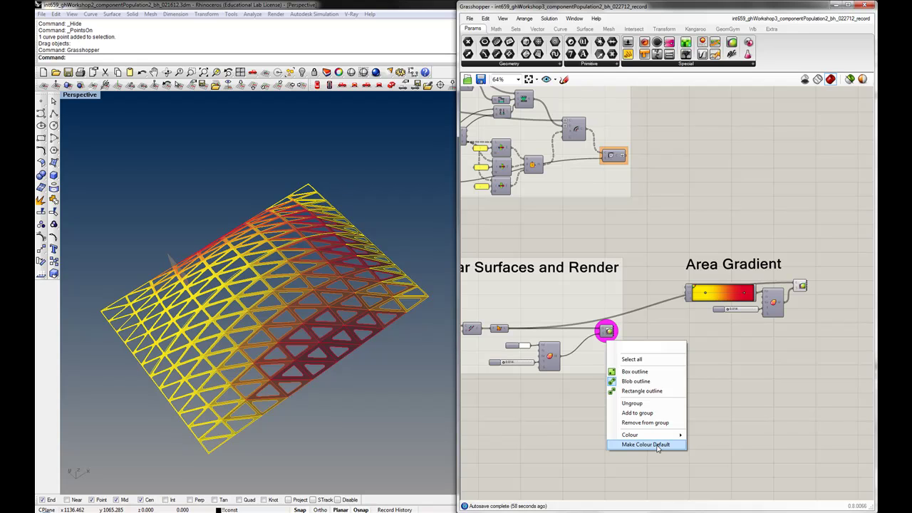
left_click(657, 445)
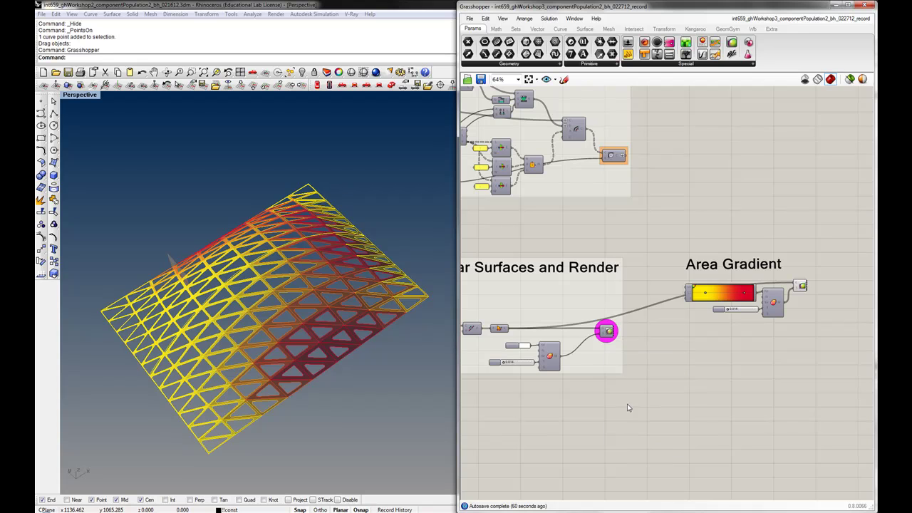
Select all the Area Gradient components and shift the group slightly left.
left_click(802, 287)
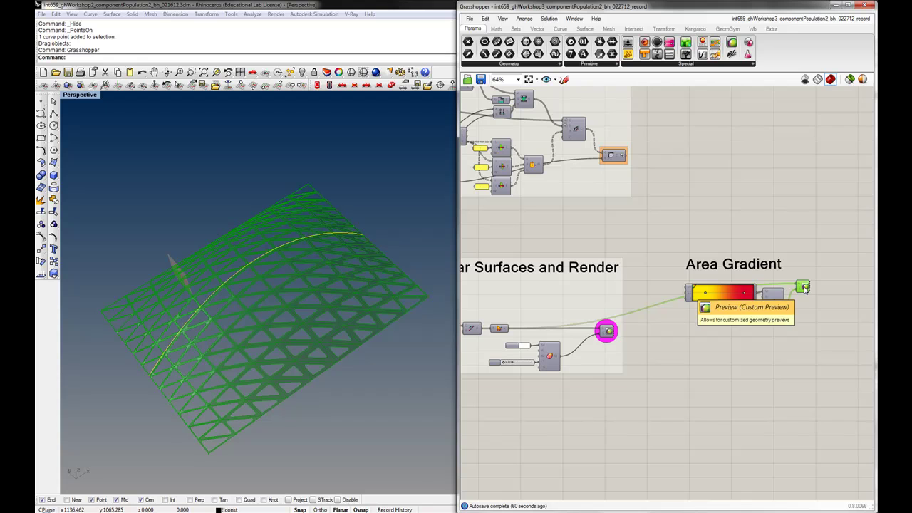
left_click(804, 298)
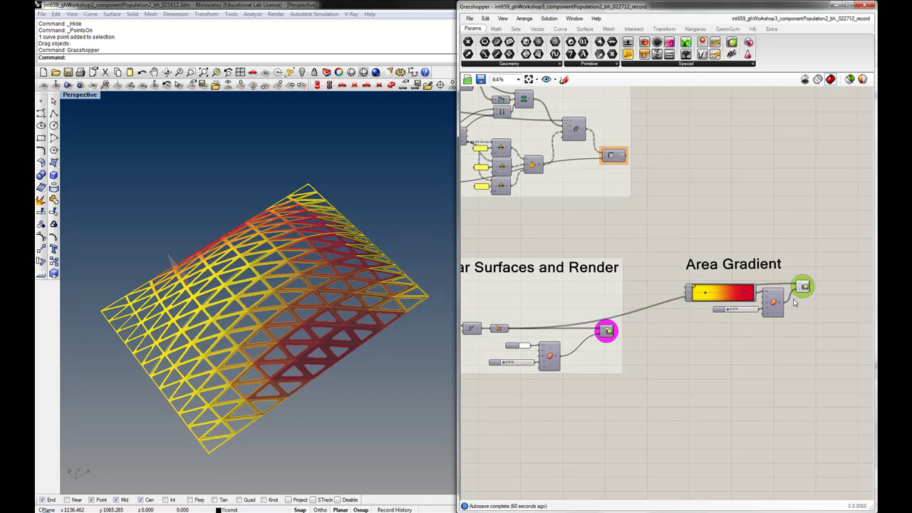
right_click(585, 307)
left_click(617, 410)
left_click_drag(840, 245, 669, 353)
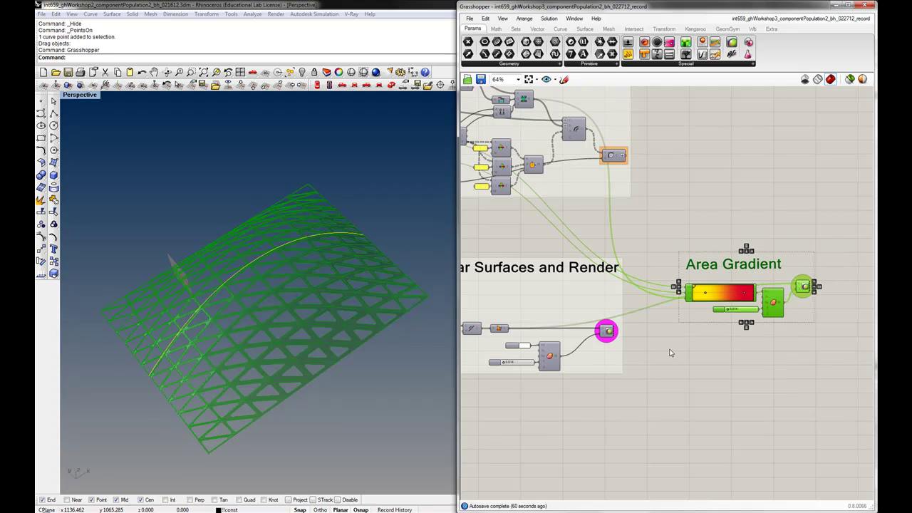
left_click(677, 346)
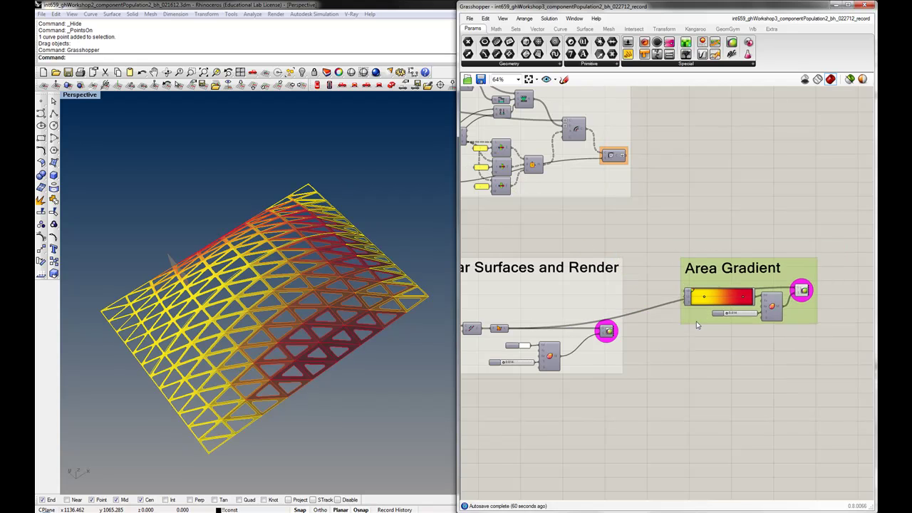
left_click_drag(697, 325, 686, 325)
left_click(686, 345)
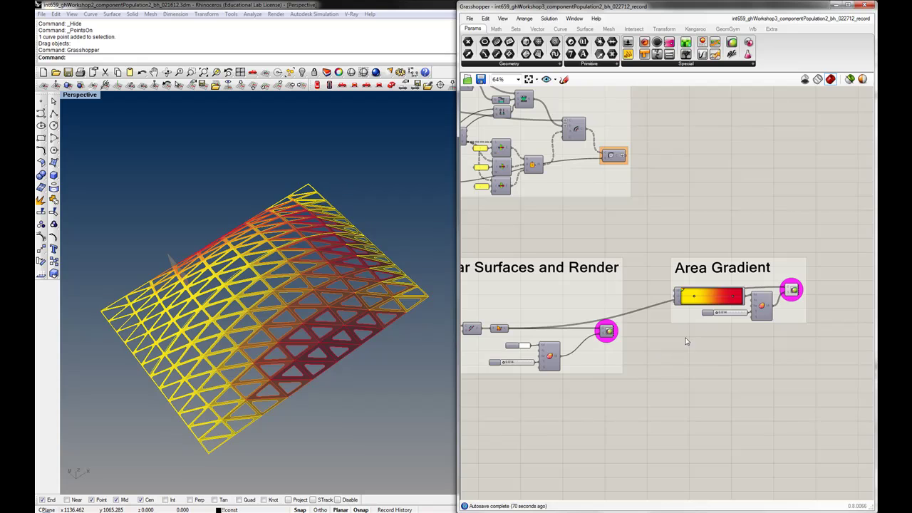
scroll(650, 349, "down", 2)
Turn off Preview on both Custom Preview components so the panels show plain white.
scroll(661, 413, "down", 2)
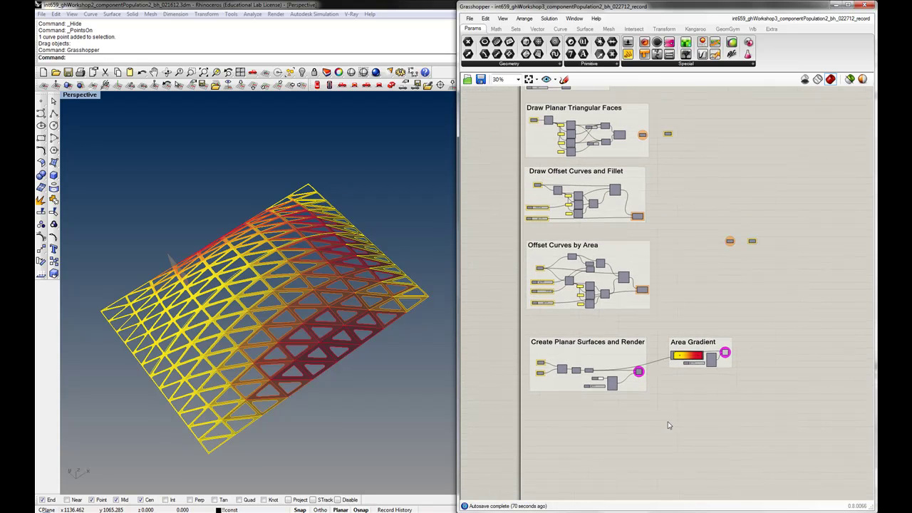
left_click(725, 354)
middle_click(724, 348)
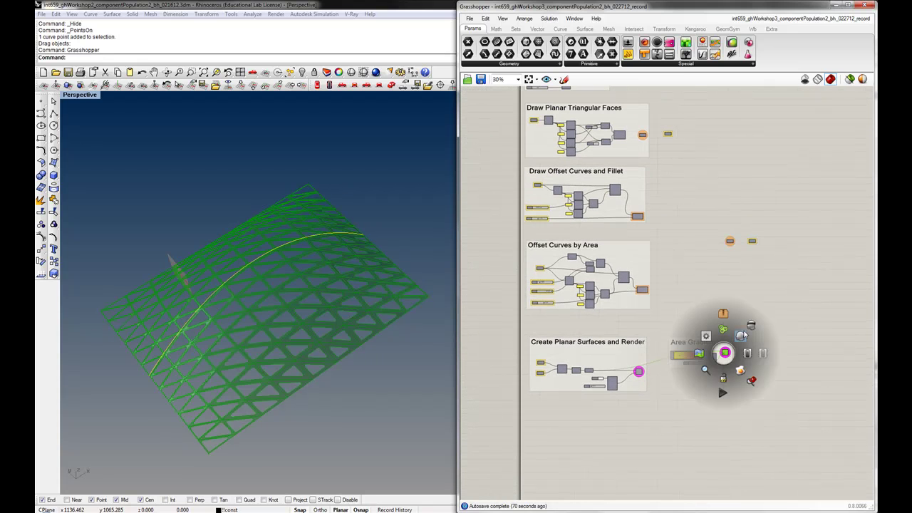
left_click(751, 329)
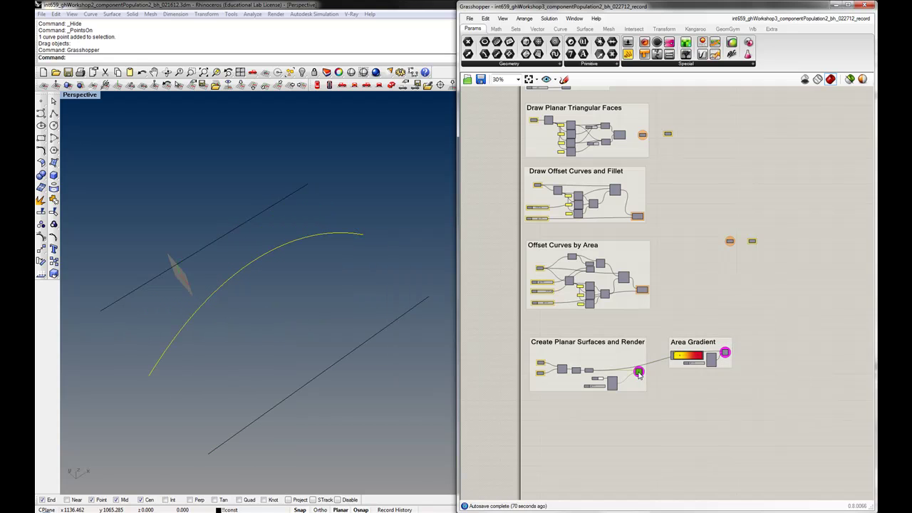
middle_click(639, 371)
left_click(671, 308)
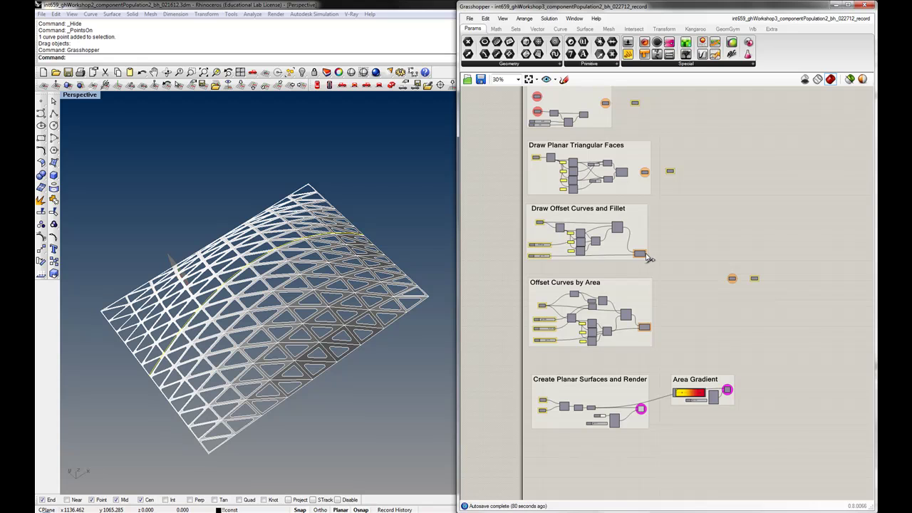
Connect the Offset Curves by Area output into the orange panel parameter.
left_click_drag(649, 258, 727, 278)
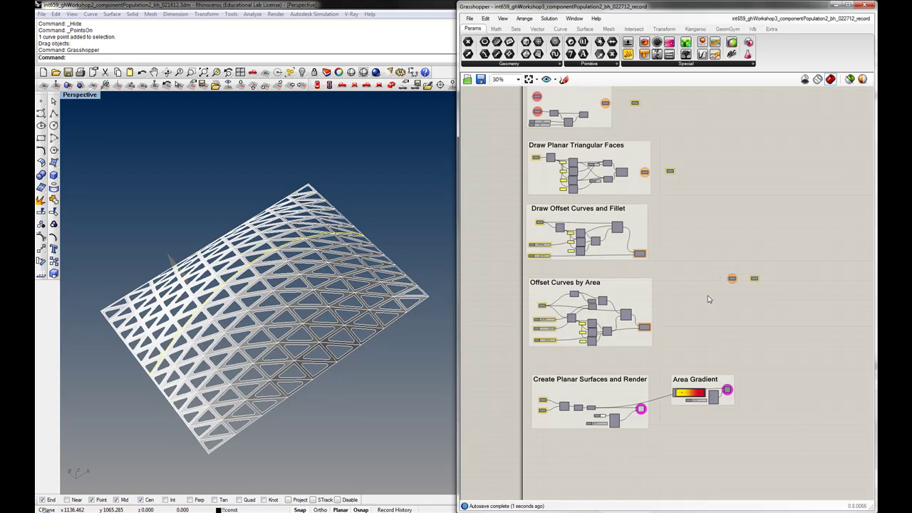
left_click_drag(644, 327, 732, 279)
mouse_move(259, 322)
right_mouse_down()
mouse_move(283, 312)
mouse_move(284, 324)
mouse_move(261, 331)
mouse_move(255, 307)
right_mouse_up()
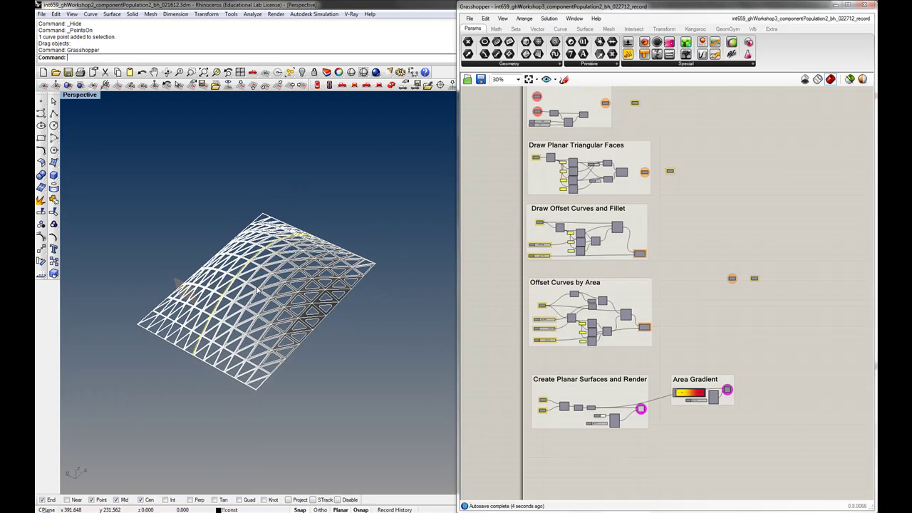
scroll(242, 260, "up", 3)
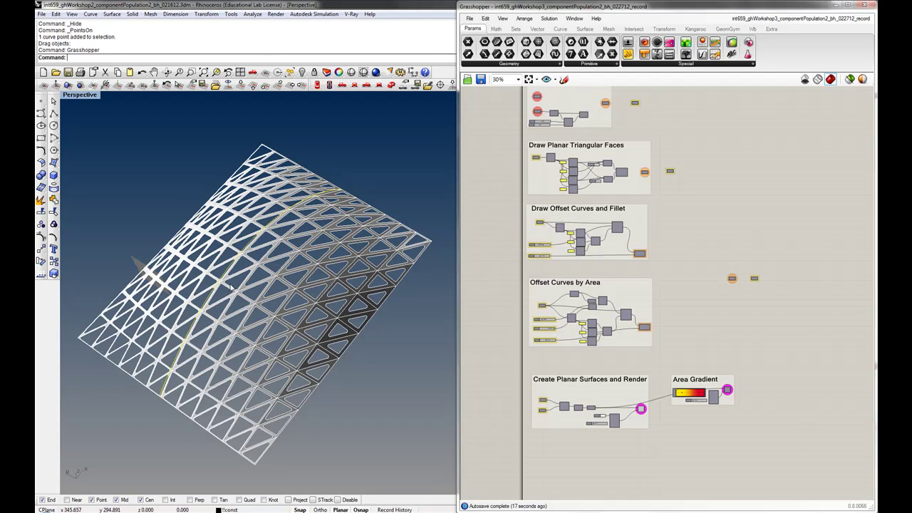
right_click_drag(694, 337, 674, 313)
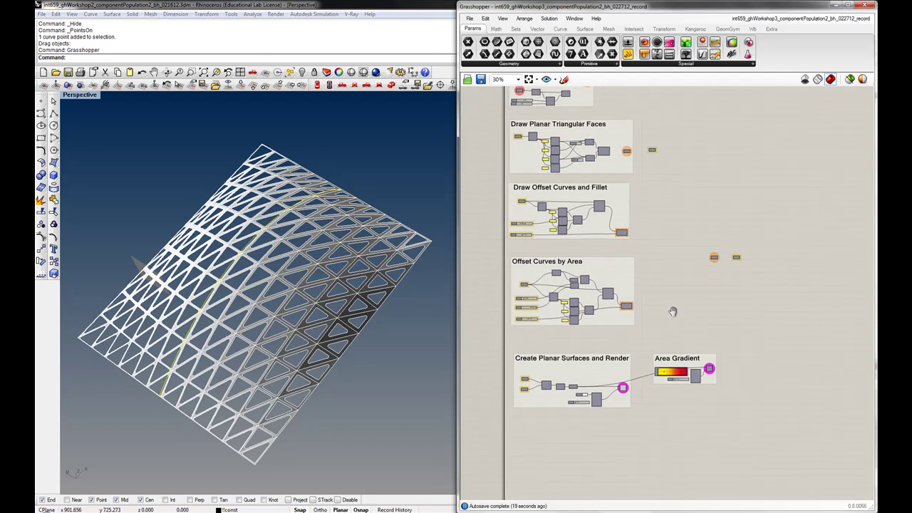